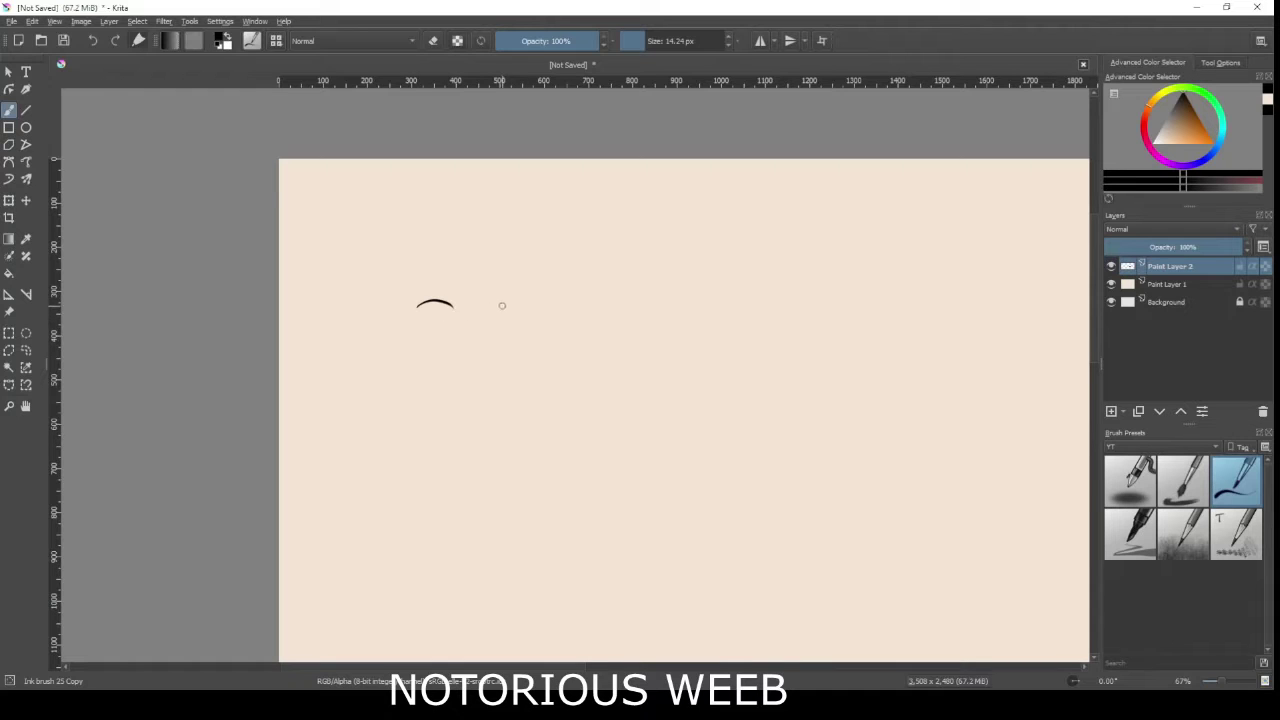
Draw the second closed-eye arc beside the first, add thin lid creases above both, and a curved eyebrow over the right eye
{"action": "mouse_move", "coordinate": [497, 306]}
{"action": "left_mouse_down"}
{"action": "mouse_move", "coordinate": [540, 305]}
{"action": "mouse_move", "coordinate": [527, 286]}
{"action": "left_mouse_up"}
{"action": "key", "text": "ctrl+z"}
{"action": "mouse_move", "coordinate": [420, 284]}
{"action": "left_mouse_down"}
{"action": "mouse_move", "coordinate": [452, 288]}
{"action": "mouse_move", "coordinate": [551, 257]}
{"action": "left_mouse_up"}
Mirror the view and draw the matching eyebrow over the other closed eye, undoing unwanted strokes, and restore the unmirrored view
{"action": "key", "text": "m"}
{"action": "key", "text": "m"}
{"action": "left_click_drag", "start_coordinate": [700, 254], "coordinate": [759, 262]}
{"action": "key", "text": "m"}
{"action": "key", "text": "ctrl+z"}
{"action": "key", "text": "ctrl+z"}
{"action": "key", "text": "ctrl+z"}
{"action": "key", "text": "ctrl+z"}
{"action": "key", "text": "ctrl+z"}
{"action": "key", "text": "ctrl+z"}
{"action": "key", "text": "ctrl+z"}
{"action": "key", "text": "ctrl+z"}
{"action": "key", "text": "ctrl+z"}
{"action": "key", "text": "ctrl+z"}
{"action": "key", "text": "ctrl+z"}
{"action": "key", "text": "ctrl+z"}
{"action": "key", "text": "ctrl+z"}
{"action": "key", "text": "ctrl+z"}
{"action": "key", "text": "ctrl+z"}
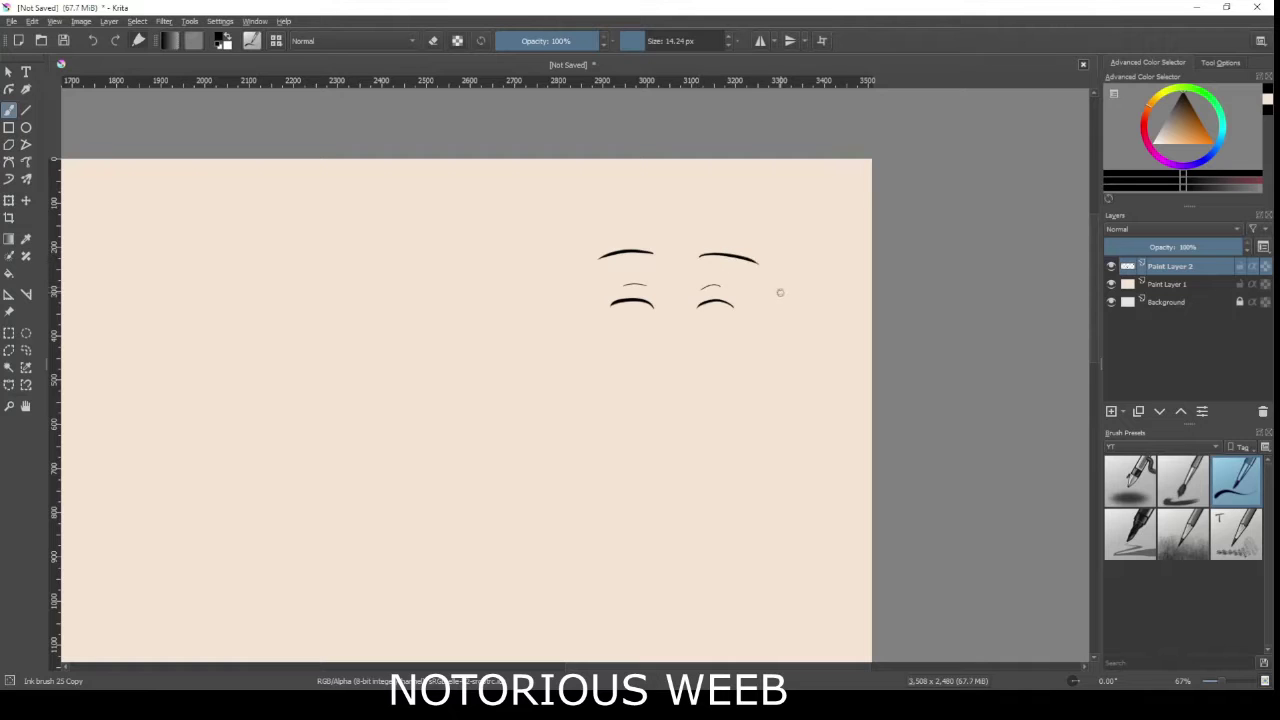
{"action": "key", "text": "m"}
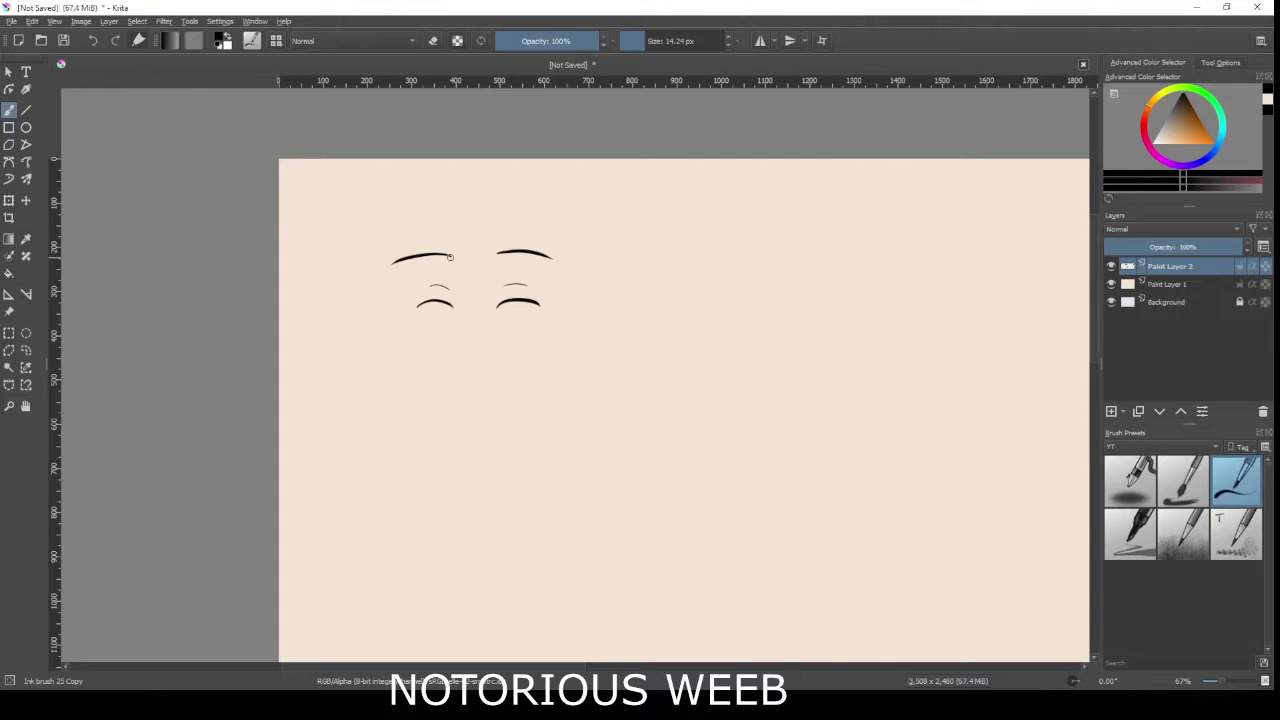
Draw a gently curved lower lid line for a new open eye to the right of the closed pair
{"action": "left_click_drag", "start_coordinate": [686, 307], "coordinate": [454, 288]}
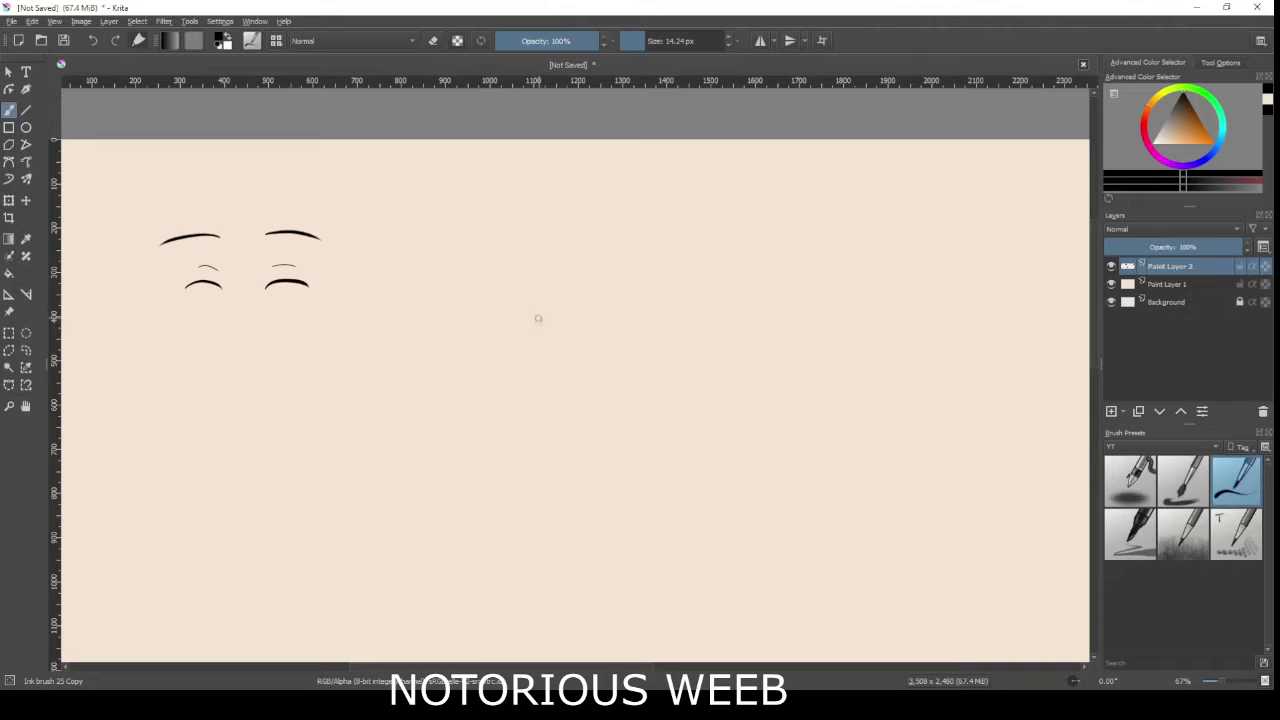
{"action": "left_click_drag", "start_coordinate": [484, 341], "coordinate": [557, 342]}
{"action": "key", "text": "ctrl+z"}
{"action": "left_click_drag", "start_coordinate": [480, 339], "coordinate": [562, 331]}
Draw tall arched outlines for a pair of open eyes and a flat lower lid under the second, redoing unsatisfactory strokes
{"action": "mouse_move", "coordinate": [474, 312]}
{"action": "left_mouse_down"}
{"action": "mouse_move", "coordinate": [554, 308]}
{"action": "mouse_move", "coordinate": [484, 322]}
{"action": "mouse_move", "coordinate": [566, 320]}
{"action": "mouse_move", "coordinate": [543, 322]}
{"action": "mouse_move", "coordinate": [563, 325]}
{"action": "mouse_move", "coordinate": [477, 262]}
{"action": "mouse_move", "coordinate": [550, 326]}
{"action": "mouse_move", "coordinate": [678, 341]}
{"action": "mouse_move", "coordinate": [686, 328]}
{"action": "left_mouse_up"}
{"action": "key", "text": "ctrl+z"}
{"action": "key", "text": "ctrl+z"}
{"action": "key", "text": "ctrl+z"}
{"action": "key", "text": "ctrl+z"}
{"action": "key", "text": "ctrl+z"}
{"action": "key", "text": "ctrl+z"}
{"action": "key", "text": "ctrl+z"}
{"action": "key", "text": "ctrl+z"}
{"action": "mouse_move", "coordinate": [606, 334]}
{"action": "left_mouse_down"}
{"action": "mouse_move", "coordinate": [646, 245]}
{"action": "mouse_move", "coordinate": [682, 330]}
{"action": "left_mouse_up"}
{"action": "key", "text": "ctrl+z"}
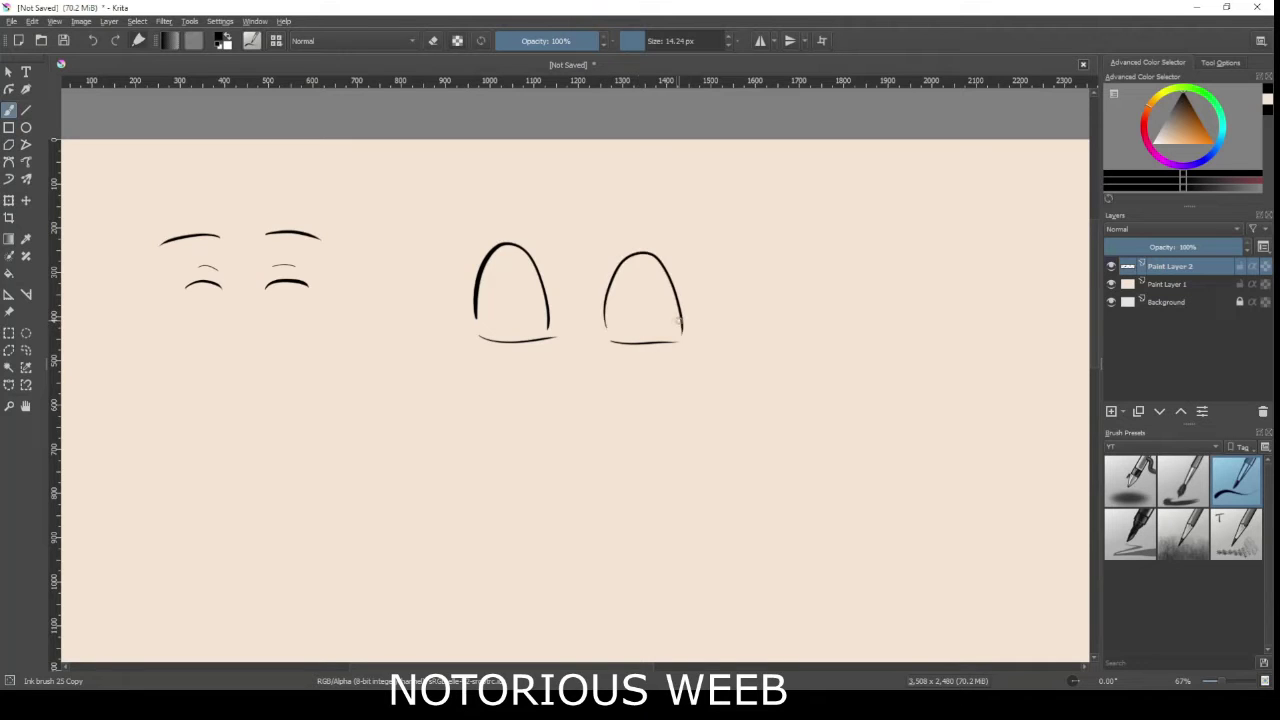
Draw a thick, arched eyebrow filled in black above the right tall eye
{"action": "mouse_move", "coordinate": [612, 200]}
{"action": "left_mouse_down"}
{"action": "mouse_move", "coordinate": [680, 213]}
{"action": "mouse_move", "coordinate": [613, 180]}
{"action": "mouse_move", "coordinate": [607, 192]}
{"action": "mouse_move", "coordinate": [651, 183]}
{"action": "mouse_move", "coordinate": [614, 177]}
{"action": "left_mouse_up"}
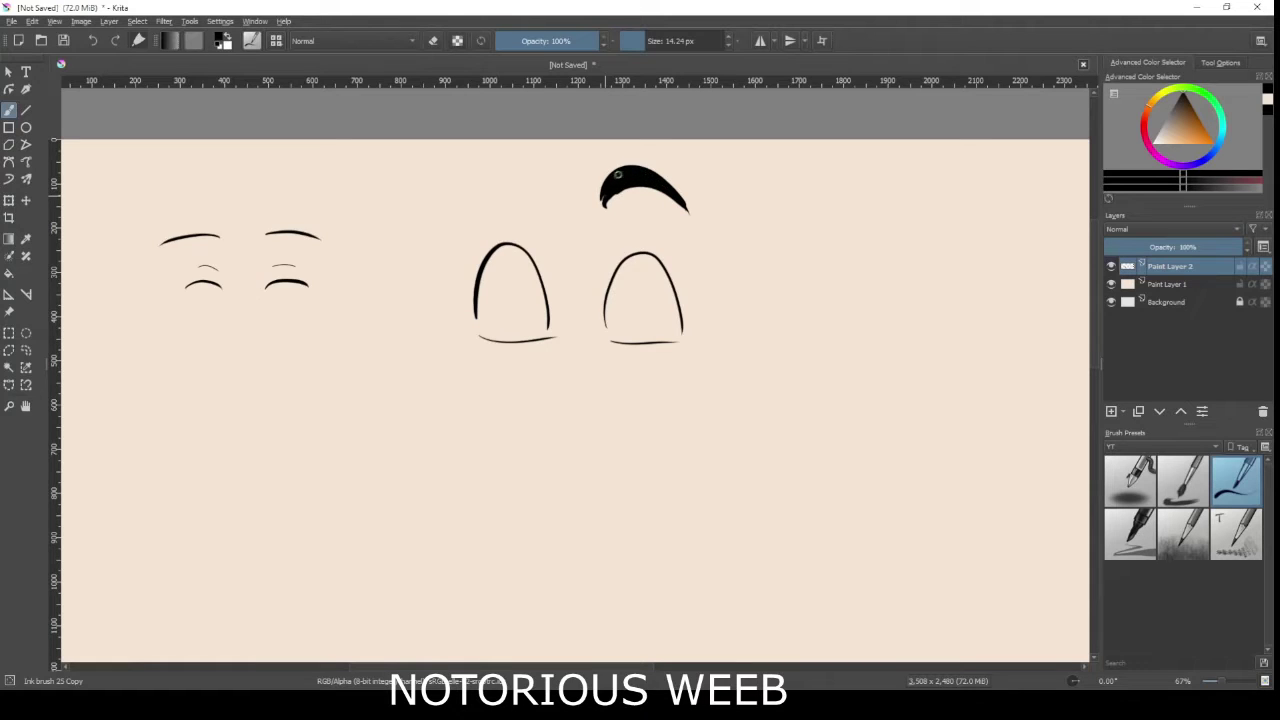
{"action": "mouse_move", "coordinate": [470, 236]}
{"action": "left_mouse_down"}
{"action": "mouse_move", "coordinate": [548, 234]}
{"action": "mouse_move", "coordinate": [546, 206]}
{"action": "mouse_move", "coordinate": [550, 234]}
{"action": "mouse_move", "coordinate": [547, 204]}
{"action": "left_mouse_up"}
{"action": "key", "text": "ctrl+z"}
{"action": "key", "text": "ctrl+z"}
{"action": "key", "text": "ctrl+z"}
{"action": "key", "text": "ctrl+z"}
{"action": "left_click_drag", "start_coordinate": [470, 238], "coordinate": [558, 236]}
{"action": "key", "text": "ctrl+z"}
{"action": "mouse_move", "coordinate": [468, 208]}
{"action": "left_mouse_down"}
{"action": "mouse_move", "coordinate": [567, 212]}
{"action": "mouse_move", "coordinate": [553, 206]}
{"action": "left_mouse_up"}
{"action": "key", "text": "ctrl+z"}
{"action": "key", "text": "ctrl+z"}
{"action": "mouse_move", "coordinate": [467, 203]}
{"action": "left_mouse_down"}
{"action": "mouse_move", "coordinate": [534, 180]}
{"action": "mouse_move", "coordinate": [542, 196]}
{"action": "mouse_move", "coordinate": [474, 187]}
{"action": "left_mouse_up"}
{"action": "key", "text": "ctrl+z"}
{"action": "key", "text": "ctrl+z"}
{"action": "key", "text": "ctrl+z"}
{"action": "mouse_move", "coordinate": [471, 236]}
{"action": "left_mouse_down"}
{"action": "mouse_move", "coordinate": [553, 230]}
{"action": "mouse_move", "coordinate": [553, 197]}
{"action": "mouse_move", "coordinate": [511, 194]}
{"action": "mouse_move", "coordinate": [618, 198]}
{"action": "mouse_move", "coordinate": [678, 222]}
{"action": "mouse_move", "coordinate": [677, 198]}
{"action": "mouse_move", "coordinate": [685, 210]}
{"action": "mouse_move", "coordinate": [625, 189]}
{"action": "mouse_move", "coordinate": [672, 228]}
{"action": "mouse_move", "coordinate": [682, 210]}
{"action": "left_mouse_up"}
{"action": "key", "text": "ctrl+z"}
{"action": "key", "text": "ctrl+z"}
{"action": "key", "text": "ctrl+z"}
{"action": "key", "text": "ctrl+z"}
{"action": "key", "text": "ctrl+z"}
{"action": "key", "text": "ctrl+z"}
Mirror the view, then outline the missing thick arched eyebrow above the other tall eye and fill it in black
{"action": "key", "text": "m"}
{"action": "key", "text": "ctrl+z"}
{"action": "key", "text": "ctrl+z"}
{"action": "key", "text": "ctrl+z"}
{"action": "key", "text": "ctrl+z"}
{"action": "mouse_move", "coordinate": [604, 198]}
{"action": "left_mouse_down"}
{"action": "mouse_move", "coordinate": [662, 178]}
{"action": "mouse_move", "coordinate": [684, 207]}
{"action": "left_mouse_up"}
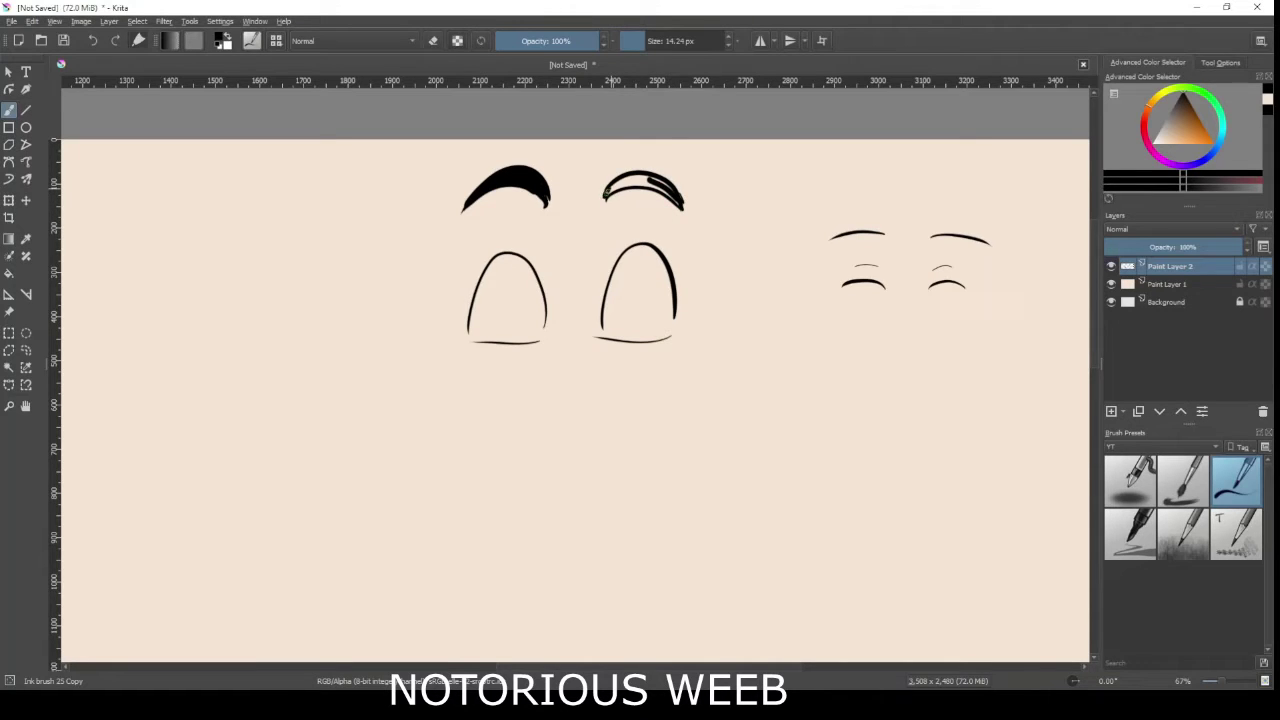
{"action": "mouse_move", "coordinate": [660, 179]}
{"action": "left_mouse_down"}
{"action": "mouse_move", "coordinate": [613, 189]}
{"action": "mouse_move", "coordinate": [653, 175]}
{"action": "mouse_move", "coordinate": [672, 186]}
{"action": "mouse_move", "coordinate": [648, 171]}
{"action": "mouse_move", "coordinate": [680, 205]}
{"action": "left_mouse_up"}
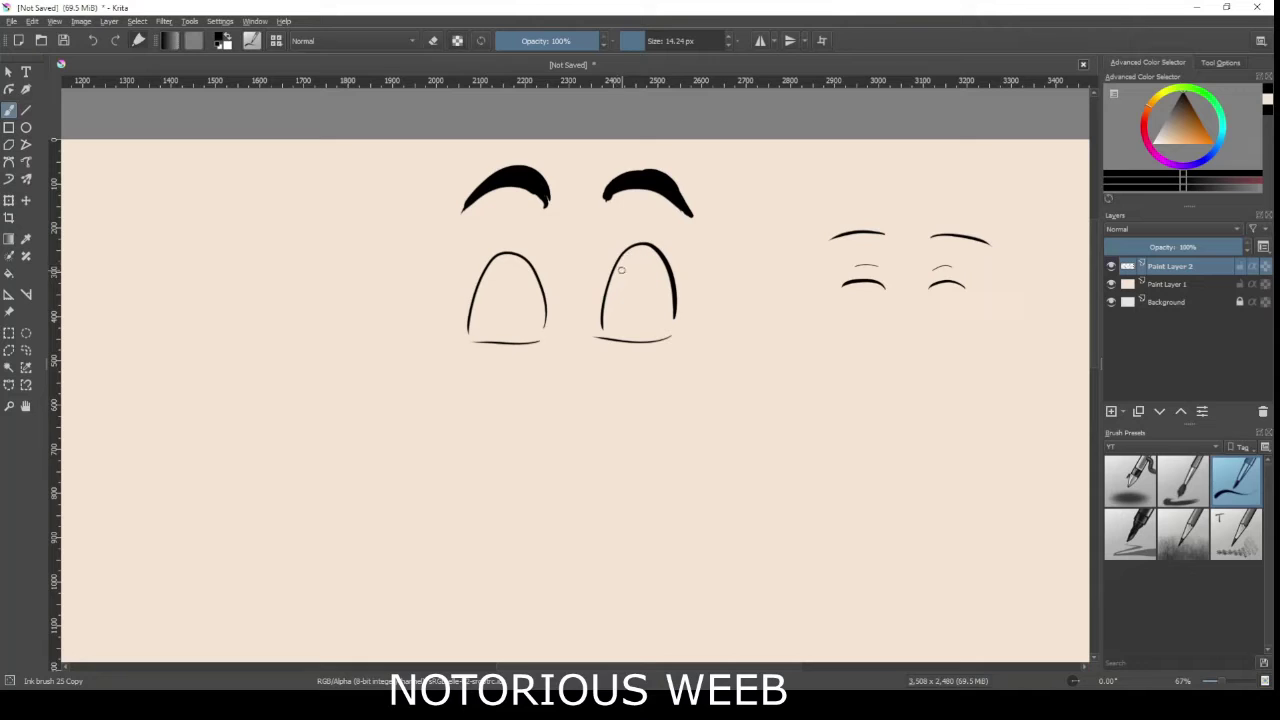
Draw a large curved iris against the inner side of the tall eye under the newly filled eyebrow
{"action": "key", "text": "ctrl+z"}
{"action": "left_click_drag", "start_coordinate": [621, 253], "coordinate": [606, 300]}
{"action": "key", "text": "ctrl+z"}
{"action": "mouse_move", "coordinate": [621, 257]}
{"action": "left_mouse_down"}
{"action": "mouse_move", "coordinate": [647, 288]}
{"action": "mouse_move", "coordinate": [604, 300]}
{"action": "left_mouse_up"}
Flip the view back and draw a matching curved iris against the inner side of the right tall eye
{"action": "key", "text": "m"}
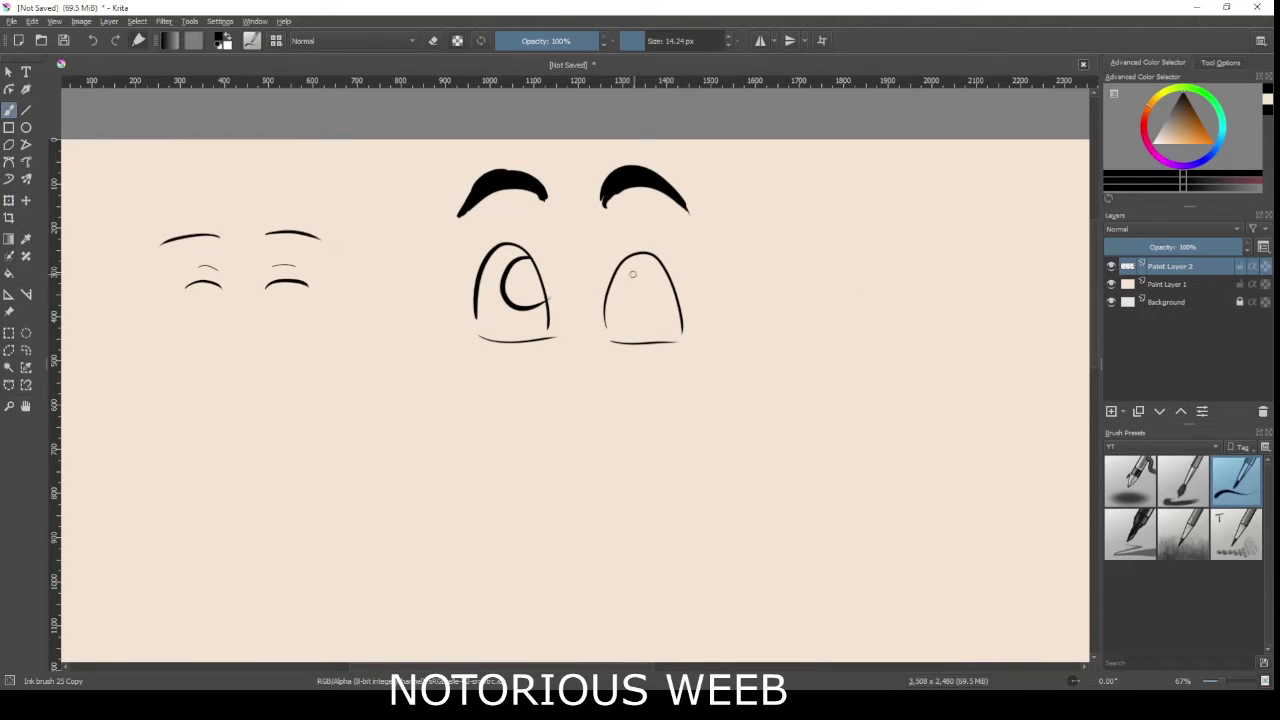
{"action": "mouse_move", "coordinate": [625, 262]}
{"action": "left_mouse_down"}
{"action": "mouse_move", "coordinate": [634, 300]}
{"action": "mouse_move", "coordinate": [606, 306]}
{"action": "left_mouse_up"}
{"action": "key", "text": "ctrl+z"}
{"action": "key", "text": "ctrl+z"}
{"action": "mouse_move", "coordinate": [623, 262]}
{"action": "left_mouse_down"}
{"action": "mouse_move", "coordinate": [614, 316]}
{"action": "mouse_move", "coordinate": [644, 284]}
{"action": "mouse_move", "coordinate": [606, 314]}
{"action": "left_mouse_up"}
{"action": "key", "text": "ctrl+z"}
Add a small oval highlight near the top of the iris in each tall eye
{"action": "left_click_drag", "start_coordinate": [630, 287], "coordinate": [618, 304]}
{"action": "key", "text": "ctrl+z"}
{"action": "key", "text": "ctrl+z"}
{"action": "left_click_drag", "start_coordinate": [508, 276], "coordinate": [510, 275]}
{"action": "key", "text": "ctrl+z"}
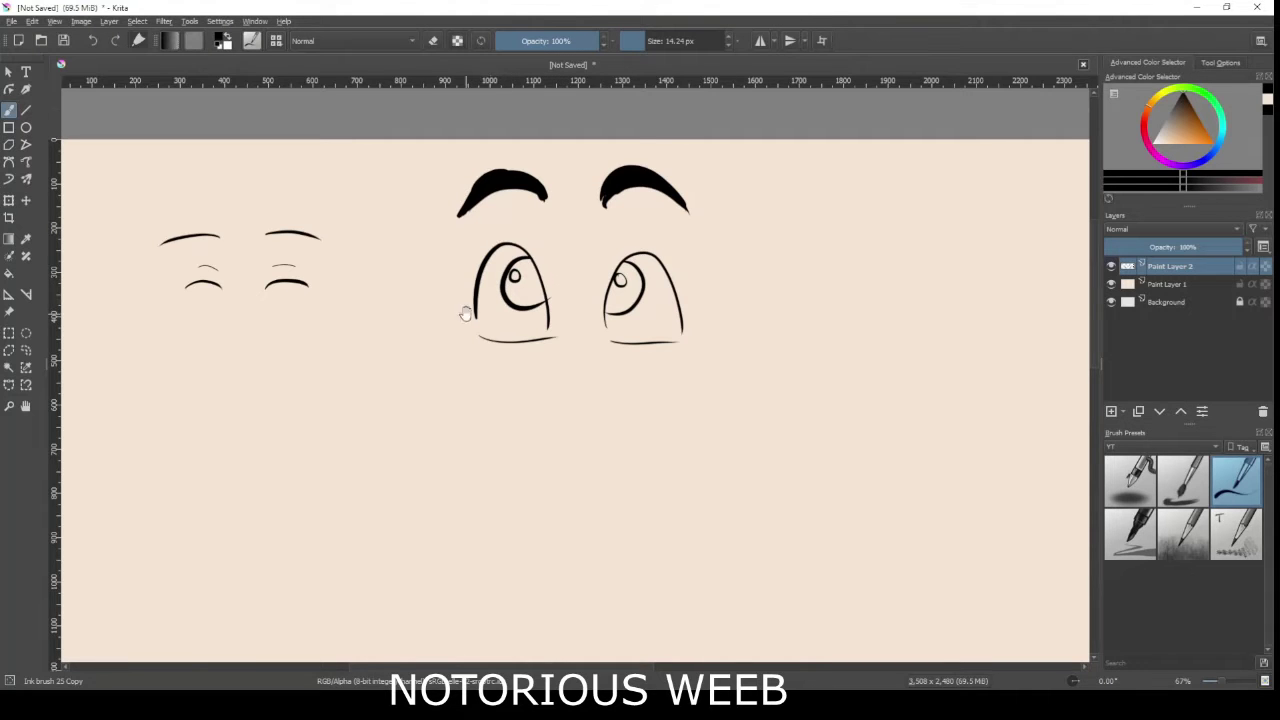
Below the closed eyes, draw a pair of worried eyebrows sloping down outward, with a small tick between them
{"action": "left_click_drag", "start_coordinate": [465, 313], "coordinate": [617, 256]}
{"action": "scroll", "coordinate": [409, 419], "scroll_direction": "up", "scroll_amount": 1}
{"action": "left_click_drag", "start_coordinate": [406, 421], "coordinate": [456, 412]}
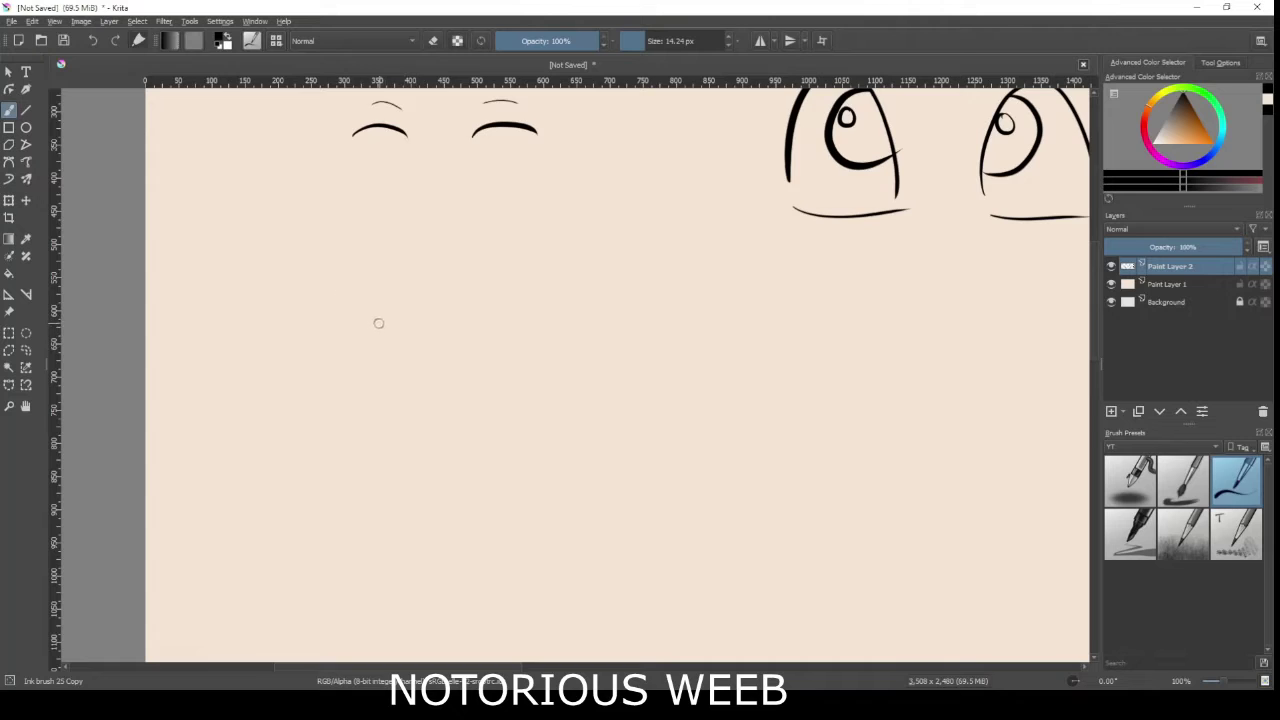
{"action": "mouse_move", "coordinate": [253, 354]}
{"action": "left_mouse_down"}
{"action": "mouse_move", "coordinate": [337, 315]}
{"action": "mouse_move", "coordinate": [348, 288]}
{"action": "left_mouse_up"}
{"action": "key", "text": "ctrl+z"}
{"action": "key", "text": "ctrl+z"}
{"action": "mouse_move", "coordinate": [227, 363]}
{"action": "left_mouse_down"}
{"action": "mouse_move", "coordinate": [397, 312]}
{"action": "mouse_move", "coordinate": [412, 290]}
{"action": "mouse_move", "coordinate": [581, 365]}
{"action": "left_mouse_up"}
{"action": "key", "text": "ctrl+z"}
{"action": "key", "text": "ctrl+z"}
{"action": "left_click_drag", "start_coordinate": [481, 305], "coordinate": [593, 340]}
{"action": "key", "text": "ctrl+z"}
{"action": "left_click_drag", "start_coordinate": [479, 308], "coordinate": [605, 358]}
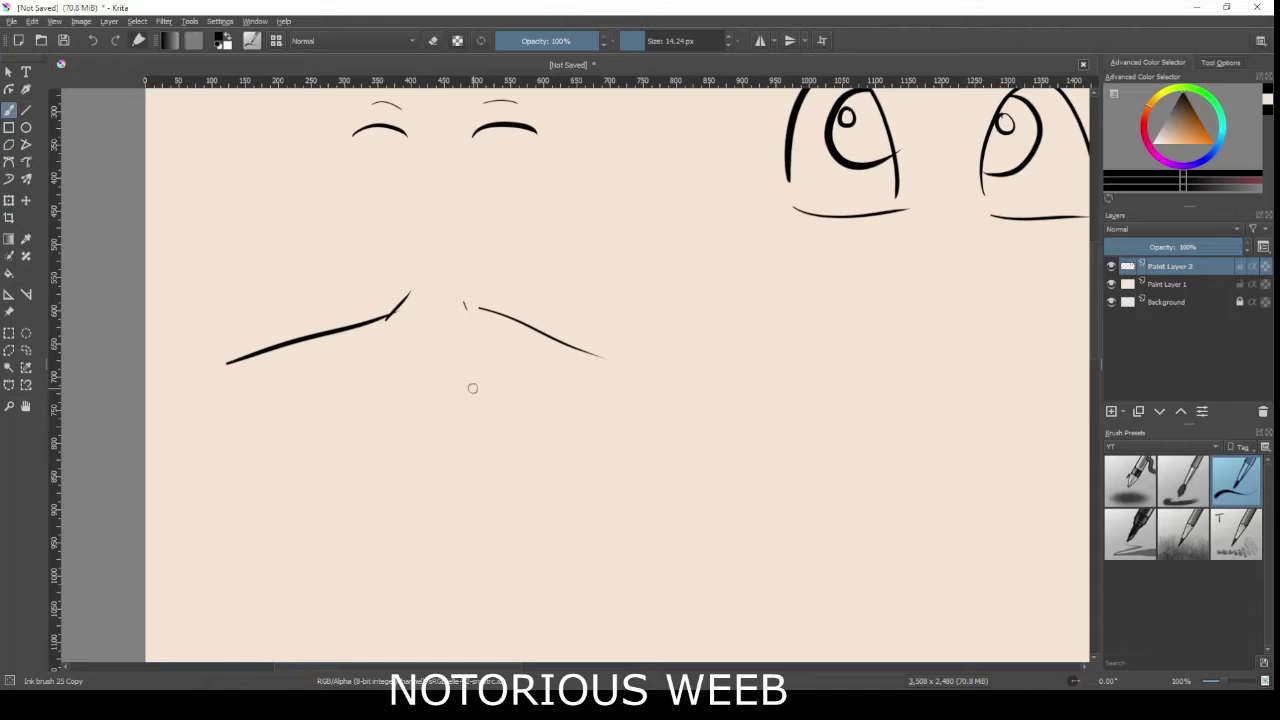
Draw a short, thin eyelid crease beneath each worried eyebrow, mirroring the view for the second one
{"action": "left_click_drag", "start_coordinate": [477, 367], "coordinate": [515, 366]}
{"action": "key", "text": "ctrl+z"}
{"action": "key", "text": "m"}
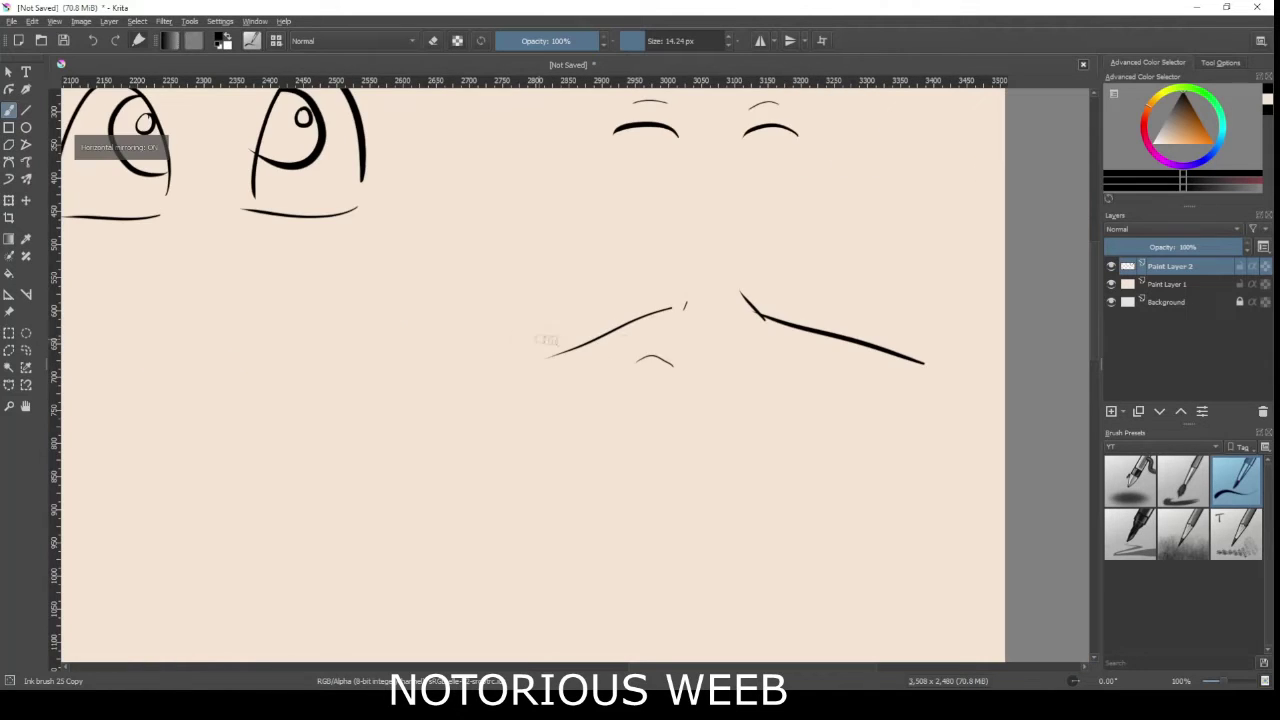
{"action": "left_click_drag", "start_coordinate": [750, 345], "coordinate": [782, 354]}
{"action": "key", "text": "m"}
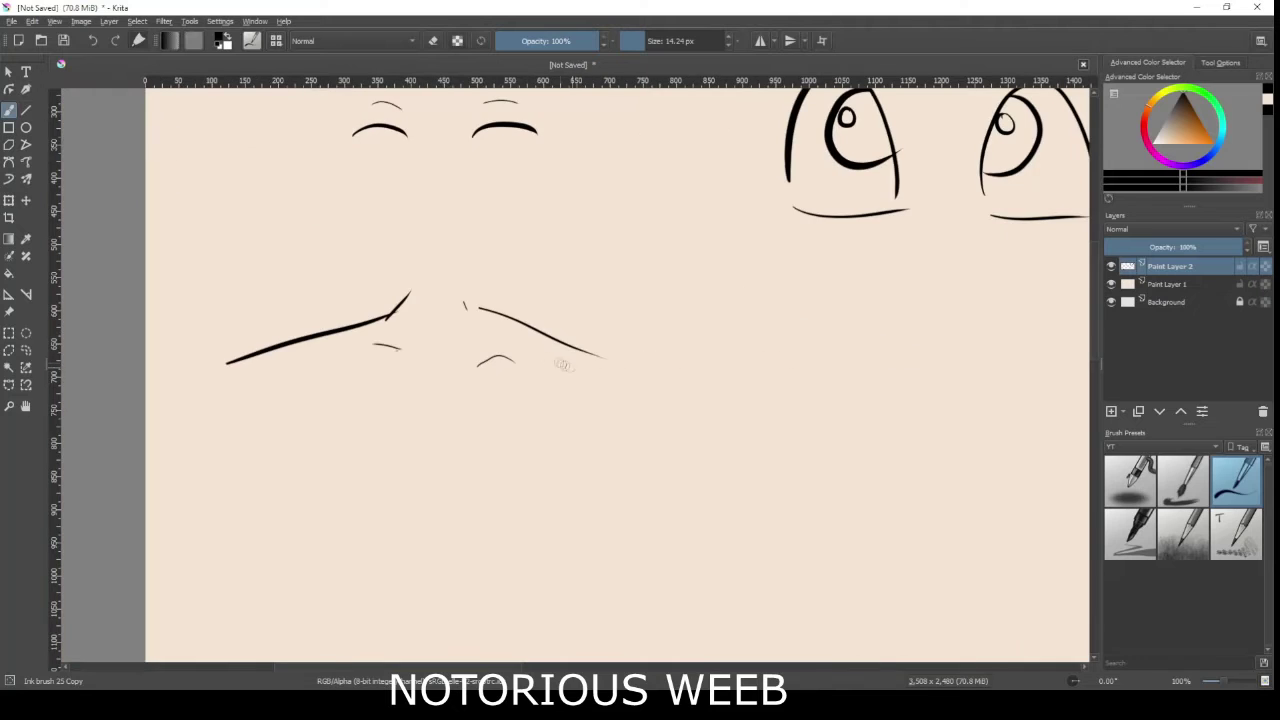
Draw the bent upper lash lines of both eyes under the creases, mirroring the view and redrawing the overlong stroke
{"action": "mouse_move", "coordinate": [475, 393]}
{"action": "left_mouse_down"}
{"action": "mouse_move", "coordinate": [515, 382]}
{"action": "mouse_move", "coordinate": [590, 405]}
{"action": "left_mouse_up"}
{"action": "key", "text": "m"}
{"action": "mouse_move", "coordinate": [746, 393]}
{"action": "left_mouse_down"}
{"action": "mouse_move", "coordinate": [787, 373]}
{"action": "mouse_move", "coordinate": [914, 428]}
{"action": "left_mouse_up"}
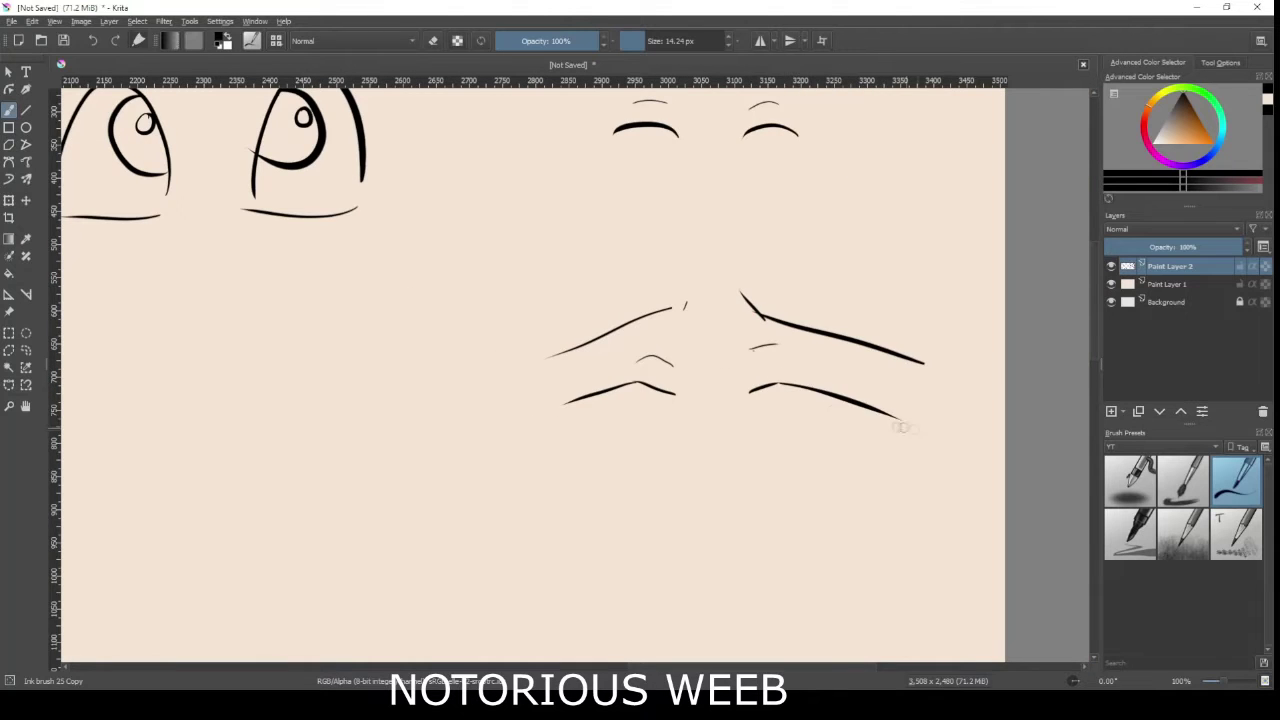
{"action": "key", "text": "ctrl+z"}
{"action": "left_click_drag", "start_coordinate": [780, 384], "coordinate": [870, 412]}
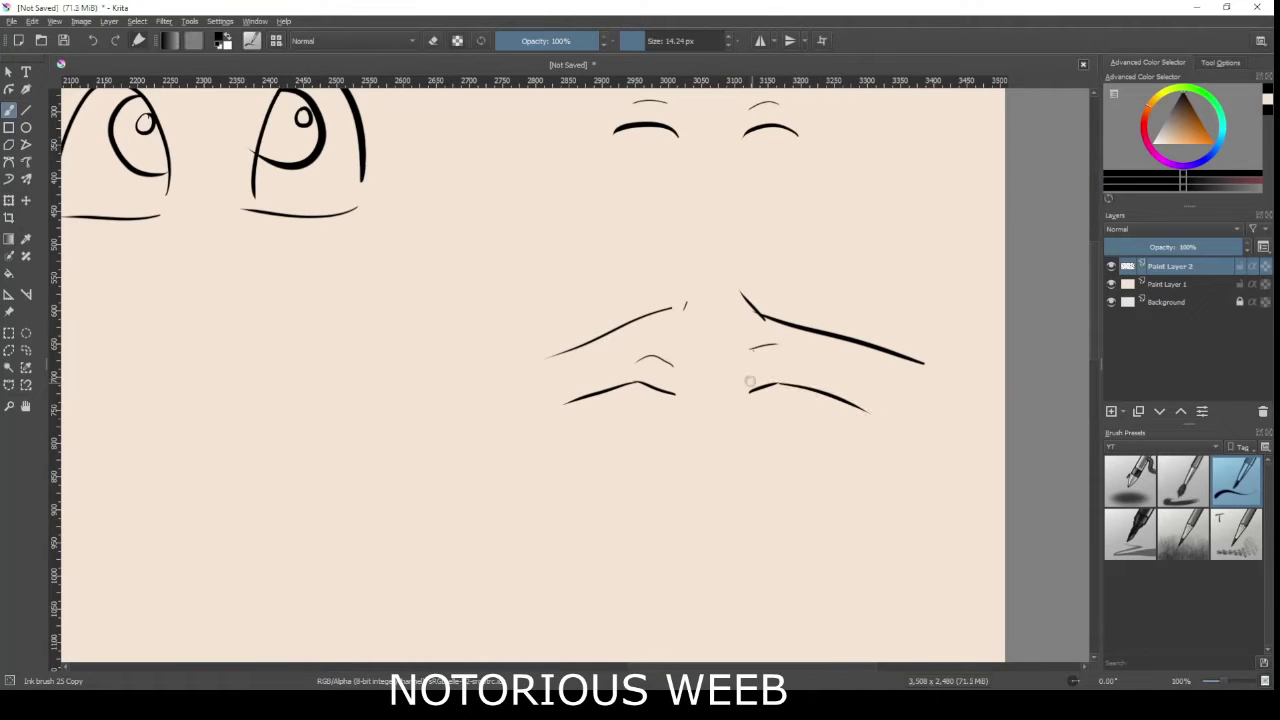
Add the lower edges to both upper lash lines so that each forms a narrow tapered band
{"action": "left_click_drag", "start_coordinate": [779, 393], "coordinate": [804, 392]}
{"action": "key", "text": "ctrl+z"}
{"action": "left_click_drag", "start_coordinate": [754, 397], "coordinate": [860, 410]}
{"action": "key", "text": "m"}
{"action": "mouse_move", "coordinate": [478, 399]}
{"action": "left_mouse_down"}
{"action": "mouse_move", "coordinate": [515, 391]}
{"action": "mouse_move", "coordinate": [586, 411]}
{"action": "left_mouse_up"}
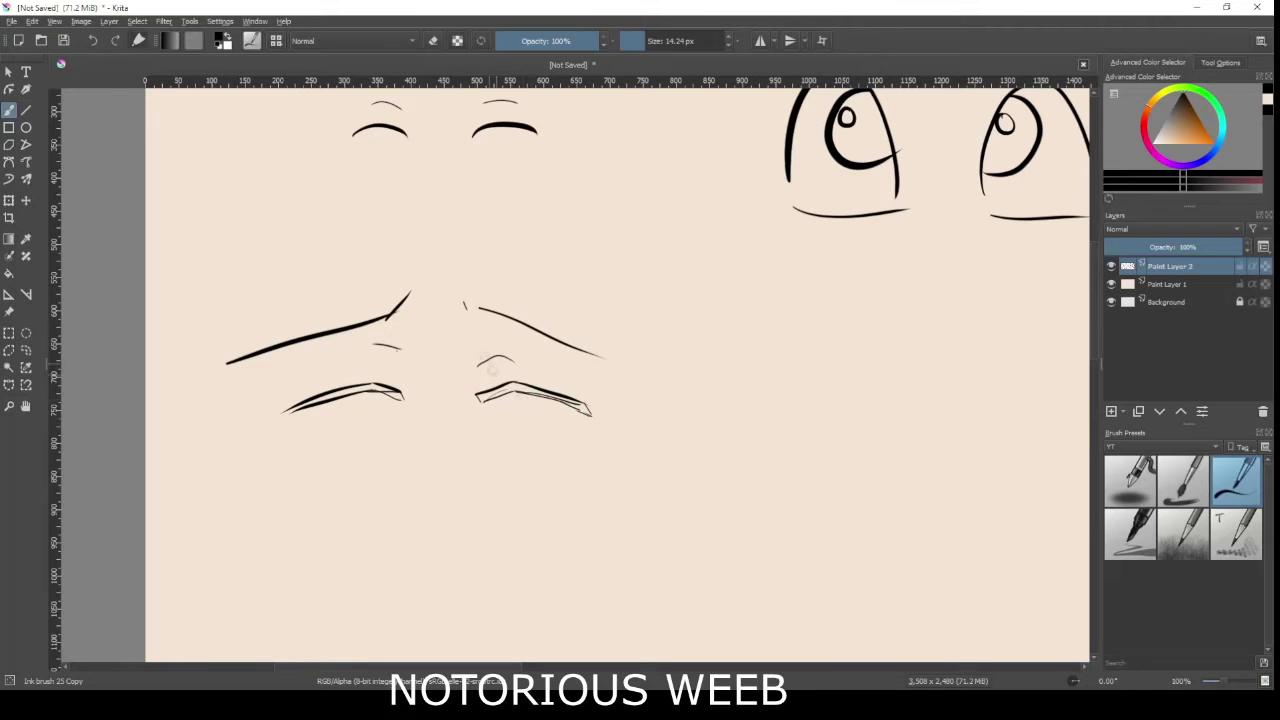
Draw the long, slightly curved inner side of each iris down from the upper lashes, undoing misplaced strokes
{"action": "left_click_drag", "start_coordinate": [488, 402], "coordinate": [488, 482]}
{"action": "key", "text": "ctrl+z"}
{"action": "left_click_drag", "start_coordinate": [549, 448], "coordinate": [681, 383]}
{"action": "scroll", "coordinate": [681, 383], "scroll_direction": "up", "scroll_amount": 1}
{"action": "left_click_drag", "start_coordinate": [592, 312], "coordinate": [597, 428]}
{"action": "key", "text": "ctrl+z"}
{"action": "key", "text": "ctrl+z"}
{"action": "left_click_drag", "start_coordinate": [597, 316], "coordinate": [603, 463]}
{"action": "mouse_move", "coordinate": [449, 313]}
{"action": "left_mouse_down"}
{"action": "mouse_move", "coordinate": [460, 386]}
{"action": "mouse_move", "coordinate": [449, 462]}
{"action": "left_mouse_up"}
{"action": "key", "text": "ctrl+z"}
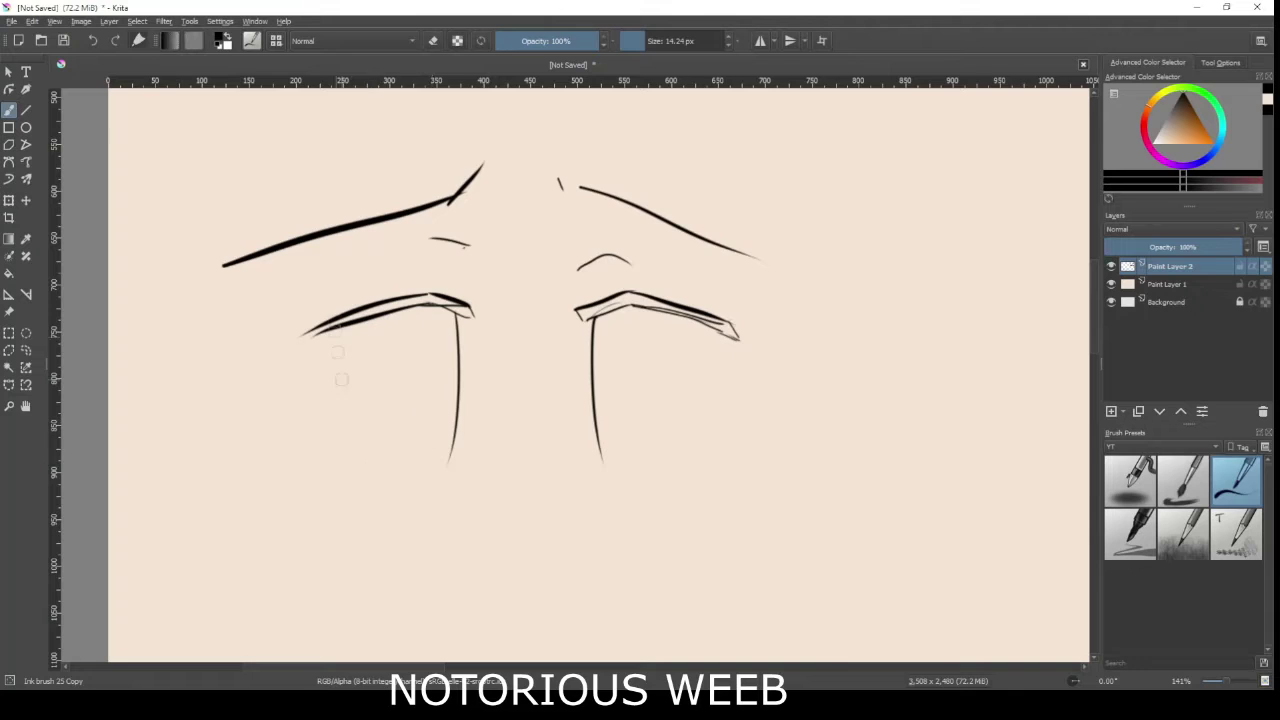
Draw the long outer side of each iris, running down from the upper lash band
{"action": "mouse_move", "coordinate": [343, 322]}
{"action": "left_mouse_down"}
{"action": "mouse_move", "coordinate": [349, 440]}
{"action": "mouse_move", "coordinate": [398, 533]}
{"action": "left_mouse_up"}
{"action": "key", "text": "ctrl+z"}
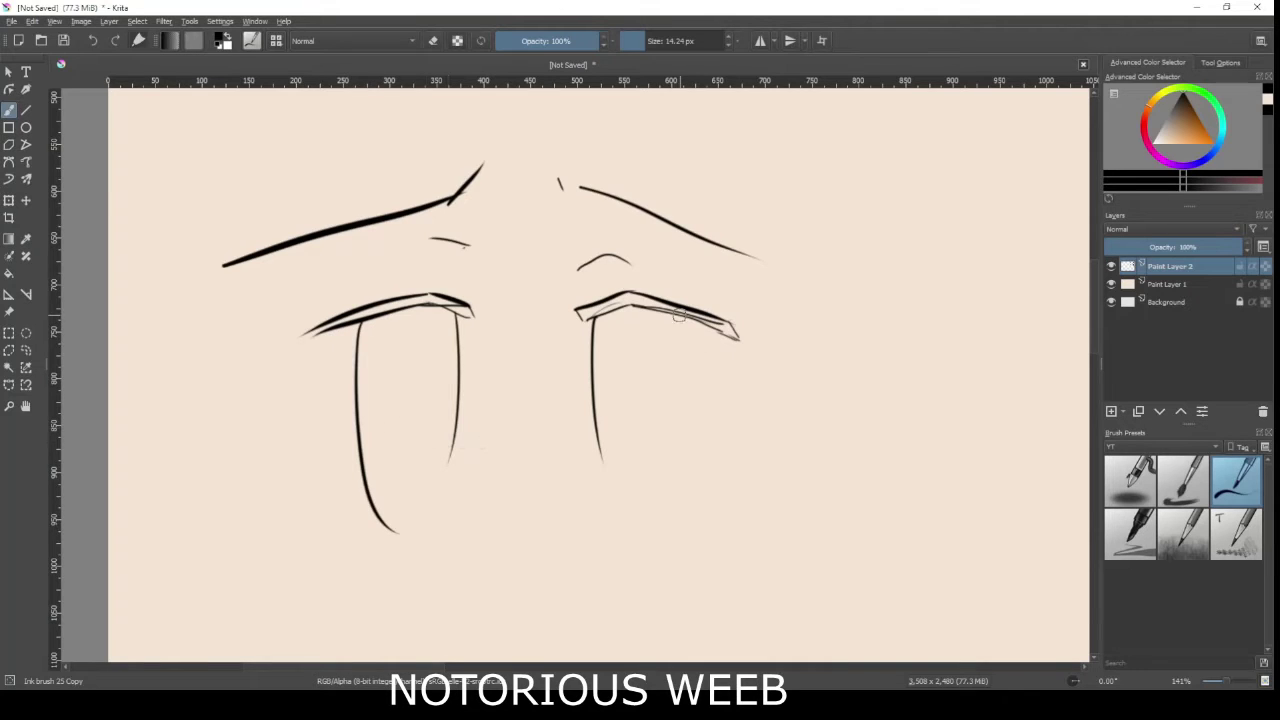
{"action": "key", "text": "ctrl+z"}
{"action": "mouse_move", "coordinate": [681, 322]}
{"action": "left_mouse_down"}
{"action": "mouse_move", "coordinate": [697, 476]}
{"action": "mouse_move", "coordinate": [677, 472]}
{"action": "mouse_move", "coordinate": [684, 492]}
{"action": "left_mouse_up"}
{"action": "key", "text": "ctrl+z"}
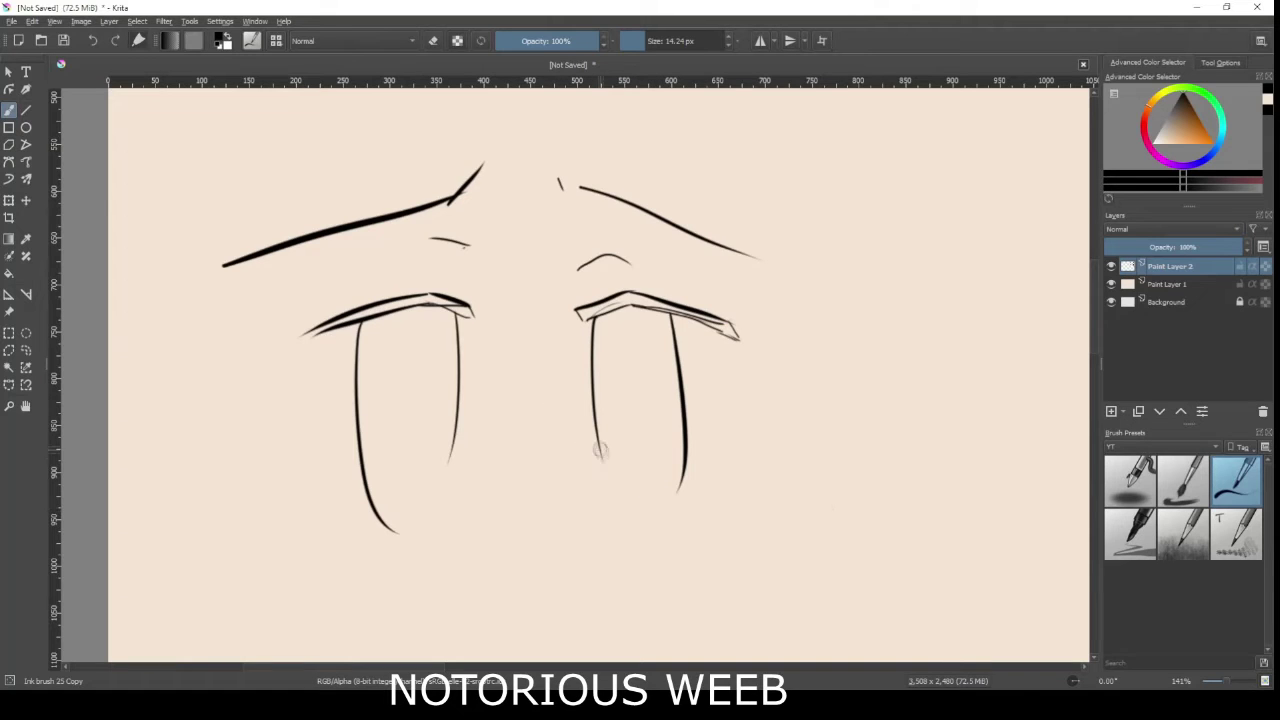
Draw the slanted lower lid lines under both tall irises, redrawing the strokes that go wrong
{"action": "key", "text": "ctrl+z"}
{"action": "mouse_move", "coordinate": [600, 448]}
{"action": "left_mouse_down"}
{"action": "mouse_move", "coordinate": [736, 498]}
{"action": "mouse_move", "coordinate": [716, 481]}
{"action": "left_mouse_up"}
{"action": "key", "text": "ctrl+z"}
{"action": "key", "text": "ctrl+z"}
{"action": "left_click_drag", "start_coordinate": [600, 456], "coordinate": [859, 488]}
In the mirrored view, erase the iris line extending below the lower lid and shorten the outer ends of both lower lids
{"action": "key", "text": "m"}
{"action": "key", "text": "e"}
{"action": "left_click_drag", "start_coordinate": [760, 531], "coordinate": [786, 486]}
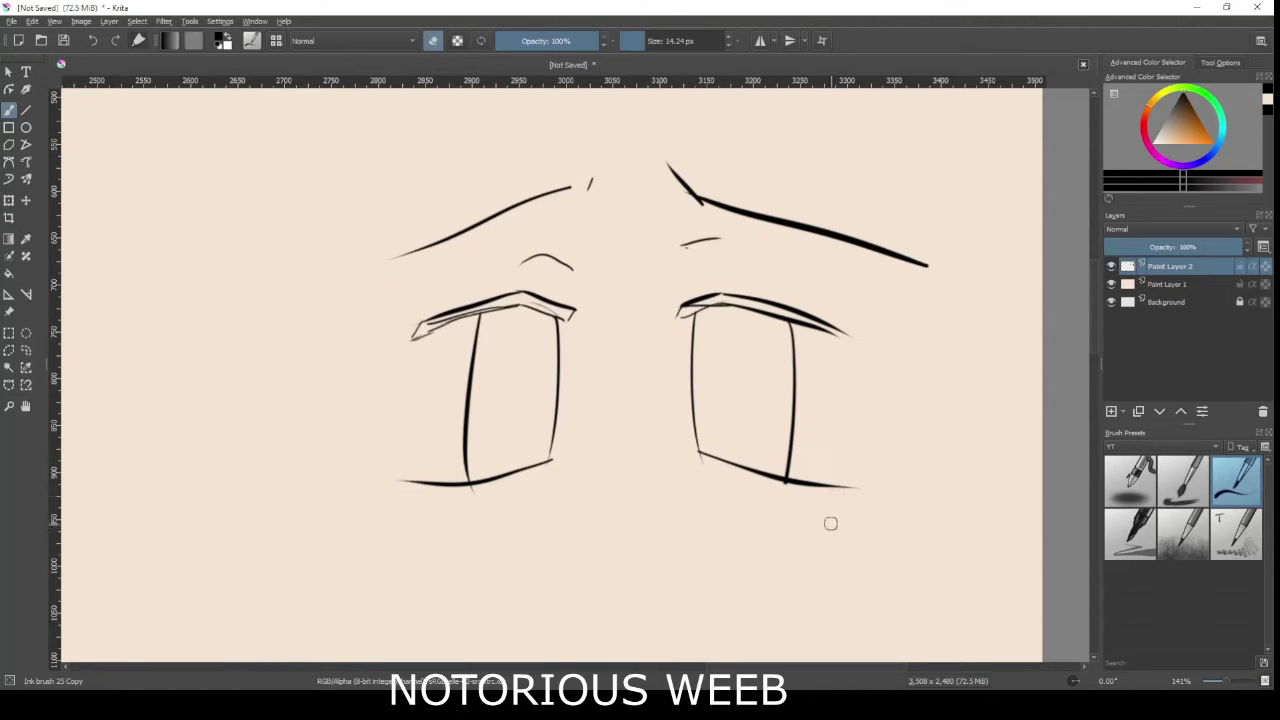
{"action": "left_click_drag", "start_coordinate": [809, 490], "coordinate": [852, 490]}
{"action": "left_click_drag", "start_coordinate": [408, 482], "coordinate": [446, 483]}
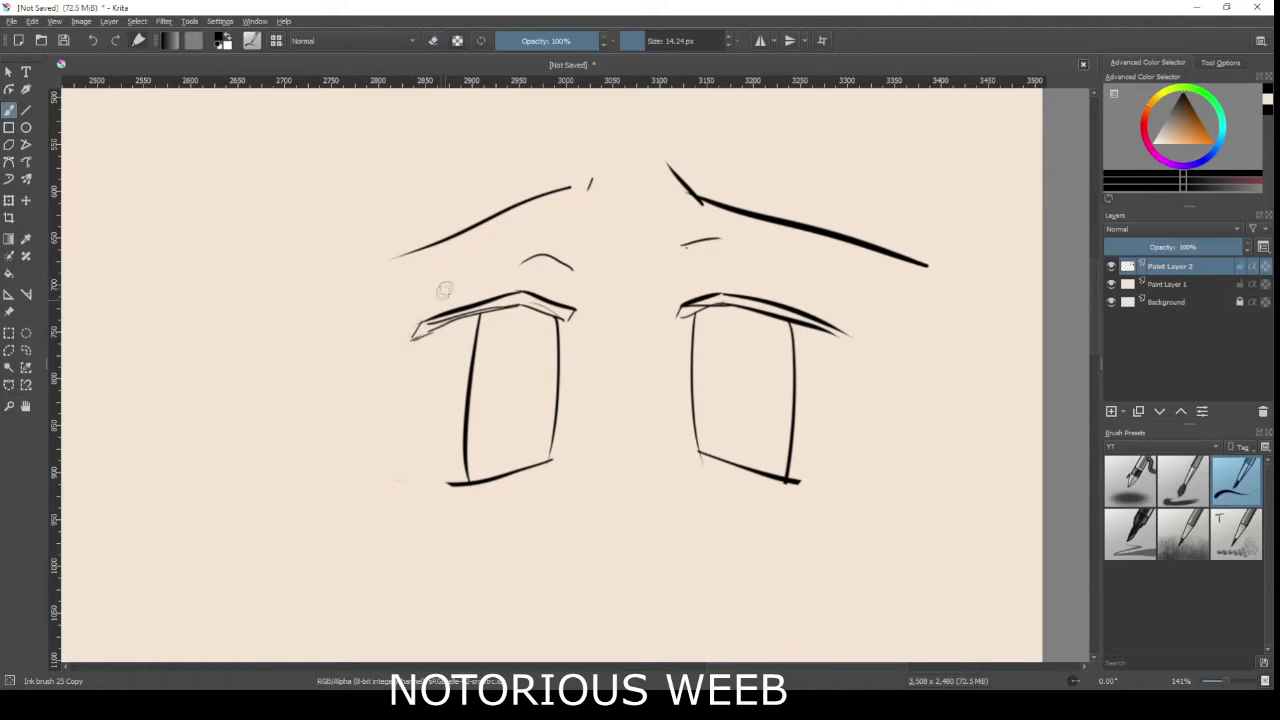
{"action": "key", "text": "e"}
Draw a pointed black pupil topped by an open oval highlight in the middle of each iris
{"action": "mouse_move", "coordinate": [496, 418]}
{"action": "left_mouse_down"}
{"action": "mouse_move", "coordinate": [506, 392]}
{"action": "mouse_move", "coordinate": [508, 418]}
{"action": "left_mouse_up"}
{"action": "key", "text": "ctrl+z"}
{"action": "key", "text": "ctrl+z"}
{"action": "key", "text": "ctrl+z"}
{"action": "mouse_move", "coordinate": [505, 417]}
{"action": "left_mouse_down"}
{"action": "mouse_move", "coordinate": [502, 356]}
{"action": "mouse_move", "coordinate": [519, 343]}
{"action": "mouse_move", "coordinate": [508, 420]}
{"action": "left_mouse_up"}
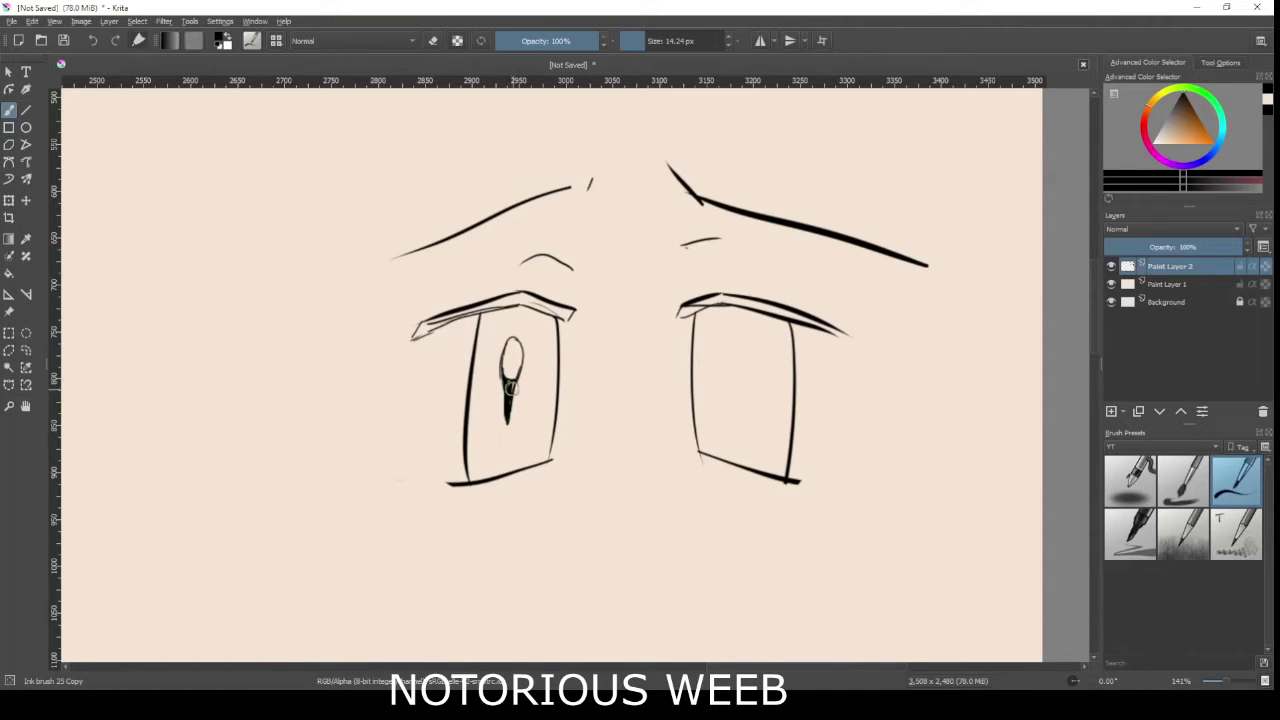
{"action": "mouse_move", "coordinate": [732, 377]}
{"action": "left_mouse_down"}
{"action": "mouse_move", "coordinate": [736, 428]}
{"action": "mouse_move", "coordinate": [735, 416]}
{"action": "left_mouse_up"}
{"action": "mouse_move", "coordinate": [724, 356]}
{"action": "left_mouse_down"}
{"action": "mouse_move", "coordinate": [726, 334]}
{"action": "mouse_move", "coordinate": [722, 351]}
{"action": "left_mouse_up"}
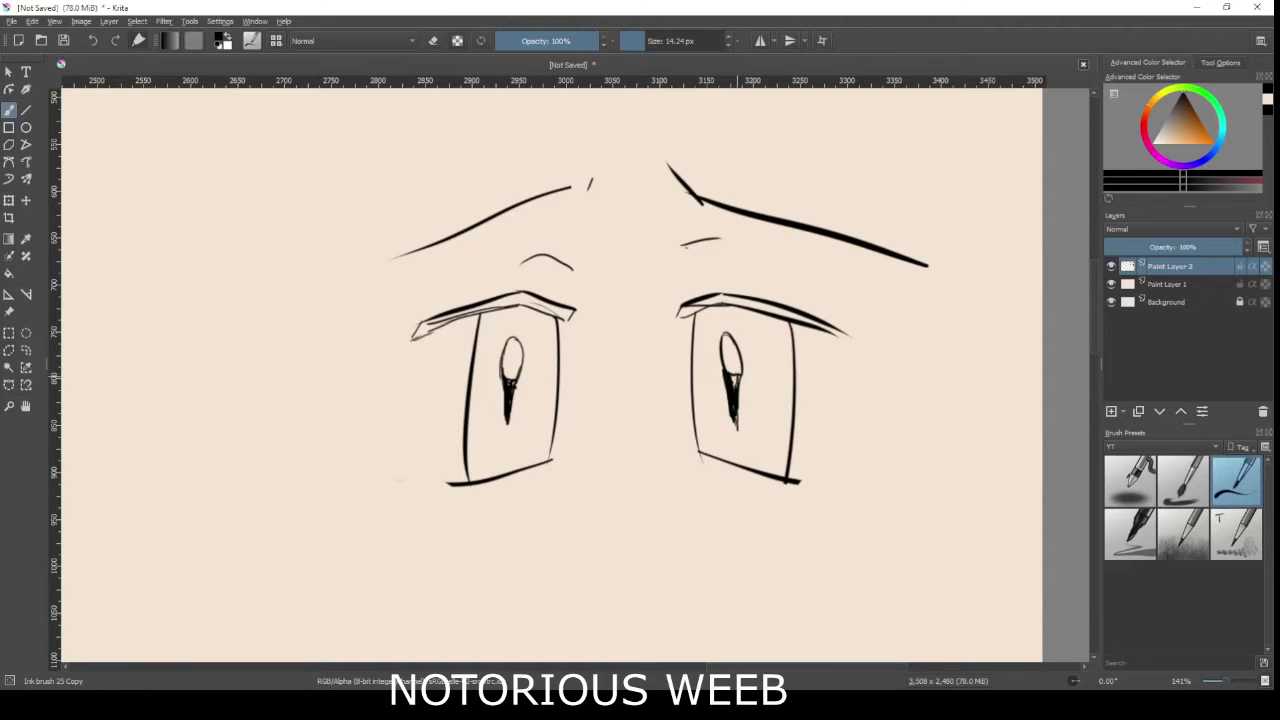
Fill the upper lash band of the right eye in the mirrored view black and trim its outer tip with the eraser
{"action": "key", "text": "e"}
{"action": "key", "text": "e"}
{"action": "key", "text": "e"}
{"action": "key", "text": "e"}
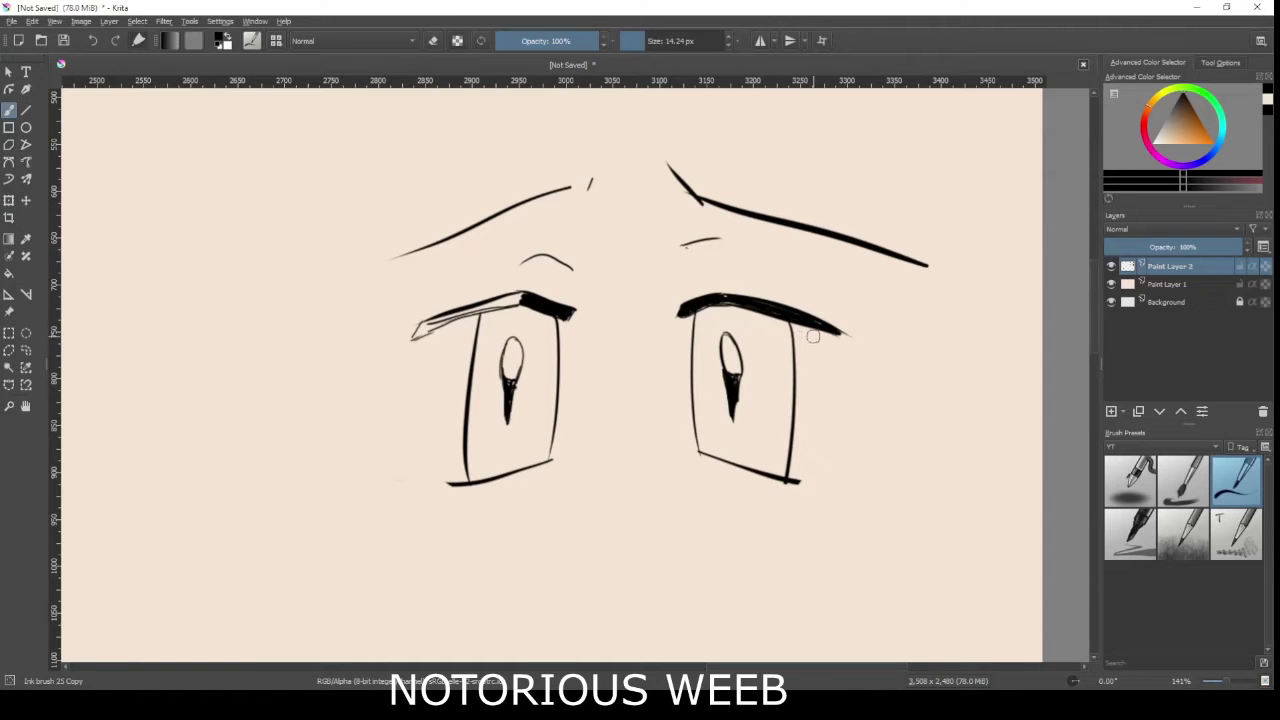
{"action": "mouse_move", "coordinate": [845, 297]}
{"action": "left_mouse_down"}
{"action": "mouse_move", "coordinate": [856, 354]}
{"action": "mouse_move", "coordinate": [844, 298]}
{"action": "mouse_move", "coordinate": [843, 312]}
{"action": "left_mouse_up"}
{"action": "key", "text": "ctrl+z"}
{"action": "key", "text": "e"}
{"action": "key", "text": "e"}
Fill the rest of the other eye's upper lash band solid black out to its outer corner
{"action": "left_click_drag", "start_coordinate": [449, 321], "coordinate": [420, 333]}
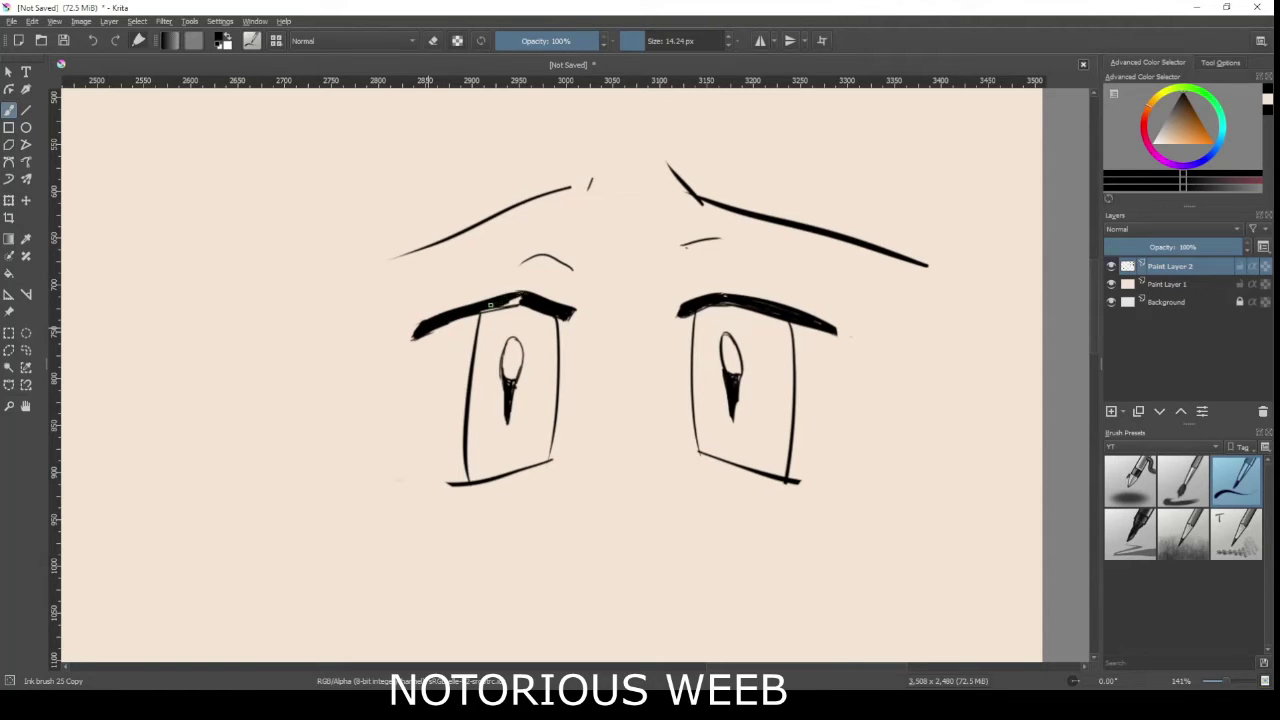
{"action": "key", "text": "e"}
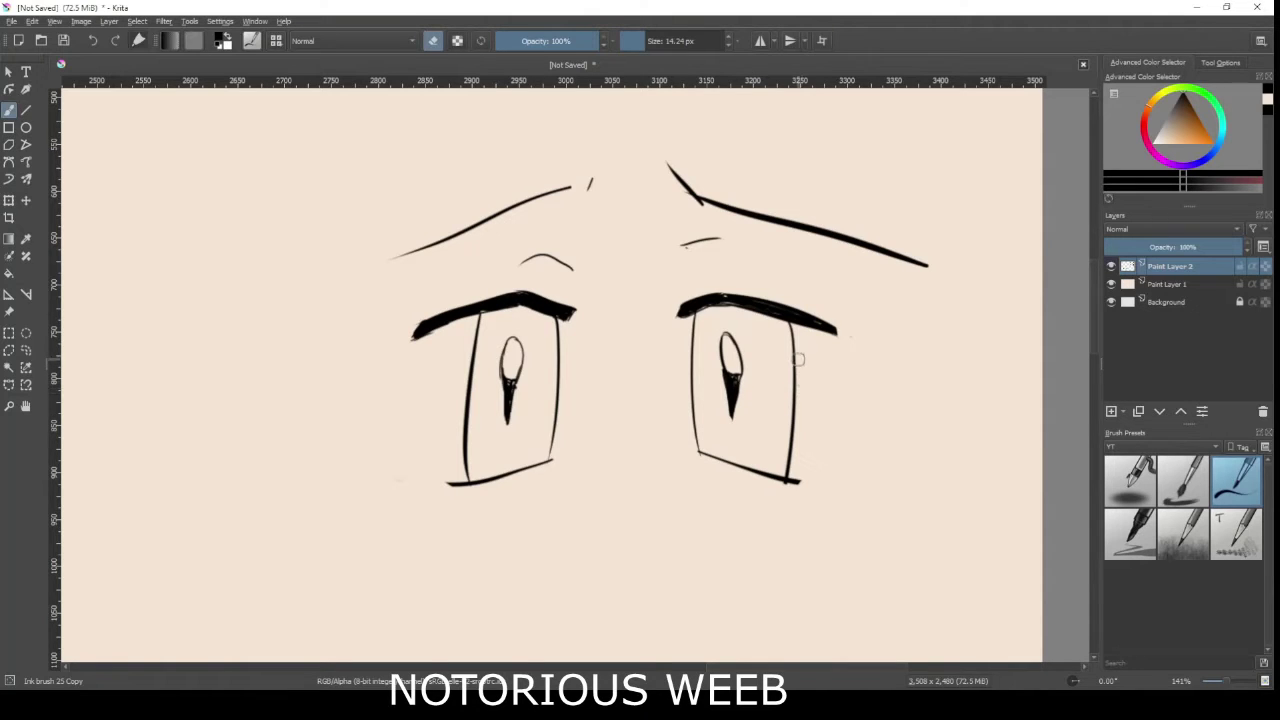
{"action": "key", "text": "e"}
Add a short vertical line and several thin lashes at the outer corner of each eye, flipping the view between them
{"action": "left_click_drag", "start_coordinate": [835, 338], "coordinate": [831, 376]}
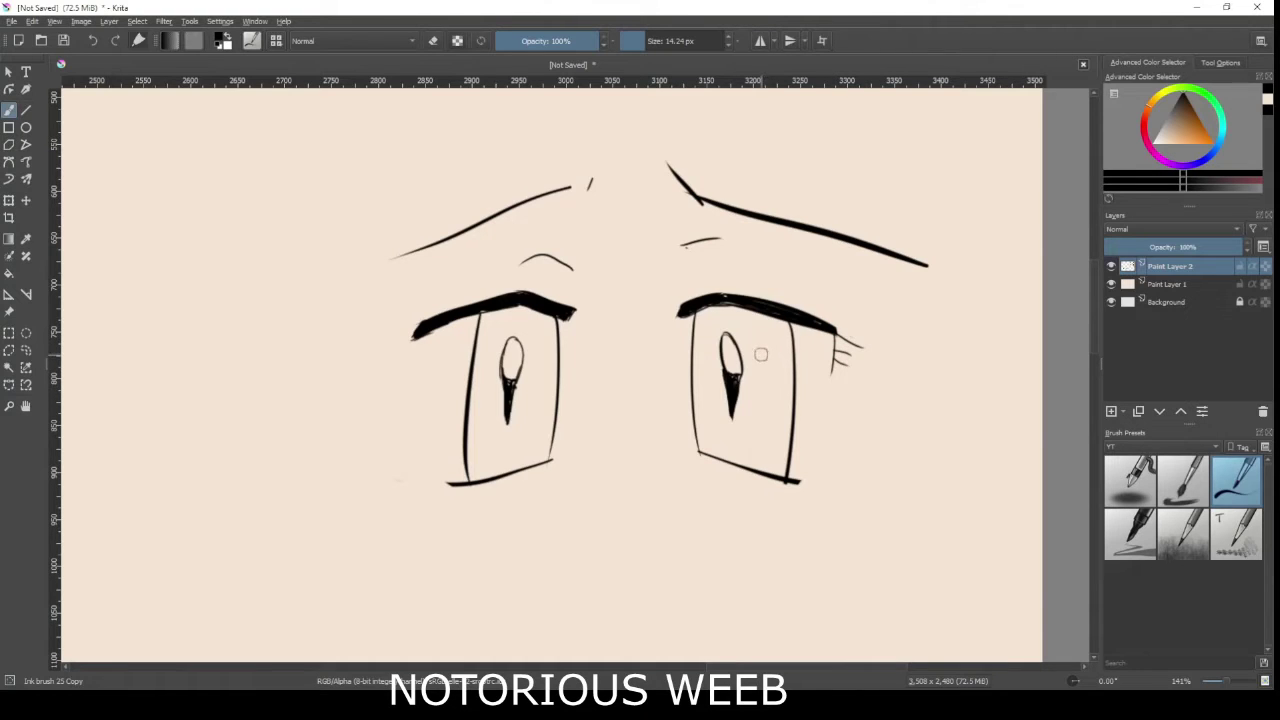
{"action": "key", "text": "m"}
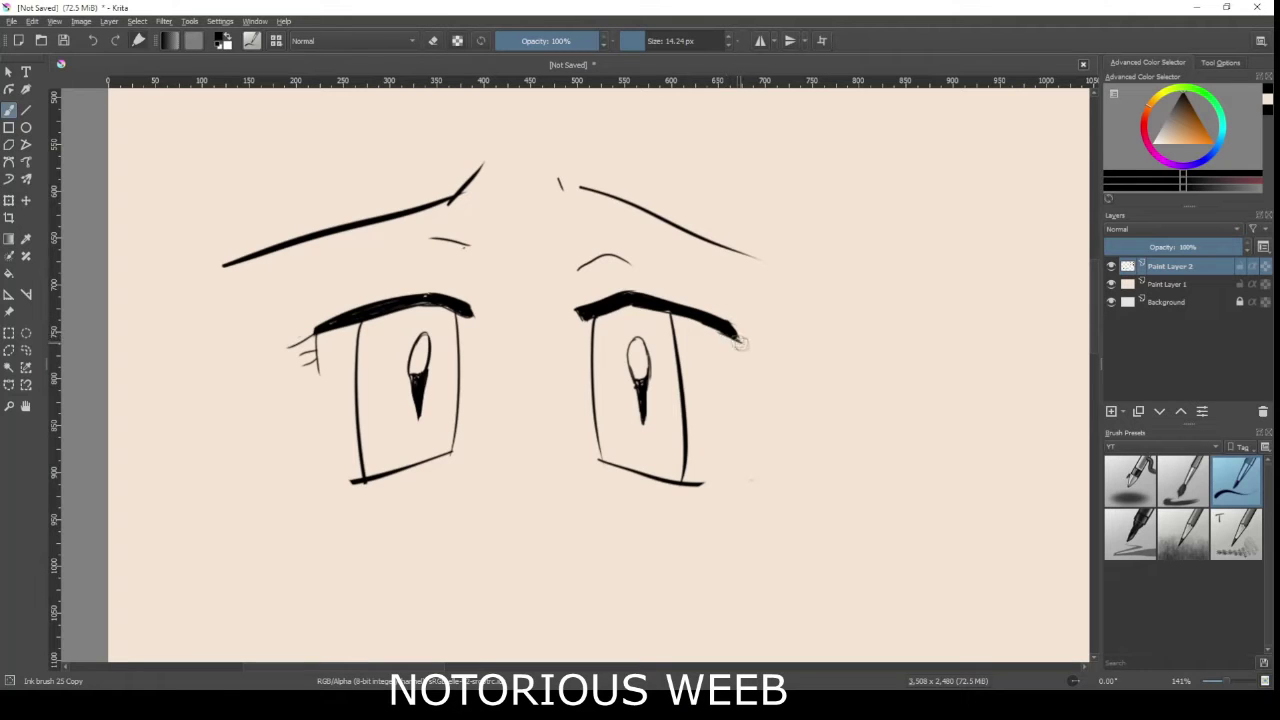
{"action": "mouse_move", "coordinate": [745, 346]}
{"action": "left_mouse_down"}
{"action": "mouse_move", "coordinate": [744, 366]}
{"action": "mouse_move", "coordinate": [791, 355]}
{"action": "left_mouse_up"}
{"action": "left_click_drag", "start_coordinate": [745, 367], "coordinate": [760, 369]}
Shade the upper part of each iris around the pupil in soft grey with the Pencil texture brush
{"action": "key", "text": "m"}
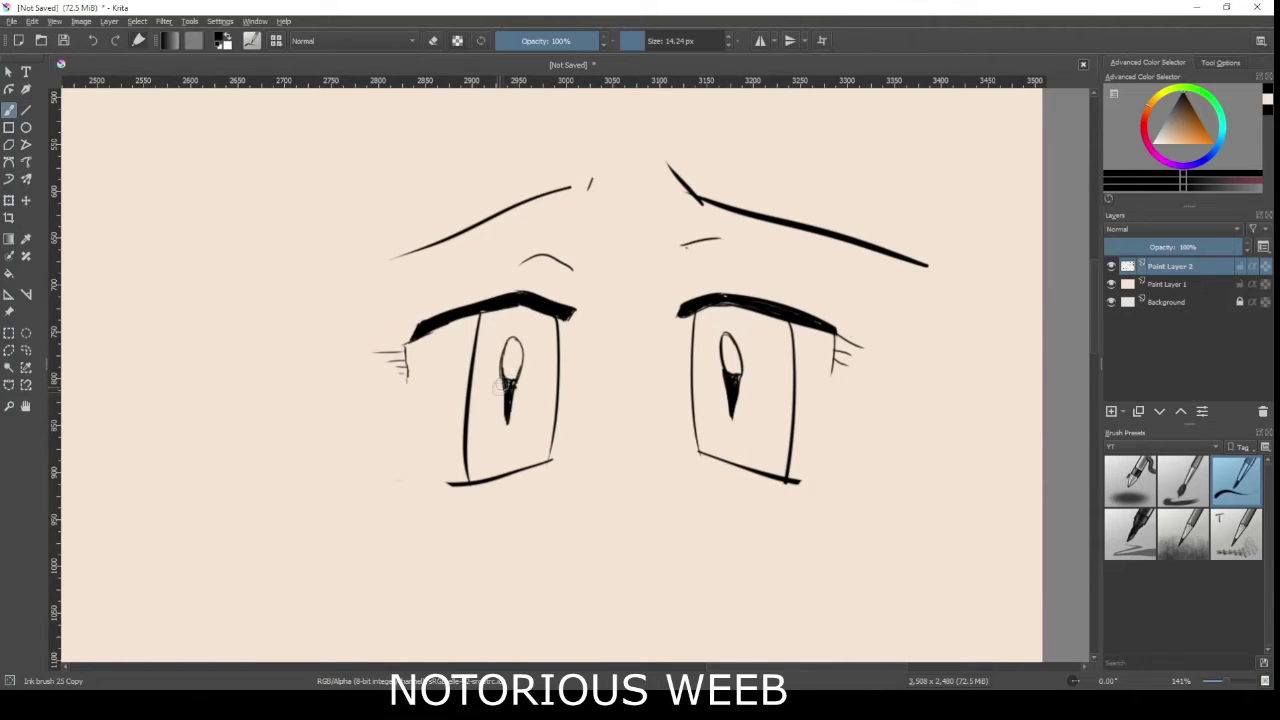
{"action": "left_click", "coordinate": [658, 41]}
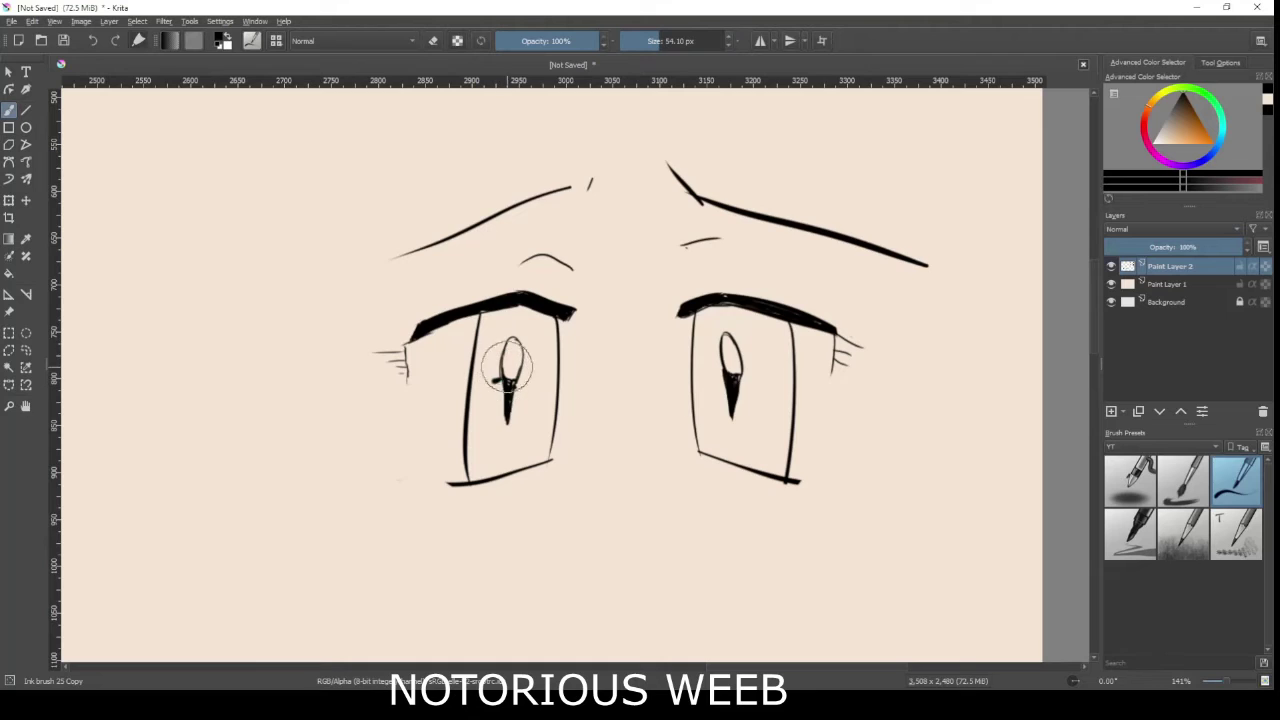
{"action": "left_click", "coordinate": [1185, 540]}
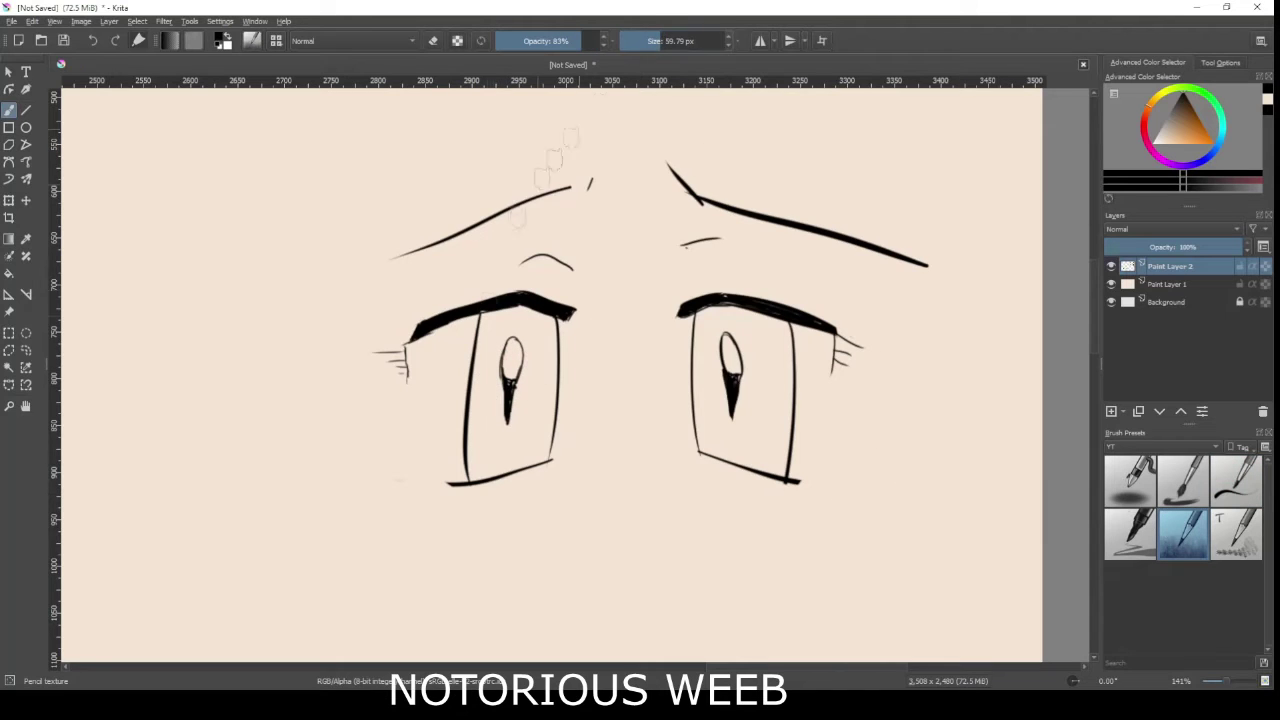
{"action": "mouse_move", "coordinate": [500, 380]}
{"action": "left_mouse_down"}
{"action": "mouse_move", "coordinate": [484, 327]}
{"action": "mouse_move", "coordinate": [500, 309]}
{"action": "mouse_move", "coordinate": [528, 323]}
{"action": "mouse_move", "coordinate": [540, 344]}
{"action": "mouse_move", "coordinate": [515, 389]}
{"action": "mouse_move", "coordinate": [547, 351]}
{"action": "mouse_move", "coordinate": [537, 354]}
{"action": "mouse_move", "coordinate": [532, 320]}
{"action": "left_mouse_up"}
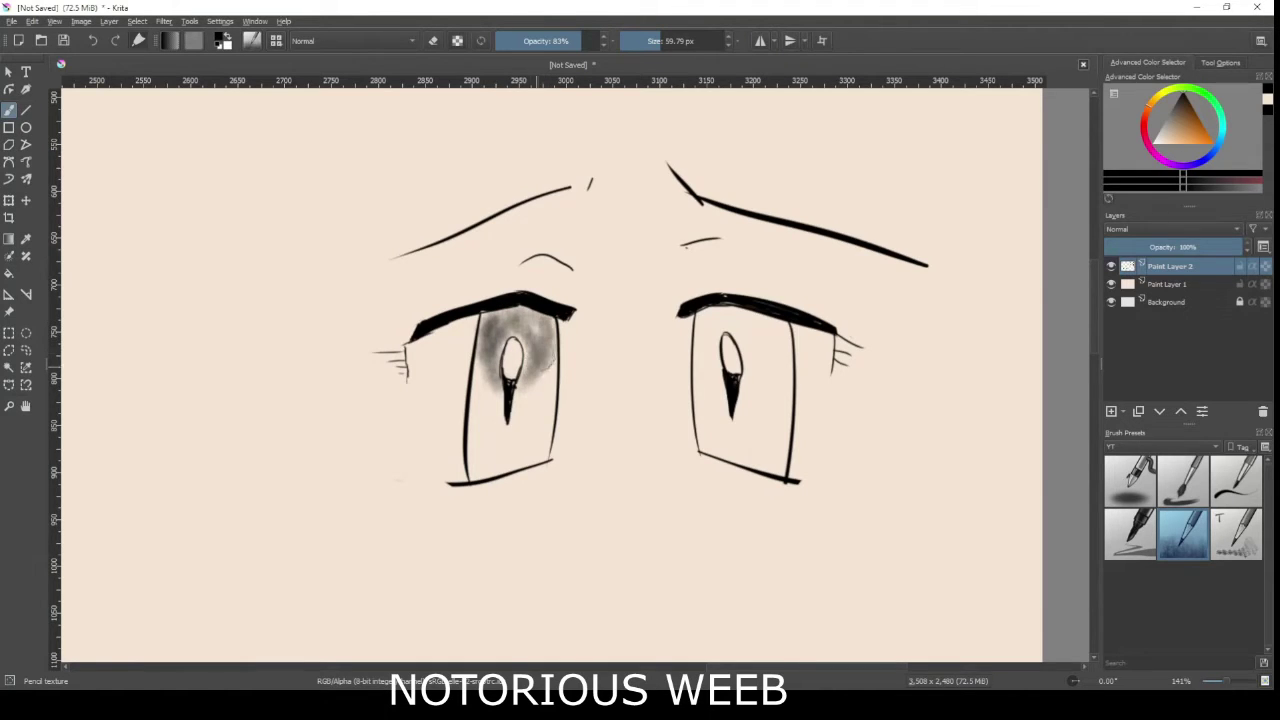
{"action": "mouse_move", "coordinate": [495, 372]}
{"action": "left_mouse_down"}
{"action": "mouse_move", "coordinate": [496, 318]}
{"action": "mouse_move", "coordinate": [524, 310]}
{"action": "mouse_move", "coordinate": [522, 336]}
{"action": "mouse_move", "coordinate": [548, 366]}
{"action": "left_mouse_up"}
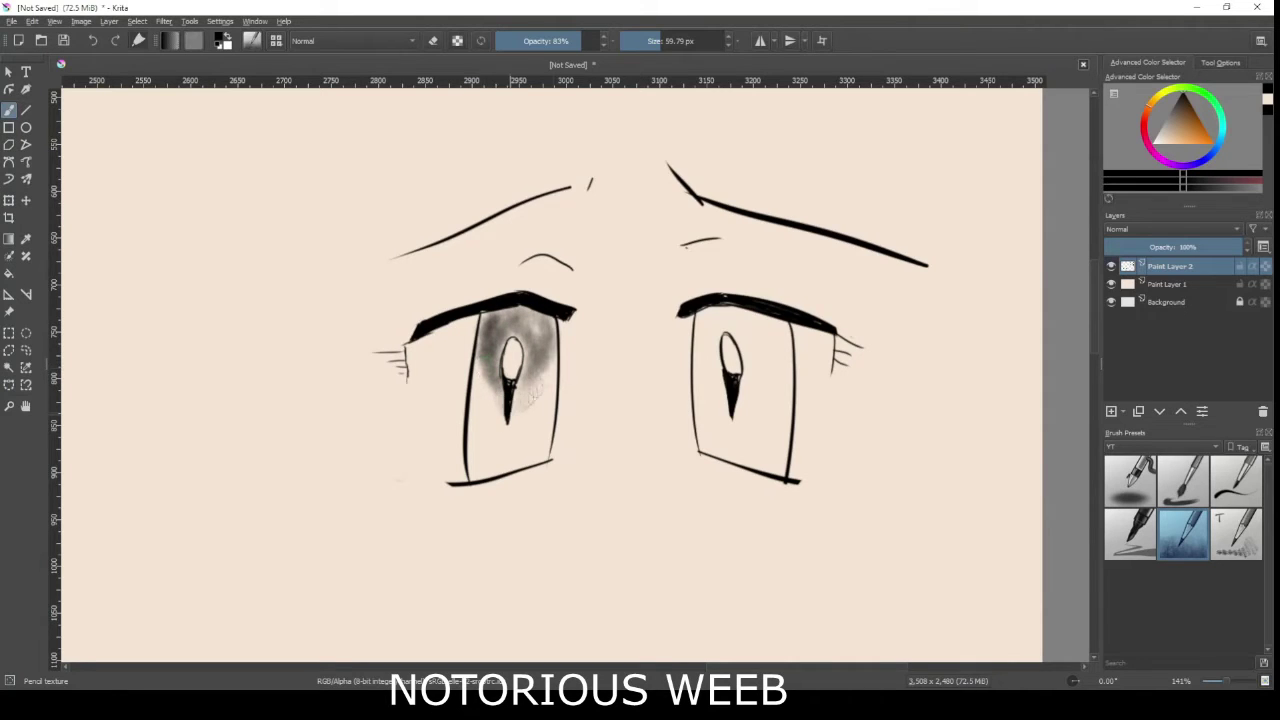
{"action": "left_click_drag", "start_coordinate": [510, 390], "coordinate": [535, 375]}
{"action": "mouse_move", "coordinate": [708, 355]}
{"action": "left_mouse_down"}
{"action": "mouse_move", "coordinate": [715, 395]}
{"action": "mouse_move", "coordinate": [704, 312]}
{"action": "mouse_move", "coordinate": [775, 335]}
{"action": "mouse_move", "coordinate": [740, 410]}
{"action": "mouse_move", "coordinate": [765, 365]}
{"action": "mouse_move", "coordinate": [724, 318]}
{"action": "mouse_move", "coordinate": [710, 330]}
{"action": "mouse_move", "coordinate": [758, 360]}
{"action": "mouse_move", "coordinate": [766, 350]}
{"action": "mouse_move", "coordinate": [740, 402]}
{"action": "mouse_move", "coordinate": [777, 346]}
{"action": "mouse_move", "coordinate": [757, 403]}
{"action": "left_mouse_up"}
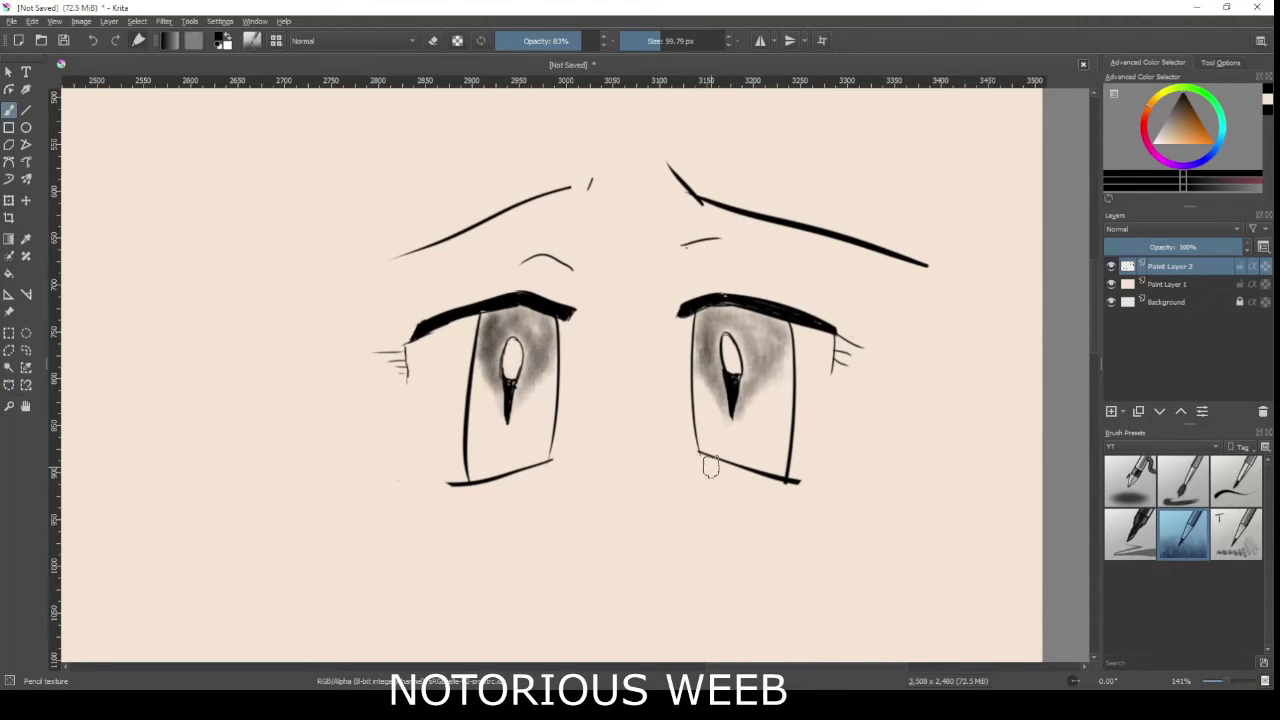
Fill a solid black wedge from the left eye's upper lash band down to its pupil with the ink brush at 19.24 px
{"action": "scroll", "coordinate": [711, 467], "scroll_direction": "down", "scroll_amount": 2}
{"action": "left_click_drag", "start_coordinate": [594, 473], "coordinate": [467, 404]}
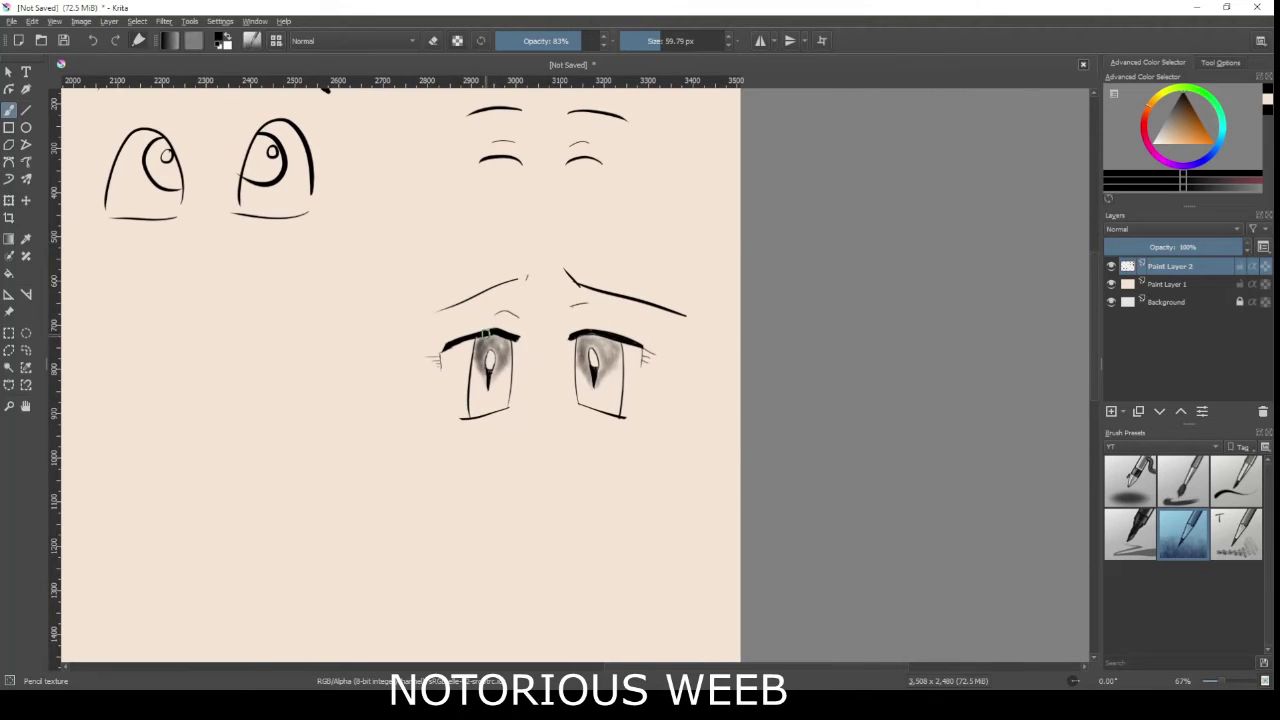
{"action": "scroll", "coordinate": [490, 340], "scroll_direction": "up", "scroll_amount": 5}
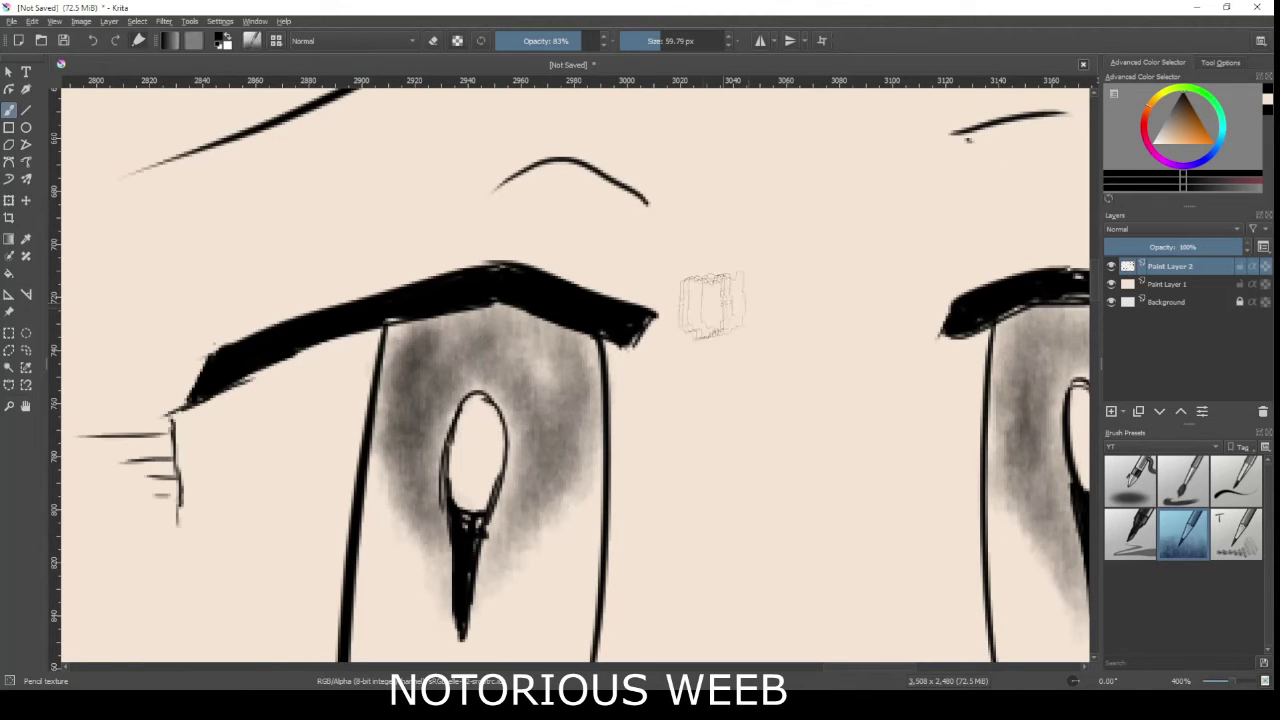
{"action": "left_click", "coordinate": [1237, 480]}
{"action": "mouse_move", "coordinate": [400, 330]}
{"action": "left_mouse_down"}
{"action": "mouse_move", "coordinate": [510, 322]}
{"action": "mouse_move", "coordinate": [405, 355]}
{"action": "left_mouse_up"}
{"action": "left_click_drag", "start_coordinate": [427, 404], "coordinate": [434, 425]}
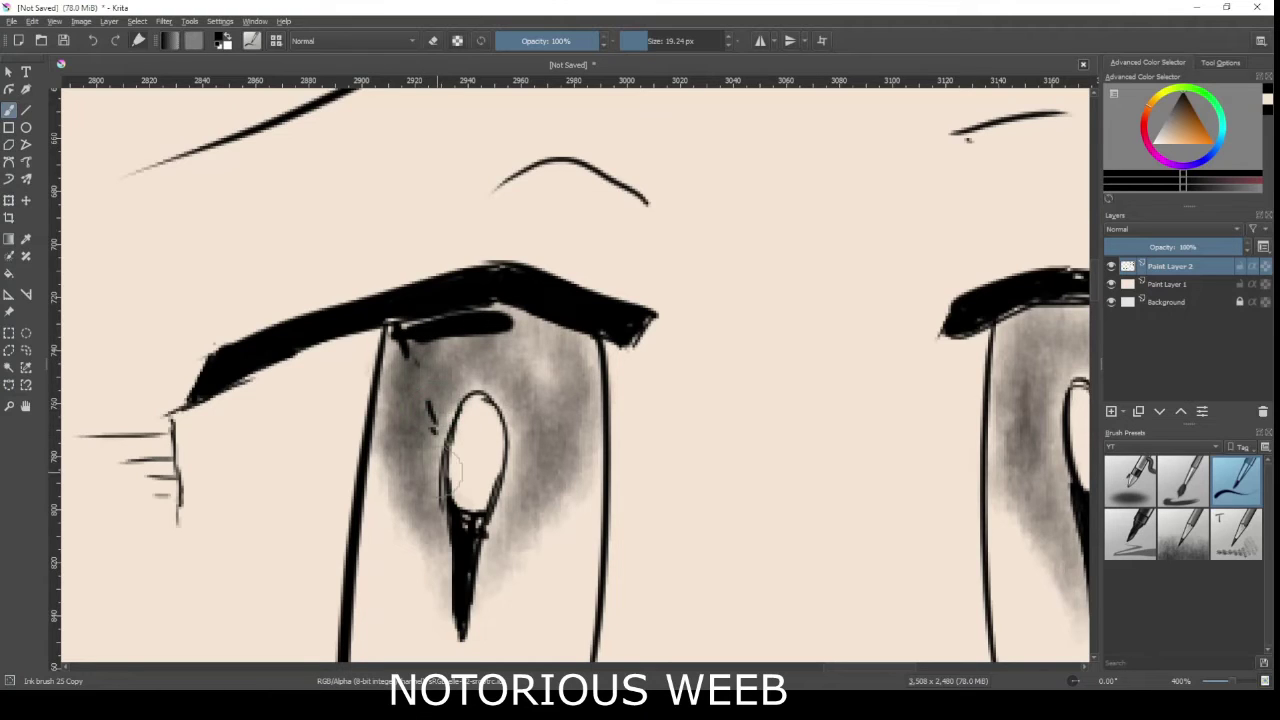
{"action": "mouse_move", "coordinate": [456, 510]}
{"action": "left_mouse_down"}
{"action": "mouse_move", "coordinate": [393, 349]}
{"action": "mouse_move", "coordinate": [403, 364]}
{"action": "mouse_move", "coordinate": [408, 350]}
{"action": "mouse_move", "coordinate": [438, 435]}
{"action": "mouse_move", "coordinate": [421, 350]}
{"action": "mouse_move", "coordinate": [440, 398]}
{"action": "mouse_move", "coordinate": [443, 343]}
{"action": "mouse_move", "coordinate": [452, 378]}
{"action": "mouse_move", "coordinate": [506, 317]}
{"action": "mouse_move", "coordinate": [585, 360]}
{"action": "left_mouse_up"}
{"action": "mouse_move", "coordinate": [488, 468]}
{"action": "left_mouse_down"}
{"action": "mouse_move", "coordinate": [558, 362]}
{"action": "mouse_move", "coordinate": [591, 351]}
{"action": "mouse_move", "coordinate": [546, 344]}
{"action": "mouse_move", "coordinate": [476, 377]}
{"action": "mouse_move", "coordinate": [505, 391]}
{"action": "mouse_move", "coordinate": [511, 457]}
{"action": "mouse_move", "coordinate": [507, 401]}
{"action": "mouse_move", "coordinate": [486, 389]}
{"action": "mouse_move", "coordinate": [557, 377]}
{"action": "left_mouse_up"}
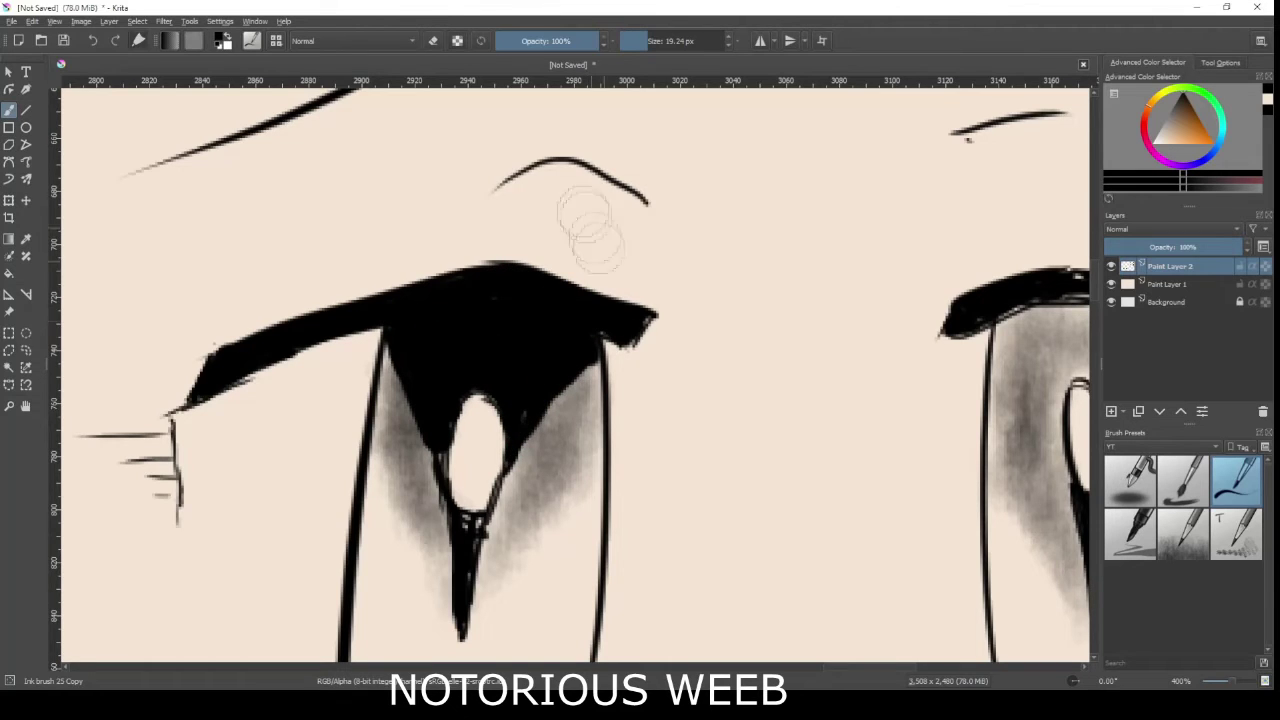
{"action": "mouse_move", "coordinate": [453, 574]}
{"action": "left_mouse_down"}
{"action": "mouse_move", "coordinate": [469, 518]}
{"action": "mouse_move", "coordinate": [466, 580]}
{"action": "mouse_move", "coordinate": [452, 543]}
{"action": "left_mouse_up"}
Fill a matching black wedge in the right eye from the lash band to the pupil, keeping the oval highlight open
{"action": "scroll", "coordinate": [452, 543], "scroll_direction": "down", "scroll_amount": 2}
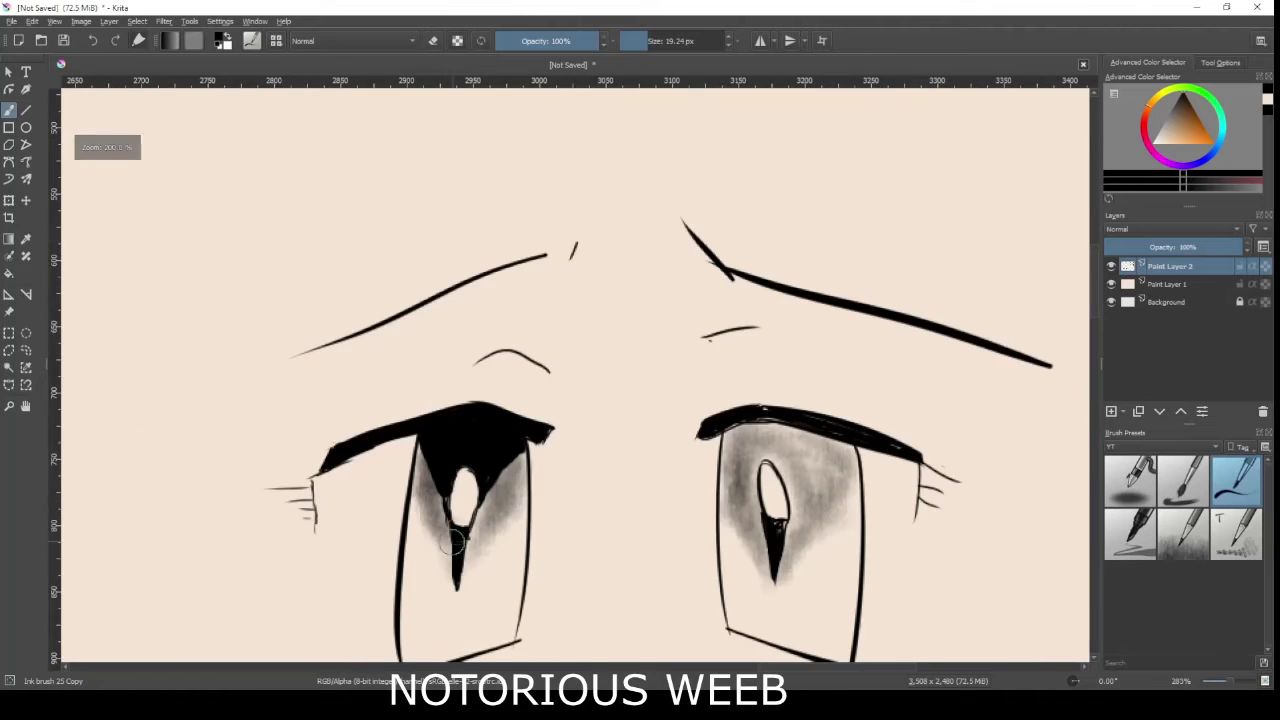
{"action": "left_click_drag", "start_coordinate": [741, 479], "coordinate": [410, 380]}
{"action": "scroll", "coordinate": [408, 378], "scroll_direction": "up", "scroll_amount": 1}
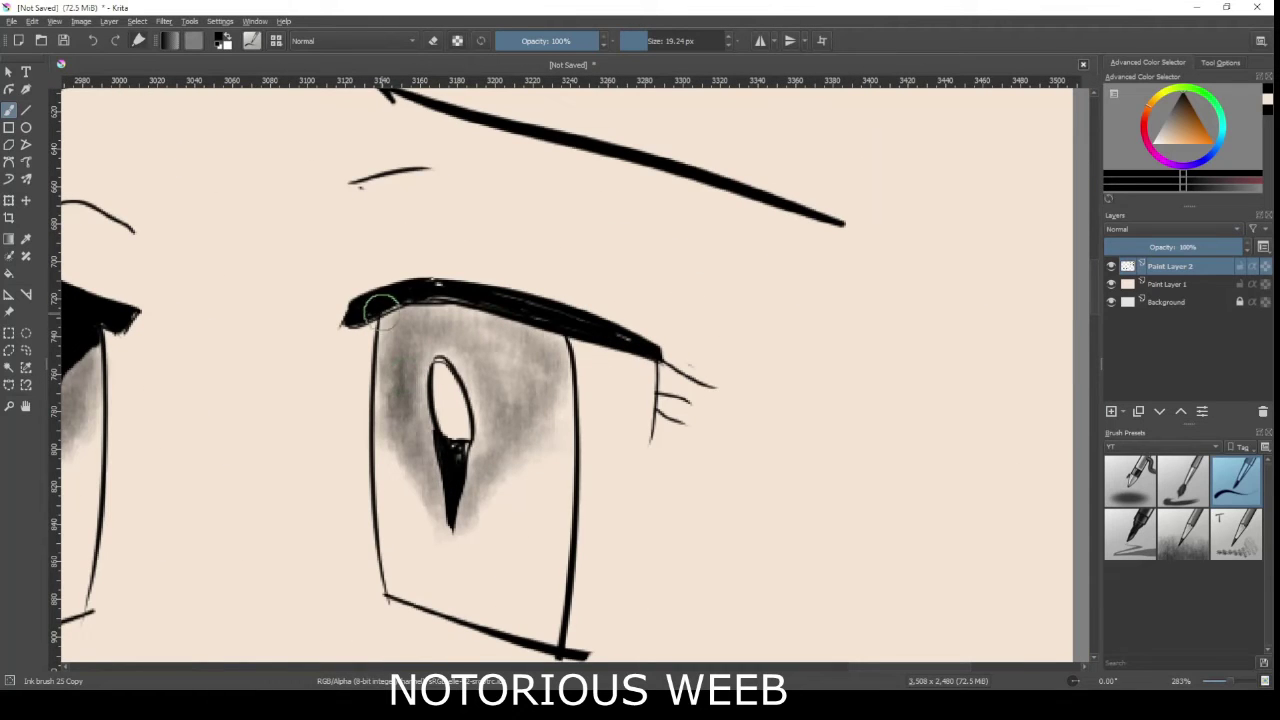
{"action": "mouse_move", "coordinate": [438, 420]}
{"action": "left_mouse_down"}
{"action": "mouse_move", "coordinate": [383, 316]}
{"action": "mouse_move", "coordinate": [444, 425]}
{"action": "mouse_move", "coordinate": [486, 403]}
{"action": "left_mouse_up"}
{"action": "key", "text": "ctrl+z"}
{"action": "mouse_move", "coordinate": [464, 455]}
{"action": "left_mouse_down"}
{"action": "mouse_move", "coordinate": [508, 424]}
{"action": "mouse_move", "coordinate": [534, 370]}
{"action": "left_mouse_up"}
{"action": "key", "text": "ctrl+z"}
{"action": "mouse_move", "coordinate": [487, 418]}
{"action": "left_mouse_down"}
{"action": "mouse_move", "coordinate": [560, 338]}
{"action": "mouse_move", "coordinate": [414, 312]}
{"action": "mouse_move", "coordinate": [523, 320]}
{"action": "mouse_move", "coordinate": [542, 334]}
{"action": "mouse_move", "coordinate": [506, 372]}
{"action": "mouse_move", "coordinate": [546, 340]}
{"action": "mouse_move", "coordinate": [489, 407]}
{"action": "mouse_move", "coordinate": [477, 387]}
{"action": "mouse_move", "coordinate": [458, 457]}
{"action": "mouse_move", "coordinate": [482, 408]}
{"action": "mouse_move", "coordinate": [450, 345]}
{"action": "mouse_move", "coordinate": [425, 363]}
{"action": "mouse_move", "coordinate": [433, 341]}
{"action": "mouse_move", "coordinate": [453, 336]}
{"action": "mouse_move", "coordinate": [481, 369]}
{"action": "mouse_move", "coordinate": [476, 344]}
{"action": "mouse_move", "coordinate": [498, 355]}
{"action": "mouse_move", "coordinate": [497, 400]}
{"action": "mouse_move", "coordinate": [467, 364]}
{"action": "mouse_move", "coordinate": [488, 402]}
{"action": "mouse_move", "coordinate": [478, 425]}
{"action": "mouse_move", "coordinate": [470, 380]}
{"action": "mouse_move", "coordinate": [410, 340]}
{"action": "left_mouse_up"}
{"action": "key", "text": "ctrl+z"}
{"action": "left_click_drag", "start_coordinate": [436, 298], "coordinate": [442, 299]}
{"action": "mouse_move", "coordinate": [414, 341]}
{"action": "left_mouse_down"}
{"action": "mouse_move", "coordinate": [422, 385]}
{"action": "mouse_move", "coordinate": [430, 342]}
{"action": "mouse_move", "coordinate": [434, 360]}
{"action": "left_mouse_up"}
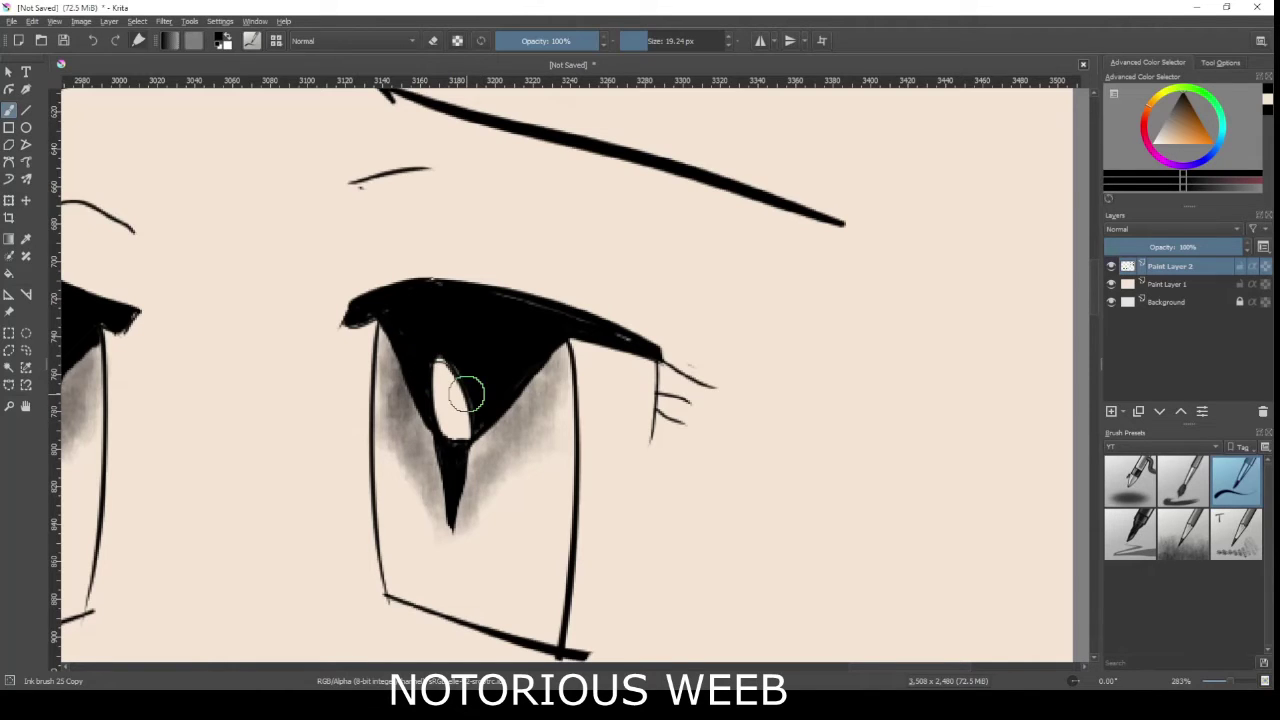
Reshape the oval highlights in both pupils with the eraser and clean up the black edges around them
{"action": "scroll", "coordinate": [465, 395], "scroll_direction": "down", "scroll_amount": 3}
{"action": "scroll", "coordinate": [466, 476], "scroll_direction": "up", "scroll_amount": 3}
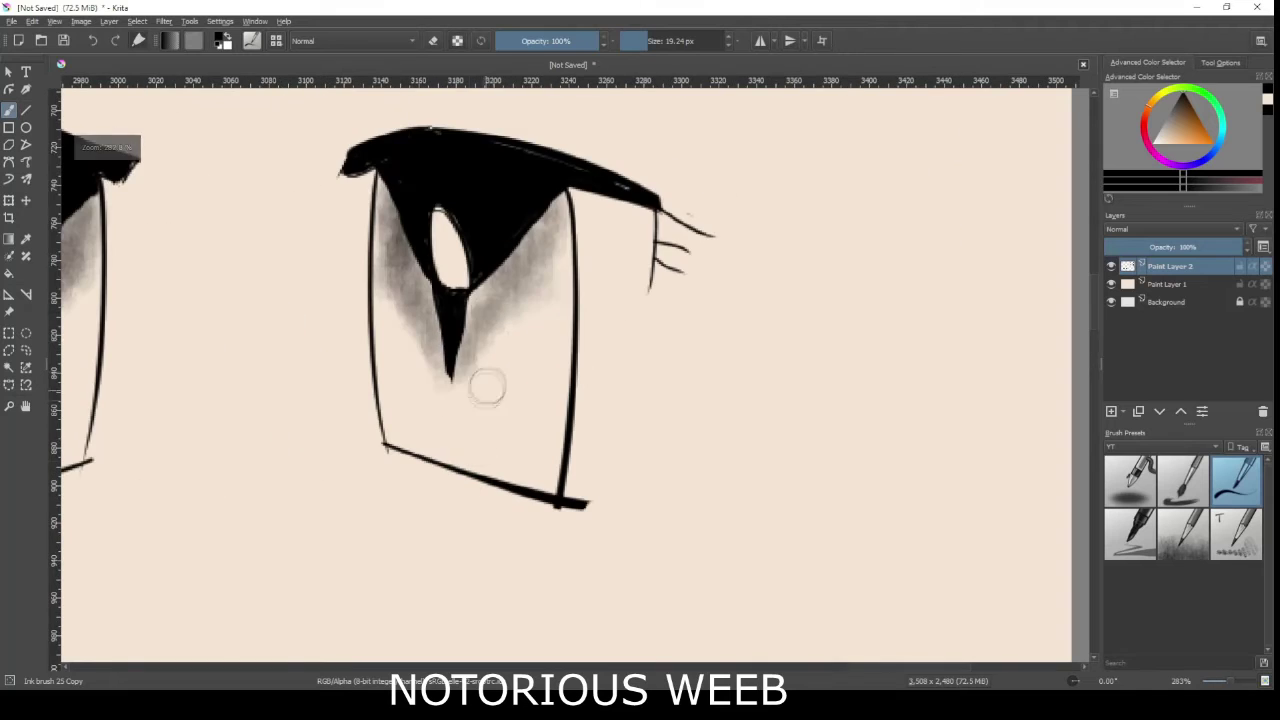
{"action": "mouse_move", "coordinate": [446, 226]}
{"action": "left_mouse_down"}
{"action": "mouse_move", "coordinate": [449, 280]}
{"action": "mouse_move", "coordinate": [438, 262]}
{"action": "mouse_move", "coordinate": [456, 232]}
{"action": "mouse_move", "coordinate": [450, 262]}
{"action": "mouse_move", "coordinate": [453, 246]}
{"action": "mouse_move", "coordinate": [663, 277]}
{"action": "mouse_move", "coordinate": [747, 271]}
{"action": "left_mouse_up"}
{"action": "key", "text": "e"}
{"action": "key", "text": "e"}
{"action": "mouse_move", "coordinate": [317, 266]}
{"action": "left_mouse_down"}
{"action": "mouse_move", "coordinate": [319, 278]}
{"action": "mouse_move", "coordinate": [331, 271]}
{"action": "mouse_move", "coordinate": [331, 251]}
{"action": "mouse_move", "coordinate": [317, 294]}
{"action": "left_mouse_up"}
{"action": "key", "text": "e"}
{"action": "mouse_move", "coordinate": [345, 243]}
{"action": "left_mouse_down"}
{"action": "mouse_move", "coordinate": [320, 207]}
{"action": "mouse_move", "coordinate": [335, 238]}
{"action": "mouse_move", "coordinate": [331, 315]}
{"action": "mouse_move", "coordinate": [348, 204]}
{"action": "mouse_move", "coordinate": [348, 255]}
{"action": "mouse_move", "coordinate": [318, 235]}
{"action": "mouse_move", "coordinate": [318, 264]}
{"action": "mouse_move", "coordinate": [314, 205]}
{"action": "mouse_move", "coordinate": [335, 230]}
{"action": "mouse_move", "coordinate": [328, 244]}
{"action": "mouse_move", "coordinate": [321, 200]}
{"action": "mouse_move", "coordinate": [318, 240]}
{"action": "mouse_move", "coordinate": [320, 210]}
{"action": "mouse_move", "coordinate": [328, 242]}
{"action": "left_mouse_up"}
{"action": "key", "text": "e"}
{"action": "key", "text": "e"}
{"action": "key", "text": "ctrl+z"}
{"action": "key", "text": "ctrl+z"}
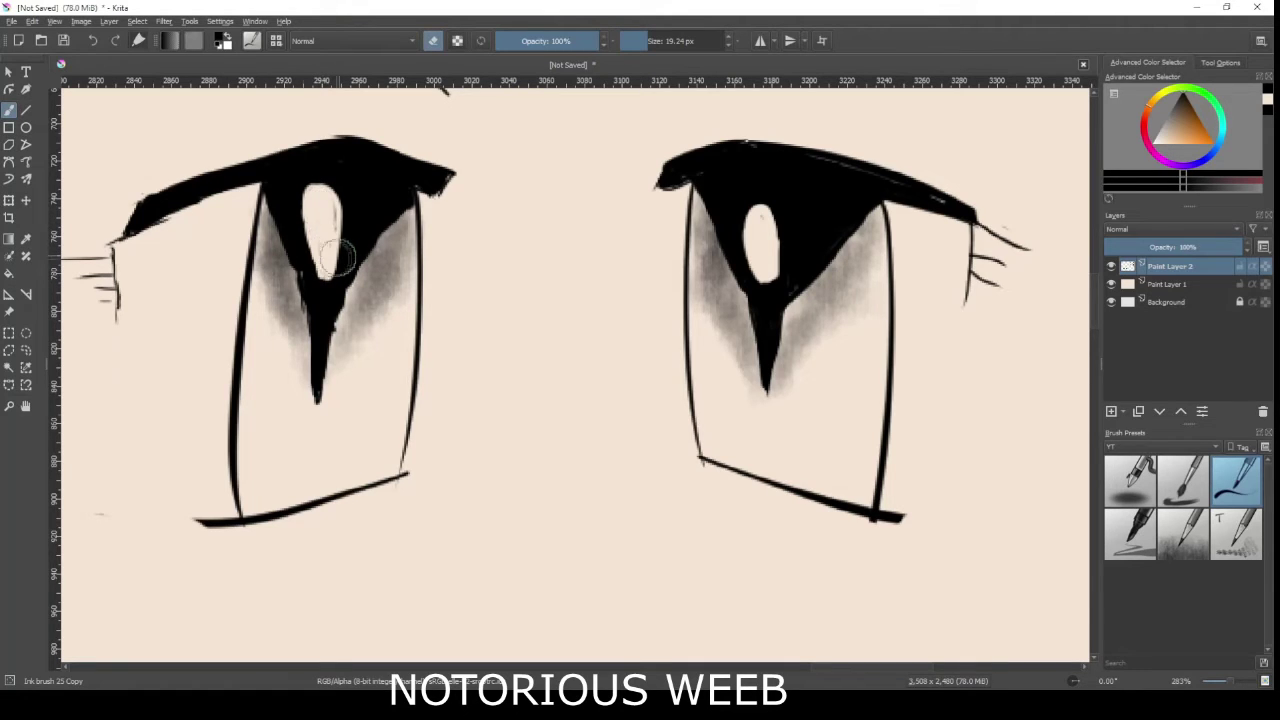
Draw nearly flat upper lid lines with short creases above them for a new pair beside the sad eyes, using a 15.63 px brush
{"action": "scroll", "coordinate": [292, 230], "scroll_direction": "down", "scroll_amount": 4}
{"action": "left_click_drag", "start_coordinate": [302, 287], "coordinate": [600, 445]}
{"action": "scroll", "coordinate": [650, 390], "scroll_direction": "down", "scroll_amount": 1}
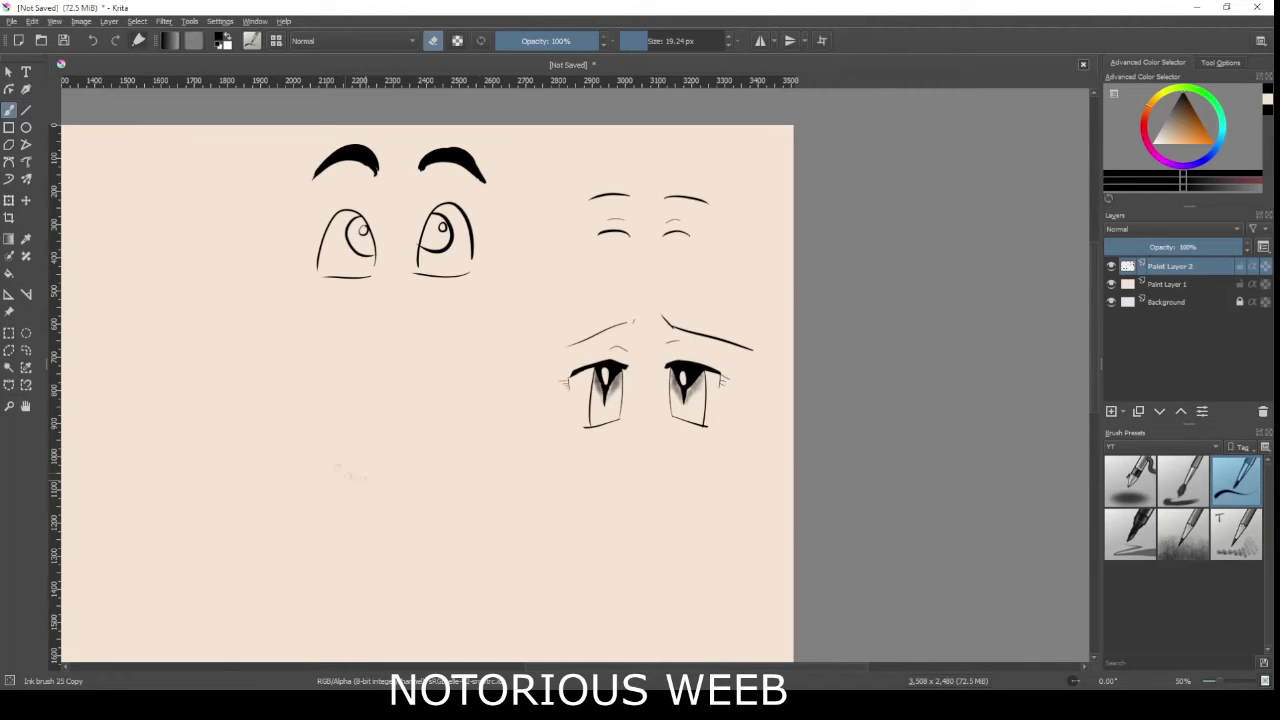
{"action": "left_click_drag", "start_coordinate": [636, 40], "coordinate": [640, 46]}
{"action": "key", "text": "e"}
{"action": "left_click_drag", "start_coordinate": [250, 428], "coordinate": [318, 428]}
{"action": "left_click_drag", "start_coordinate": [234, 423], "coordinate": [498, 428]}
{"action": "key", "text": "ctrl+z"}
{"action": "left_click_drag", "start_coordinate": [369, 423], "coordinate": [466, 419]}
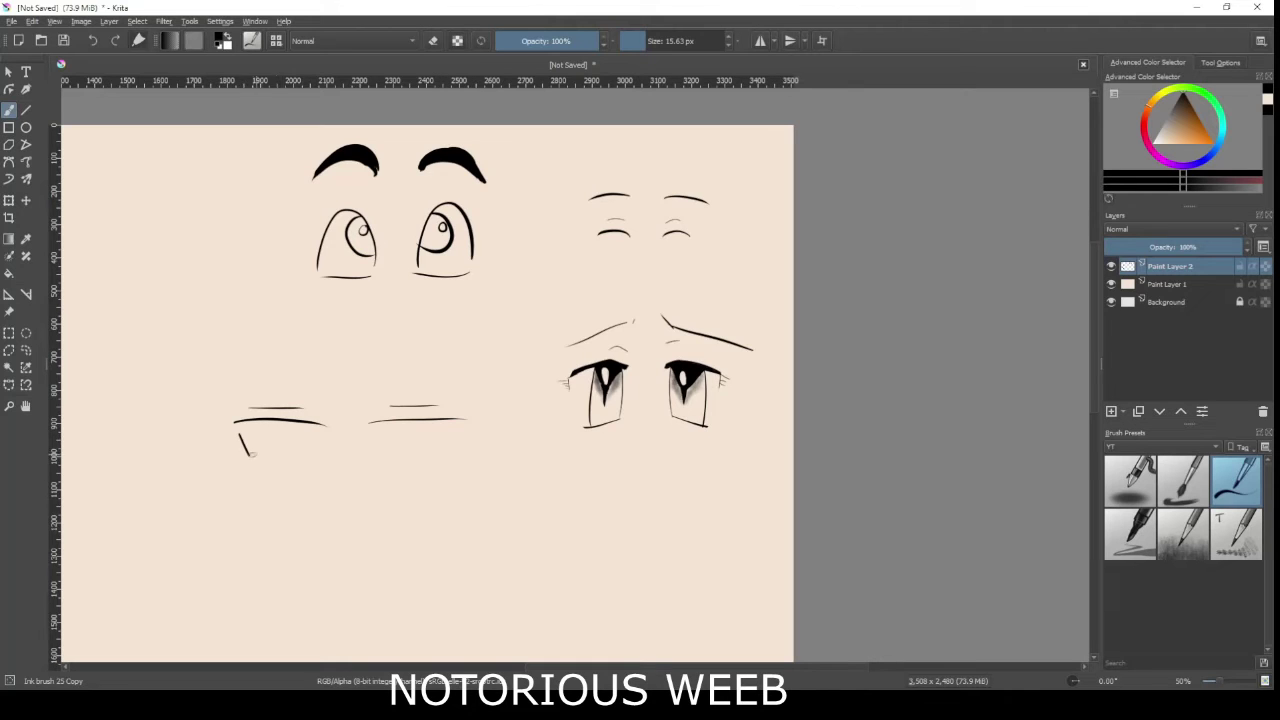
Add angular lower lid outlines and half-circle irises hanging from the flat upper lids of the new pair
{"action": "mouse_move", "coordinate": [249, 453]}
{"action": "left_mouse_down"}
{"action": "mouse_move", "coordinate": [330, 462]}
{"action": "mouse_move", "coordinate": [312, 449]}
{"action": "mouse_move", "coordinate": [337, 432]}
{"action": "mouse_move", "coordinate": [388, 452]}
{"action": "left_mouse_up"}
{"action": "mouse_move", "coordinate": [387, 450]}
{"action": "left_mouse_down"}
{"action": "mouse_move", "coordinate": [507, 470]}
{"action": "mouse_move", "coordinate": [392, 451]}
{"action": "mouse_move", "coordinate": [452, 445]}
{"action": "left_mouse_up"}
{"action": "key", "text": "ctrl+z"}
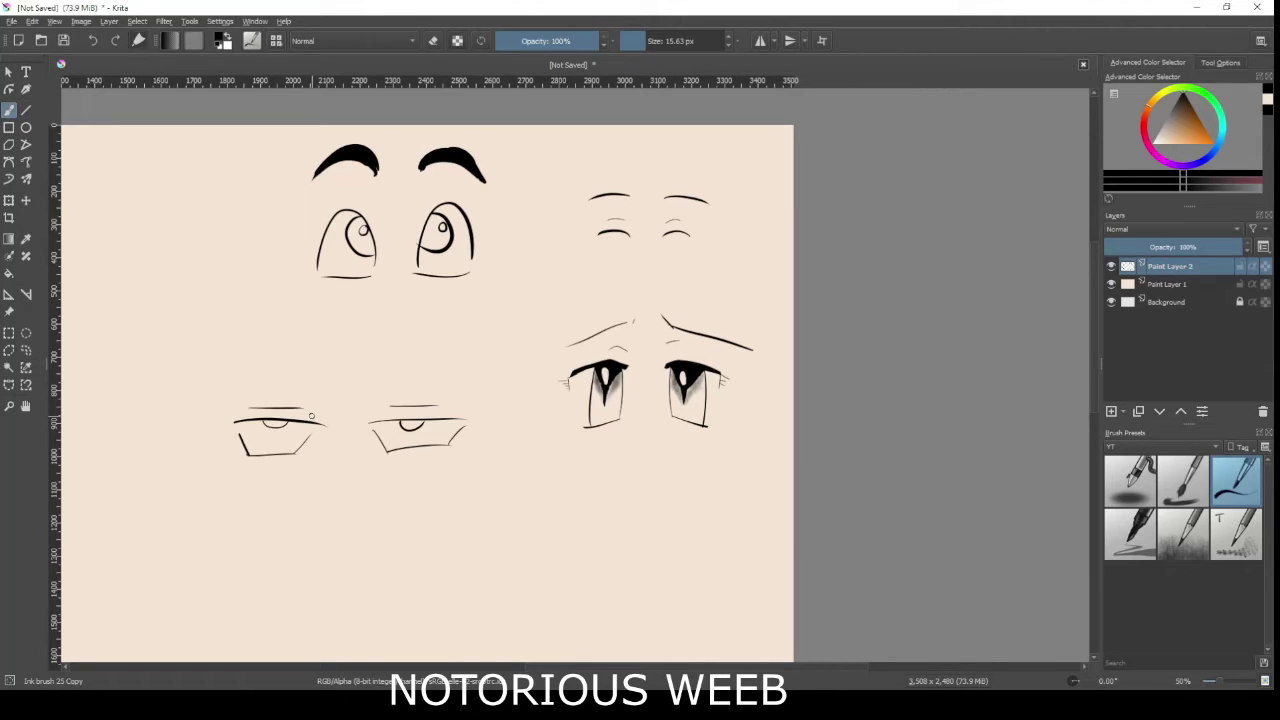
{"action": "key", "text": "e"}
{"action": "key", "text": "e"}
Paint a thick, arched black eyebrow above each half-closed eye with a 41.48 px brush
{"action": "left_click_drag", "start_coordinate": [655, 40], "coordinate": [700, 40]}
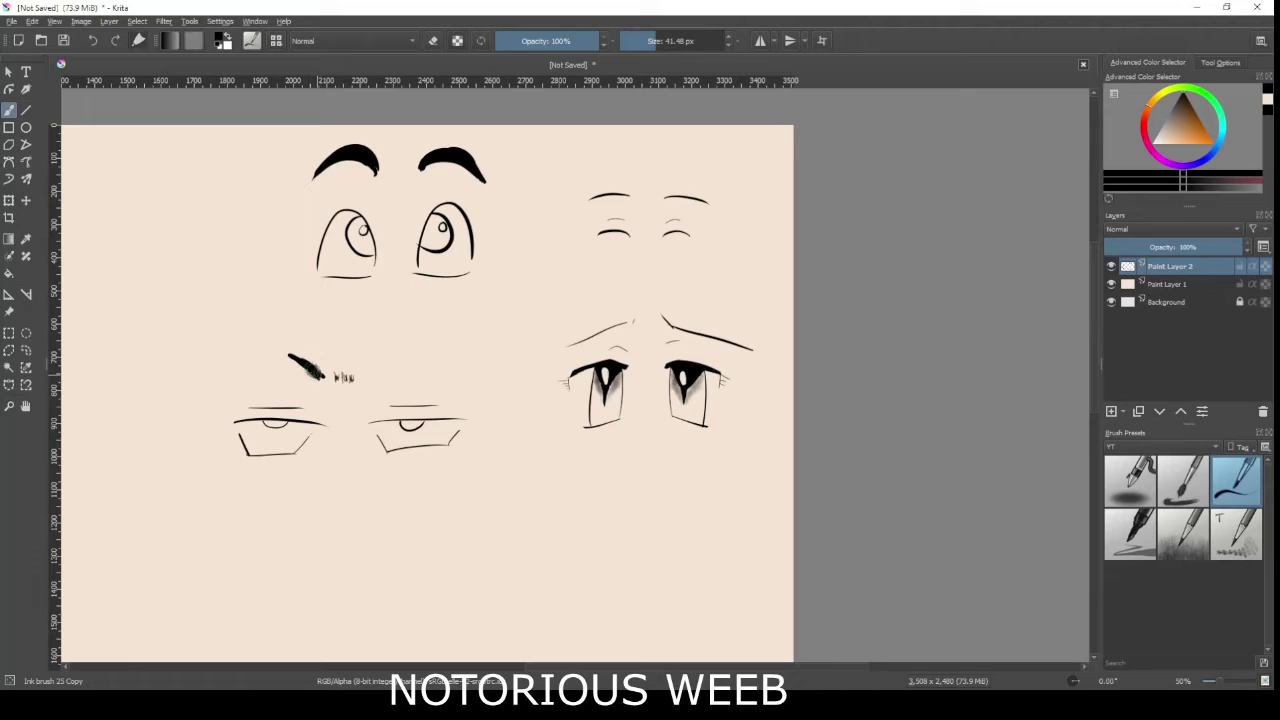
{"action": "left_click_drag", "start_coordinate": [214, 371], "coordinate": [290, 352]}
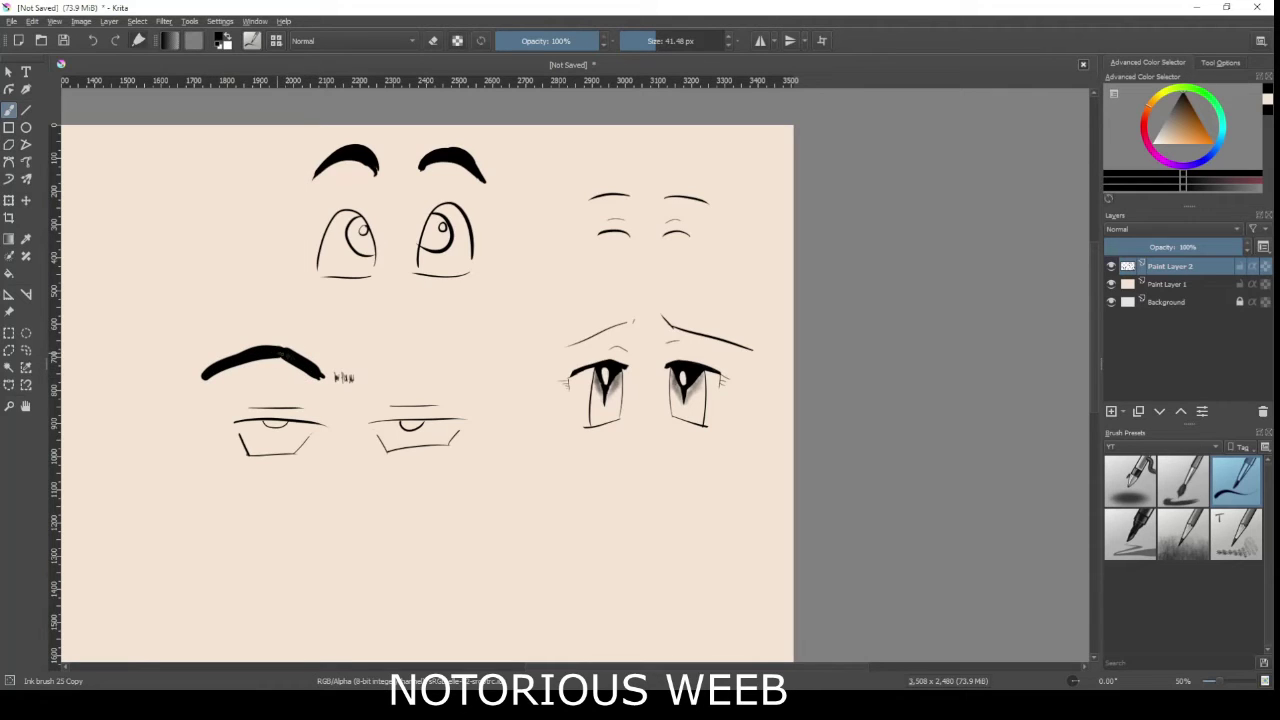
{"action": "mouse_move", "coordinate": [380, 370]}
{"action": "left_mouse_down"}
{"action": "mouse_move", "coordinate": [453, 344]}
{"action": "mouse_move", "coordinate": [476, 376]}
{"action": "left_mouse_up"}
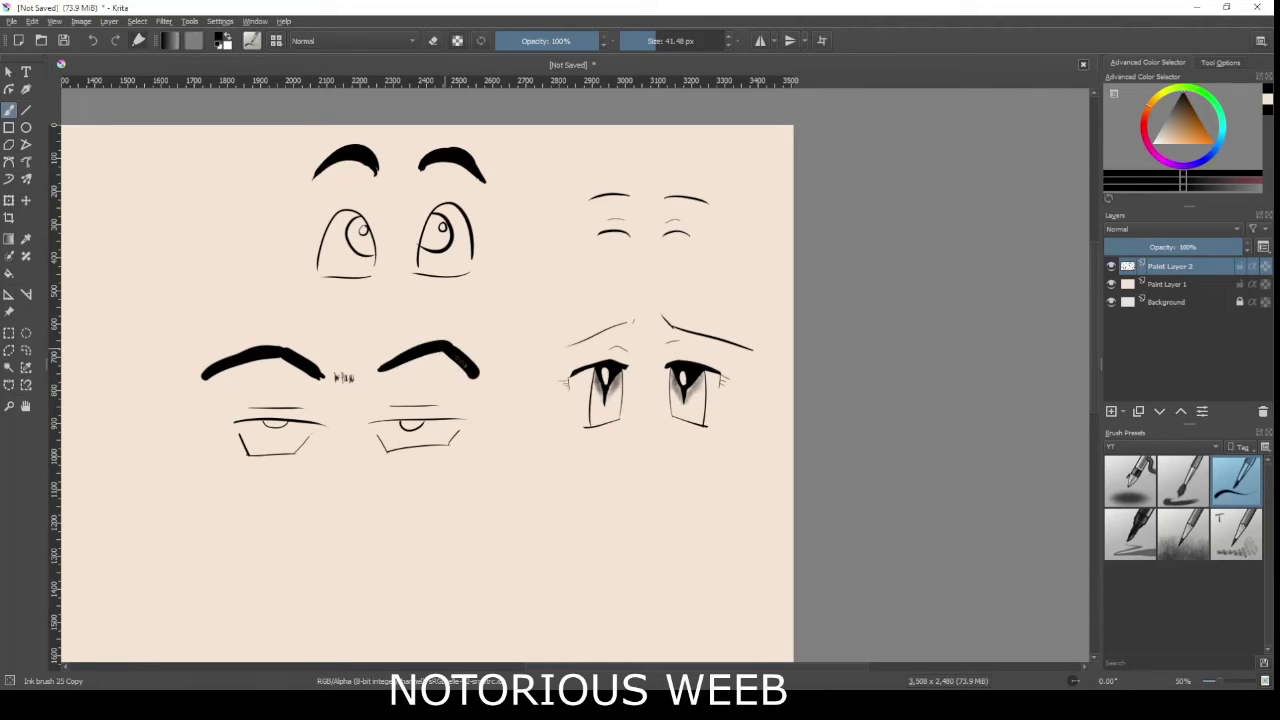
{"action": "left_click_drag", "start_coordinate": [290, 357], "coordinate": [269, 353]}
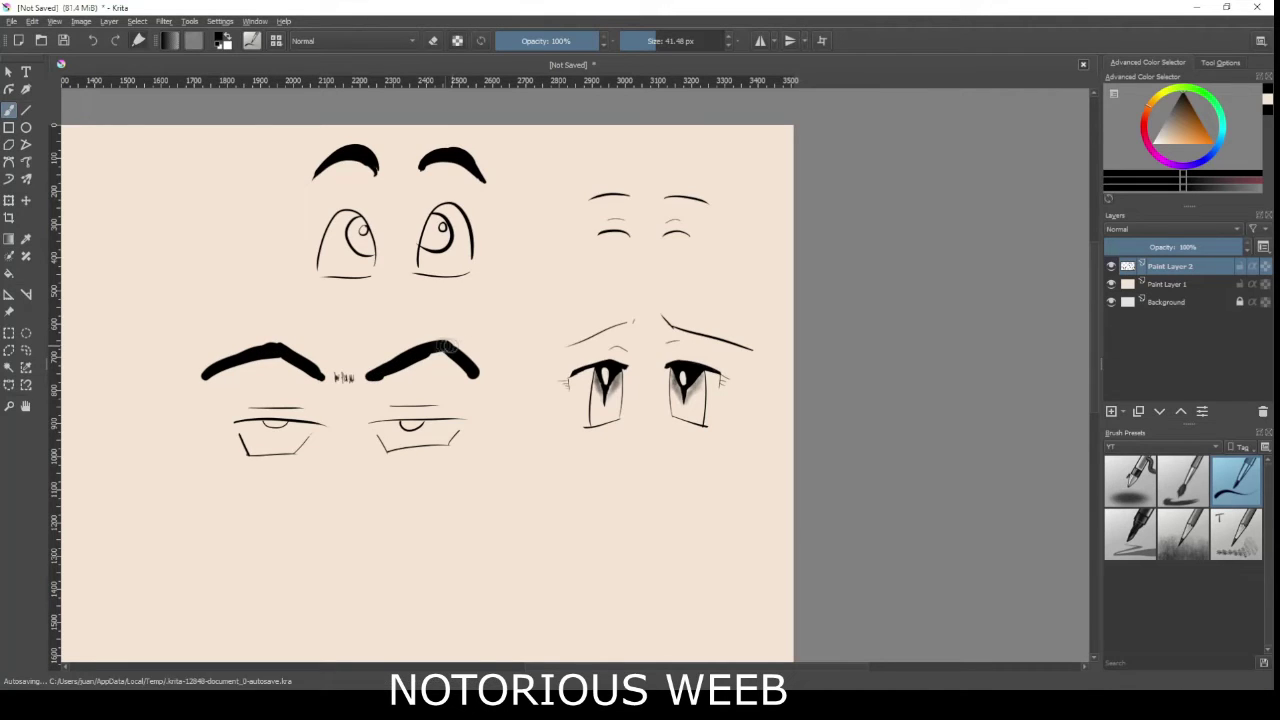
Add fine hair strokes at the eyebrows' outer ends with a 14.46 px brush and fill the half-circle irises black
{"action": "key", "text": "e"}
{"action": "key", "text": "e"}
{"action": "key", "text": "bracketleft"}
{"action": "key", "text": "bracketleft"}
{"action": "key", "text": "bracketleft"}
{"action": "key", "text": "bracketleft"}
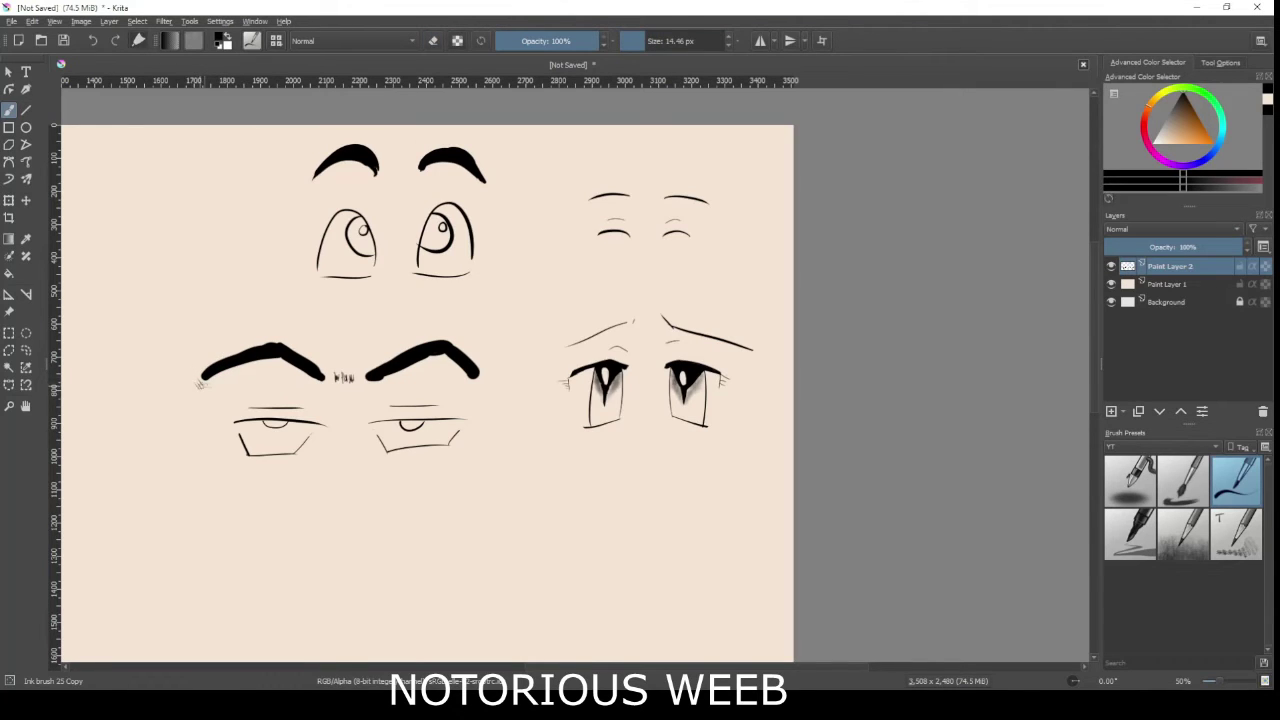
{"action": "left_click_drag", "start_coordinate": [482, 382], "coordinate": [492, 382]}
{"action": "left_click", "coordinate": [271, 422]}
{"action": "key", "text": "e"}
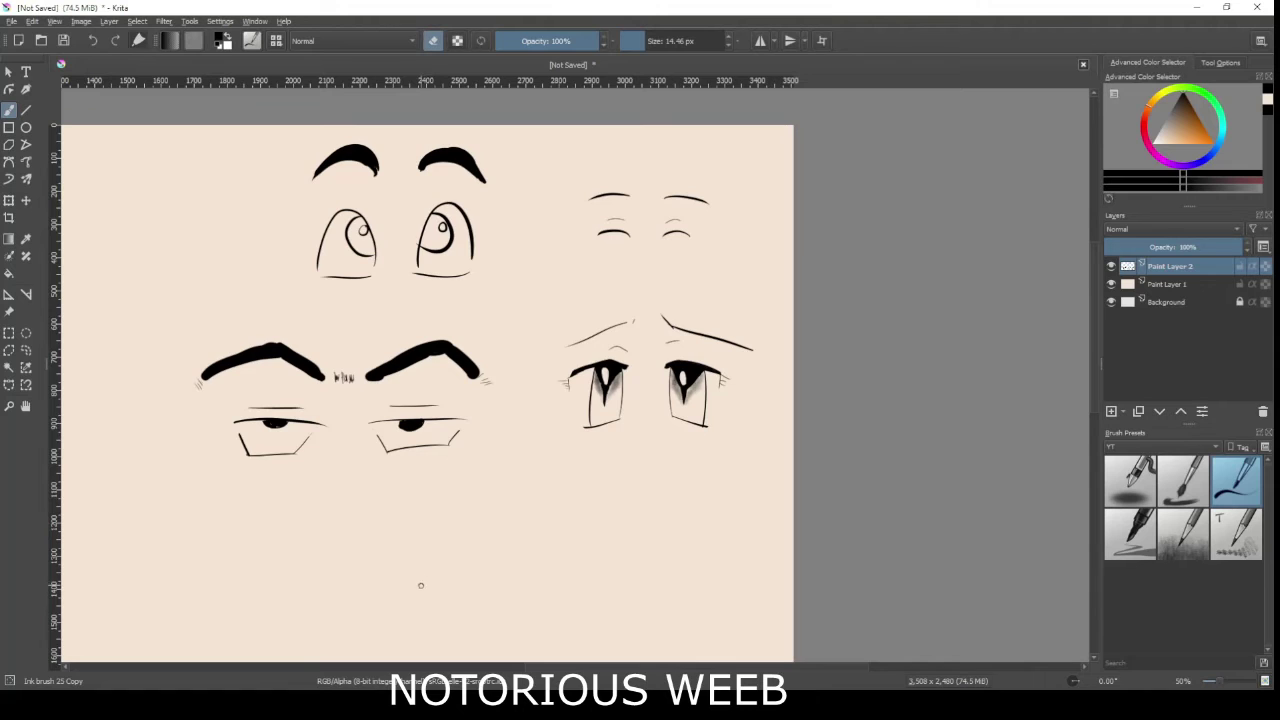
Draw two small oval irises for another pair in the empty area below, plus short frown marks above and between them
{"action": "left_click_drag", "start_coordinate": [552, 463], "coordinate": [523, 403]}
{"action": "key", "text": "e"}
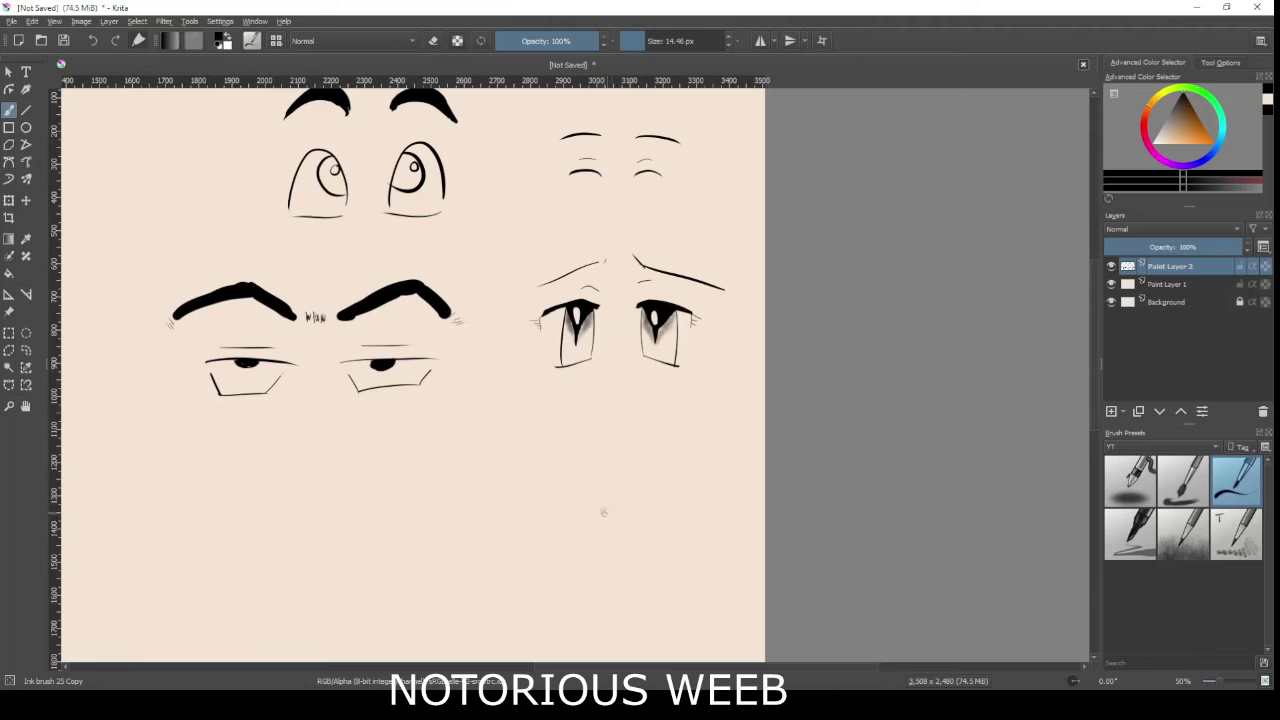
{"action": "mouse_move", "coordinate": [577, 520]}
{"action": "left_mouse_down"}
{"action": "mouse_move", "coordinate": [586, 546]}
{"action": "mouse_move", "coordinate": [598, 536]}
{"action": "mouse_move", "coordinate": [578, 531]}
{"action": "left_mouse_up"}
{"action": "key", "text": "ctrl+z"}
{"action": "key", "text": "ctrl+z"}
{"action": "left_click_drag", "start_coordinate": [450, 545], "coordinate": [452, 548]}
{"action": "left_click_drag", "start_coordinate": [545, 467], "coordinate": [542, 480]}
Draw an arched upper lid line over each oval iris and short lower lid curves beneath them
{"action": "mouse_move", "coordinate": [563, 530]}
{"action": "left_mouse_down"}
{"action": "mouse_move", "coordinate": [574, 512]}
{"action": "mouse_move", "coordinate": [604, 518]}
{"action": "left_mouse_up"}
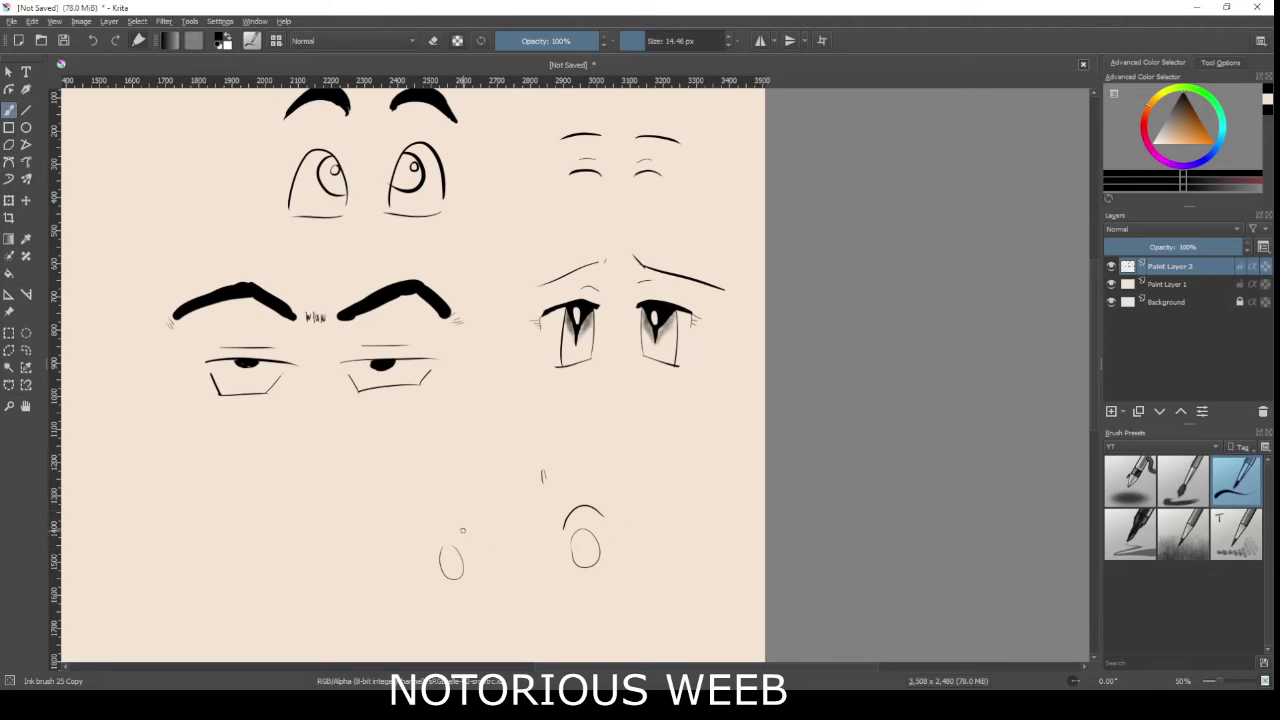
{"action": "left_click_drag", "start_coordinate": [416, 535], "coordinate": [462, 523]}
{"action": "left_click_drag", "start_coordinate": [586, 580], "coordinate": [604, 572]}
{"action": "left_click_drag", "start_coordinate": [469, 587], "coordinate": [446, 596]}
Paint thick arched eyebrows over the wide-open eyes with a 43.83 px brush and add fine hair strokes at their ends
{"action": "left_click_drag", "start_coordinate": [637, 40], "coordinate": [697, 40]}
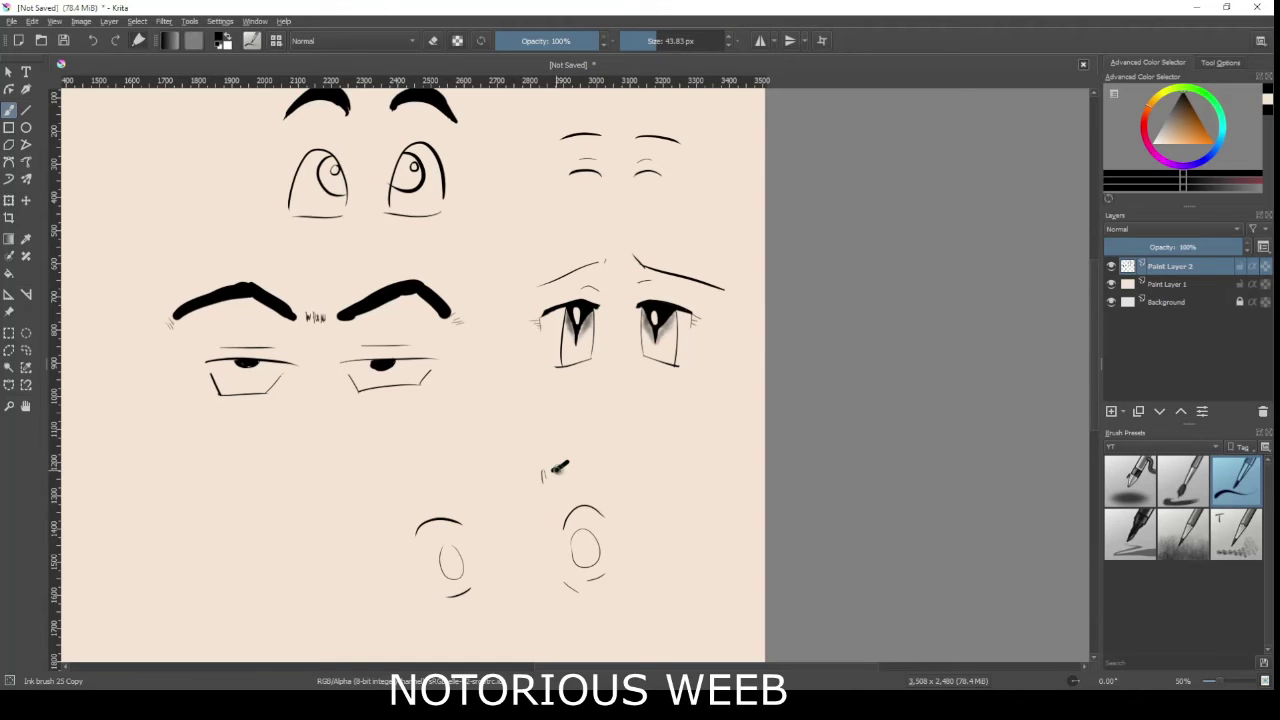
{"action": "mouse_move", "coordinate": [548, 472]}
{"action": "left_mouse_down"}
{"action": "mouse_move", "coordinate": [604, 438]}
{"action": "mouse_move", "coordinate": [636, 480]}
{"action": "left_mouse_up"}
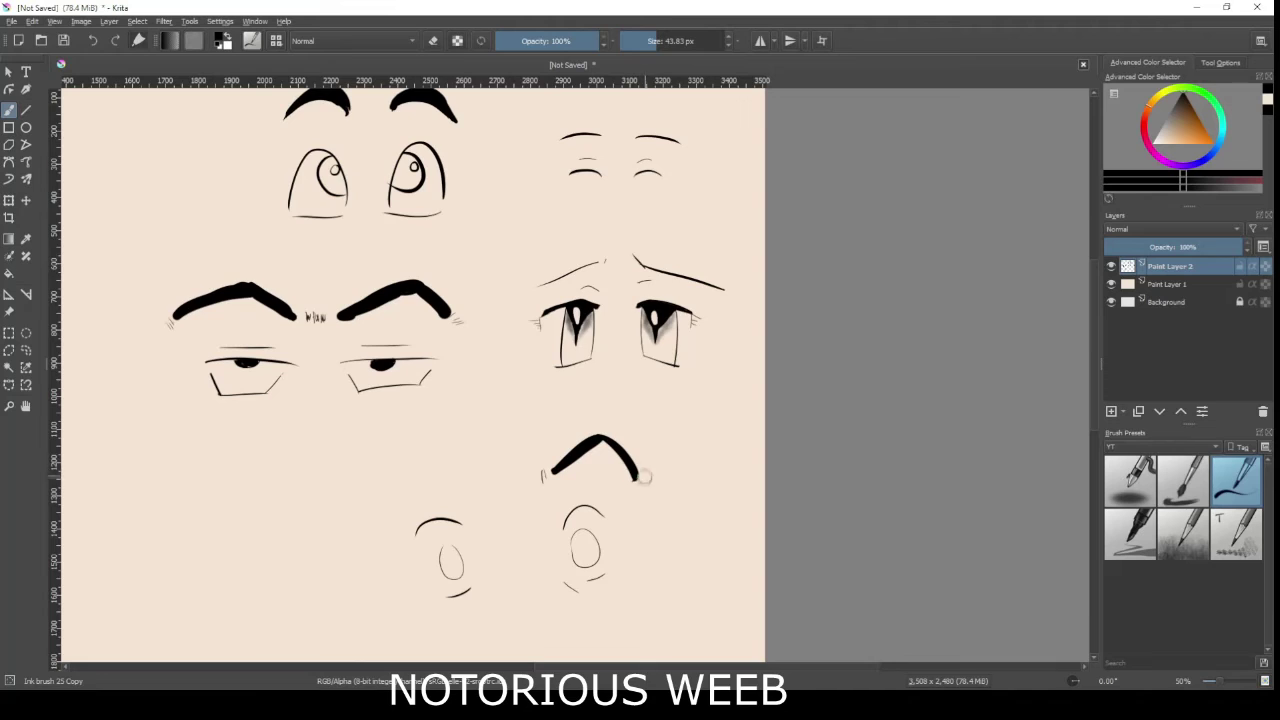
{"action": "left_click_drag", "start_coordinate": [377, 513], "coordinate": [466, 488]}
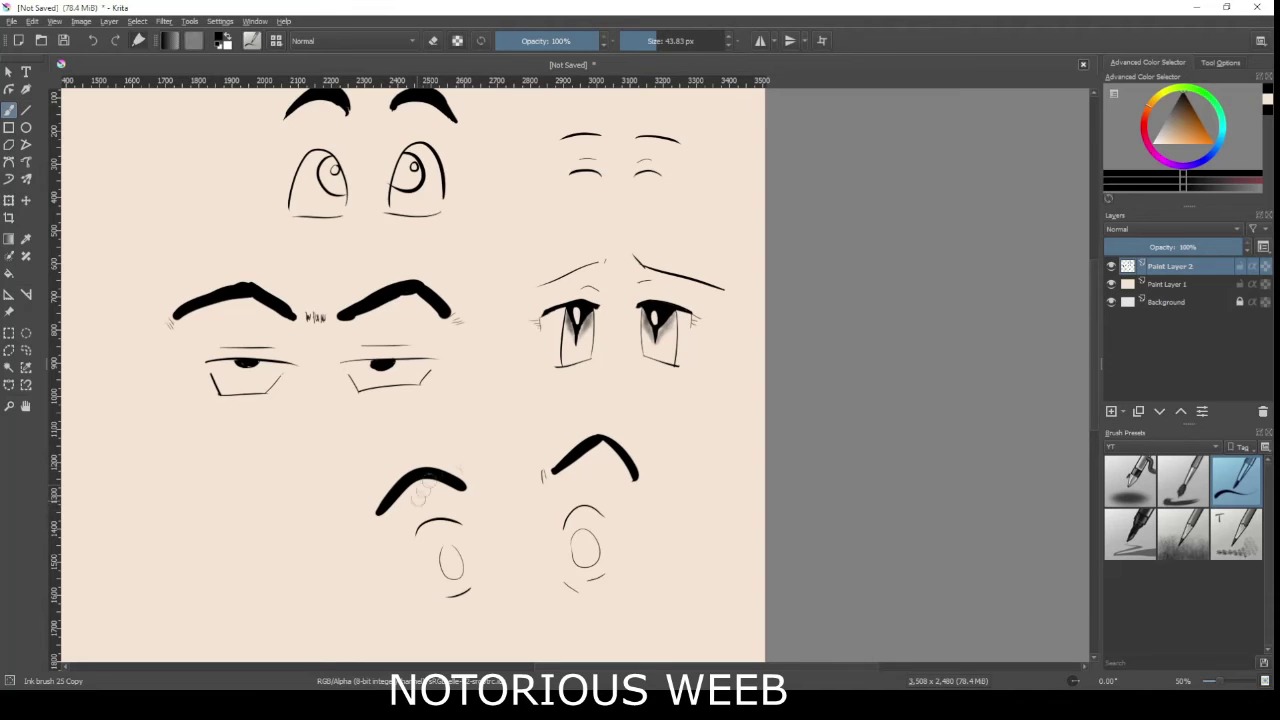
{"action": "left_click", "coordinate": [640, 42]}
{"action": "left_click_drag", "start_coordinate": [468, 485], "coordinate": [468, 493]}
{"action": "left_click_drag", "start_coordinate": [642, 475], "coordinate": [639, 491]}
Fill both oval irises of the wide-open eyes solid black with a 29.14 px brush
{"action": "key", "text": "bracketright"}
{"action": "key", "text": "bracketright"}
{"action": "key", "text": "bracketright"}
{"action": "key", "text": "bracketright"}
{"action": "key", "text": "bracketright"}
{"action": "mouse_move", "coordinate": [578, 542]}
{"action": "left_mouse_down"}
{"action": "mouse_move", "coordinate": [594, 560]}
{"action": "mouse_move", "coordinate": [588, 546]}
{"action": "mouse_move", "coordinate": [580, 560]}
{"action": "mouse_move", "coordinate": [578, 540]}
{"action": "left_mouse_up"}
{"action": "mouse_move", "coordinate": [447, 570]}
{"action": "left_mouse_down"}
{"action": "mouse_move", "coordinate": [446, 556]}
{"action": "mouse_move", "coordinate": [460, 574]}
{"action": "left_mouse_up"}
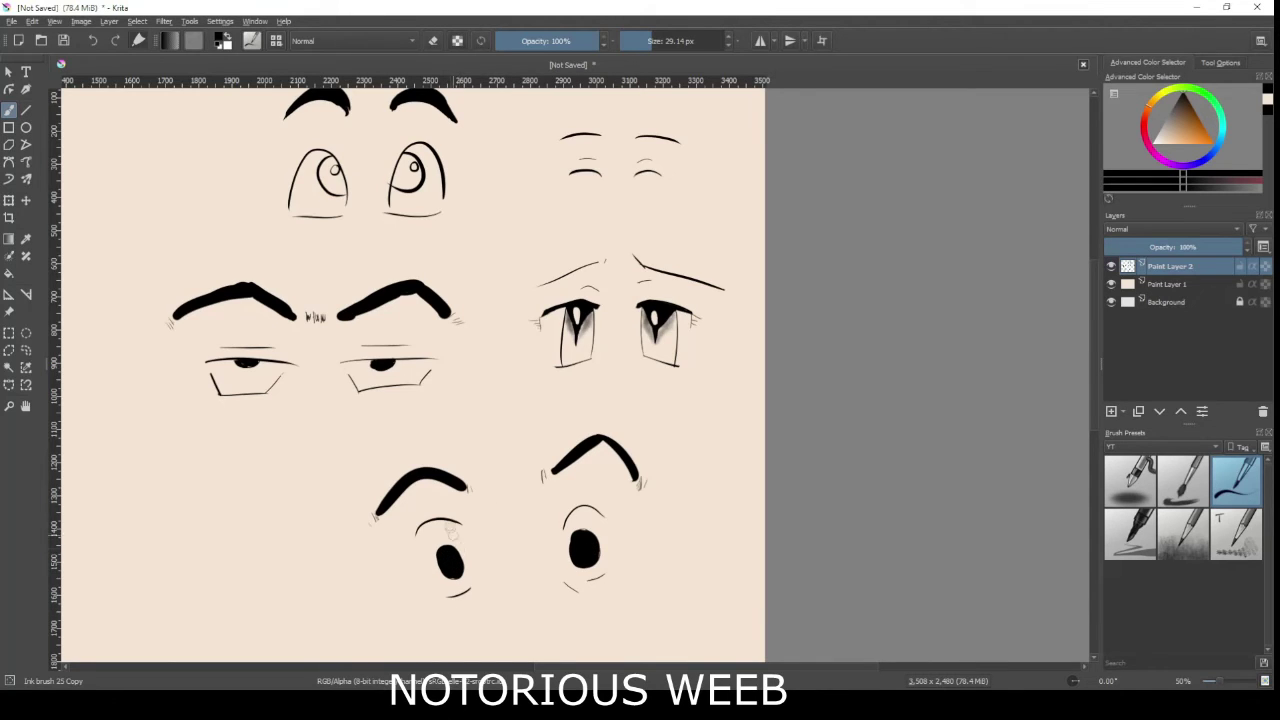
Erase a small highlight in each black oval and set the brush size to 12.29 px for painting
{"action": "key", "text": "e"}
{"action": "left_click", "coordinate": [450, 557]}
{"action": "left_click_drag", "start_coordinate": [424, 471], "coordinate": [596, 427]}
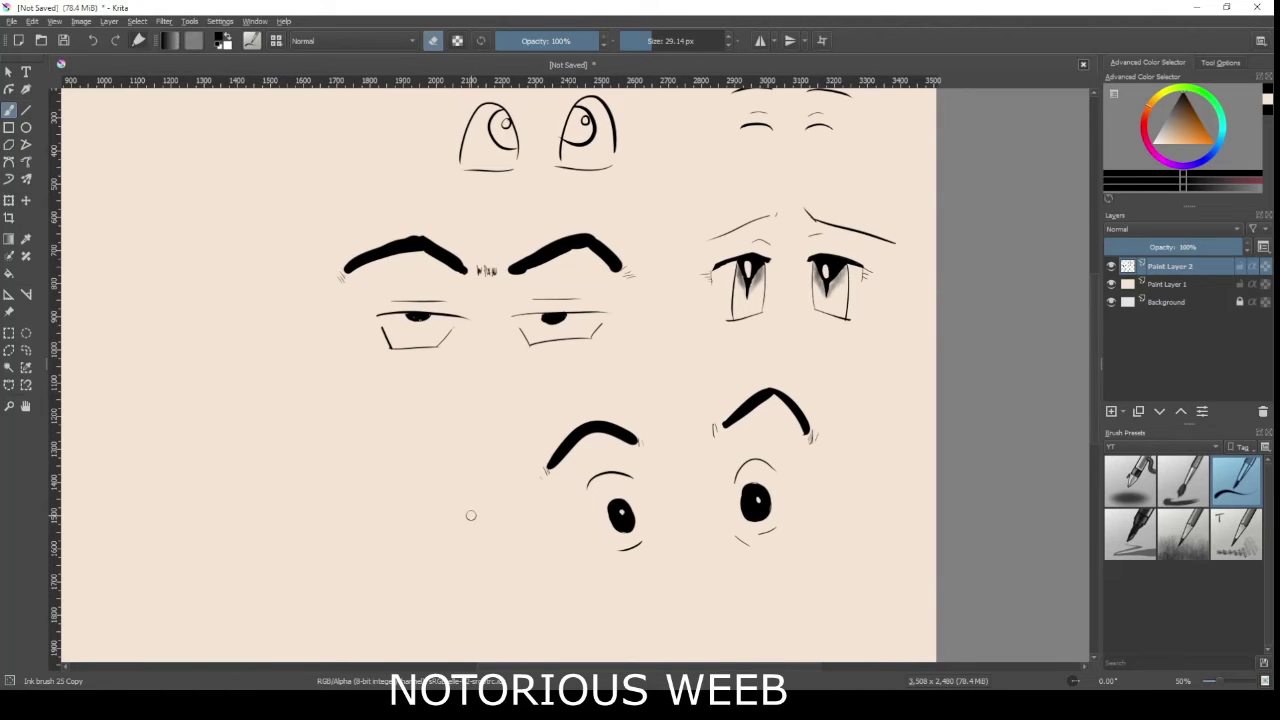
{"action": "left_click", "coordinate": [643, 44]}
{"action": "key", "text": "e"}
{"action": "mouse_move", "coordinate": [244, 447]}
{"action": "left_mouse_down"}
{"action": "mouse_move", "coordinate": [328, 454]}
{"action": "mouse_move", "coordinate": [365, 490]}
{"action": "left_mouse_up"}
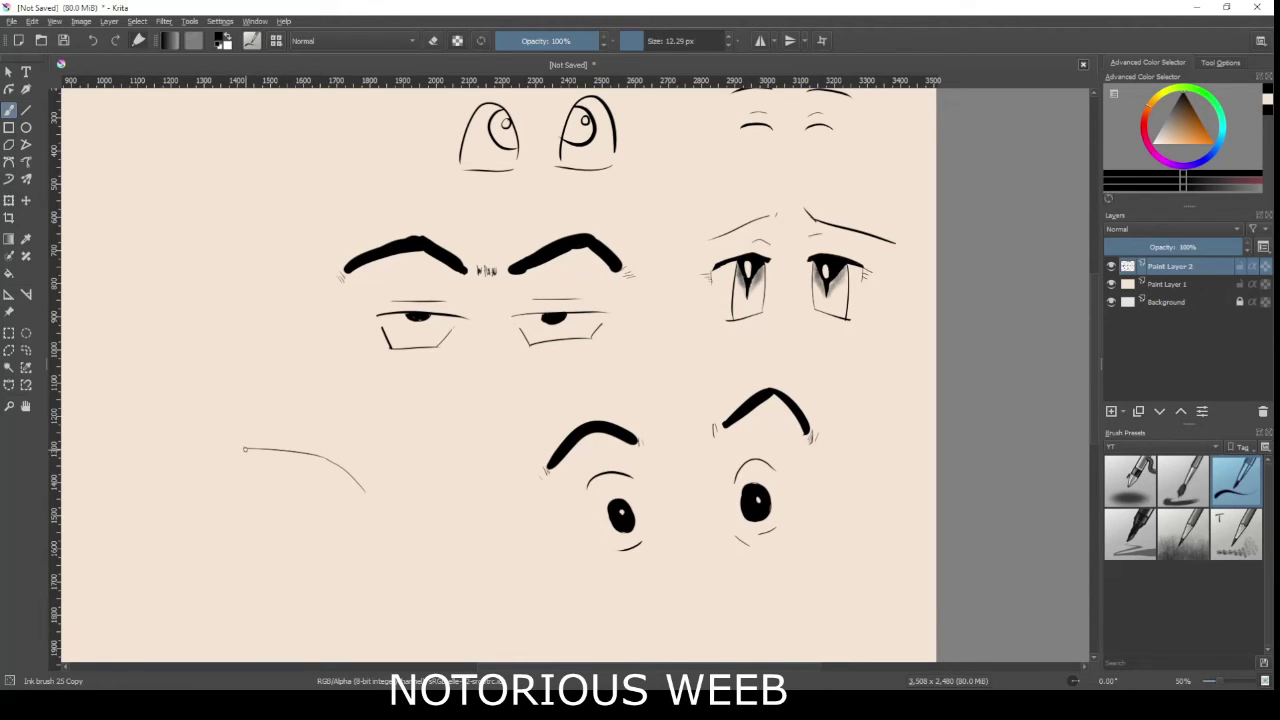
{"action": "left_click_drag", "start_coordinate": [244, 448], "coordinate": [369, 498]}
{"action": "key", "text": "ctrl+z"}
{"action": "key", "text": "ctrl+z"}
Sketch the outline of an angular, steeply slanted right eyebrow for an angry pair in the empty area beside the wide-open eyes
{"action": "mouse_move", "coordinate": [369, 507]}
{"action": "left_mouse_down"}
{"action": "mouse_move", "coordinate": [391, 467]}
{"action": "mouse_move", "coordinate": [445, 454]}
{"action": "left_mouse_up"}
{"action": "key", "text": "ctrl+z"}
{"action": "left_click_drag", "start_coordinate": [369, 507], "coordinate": [478, 448]}
{"action": "left_click_drag", "start_coordinate": [390, 466], "coordinate": [482, 445]}
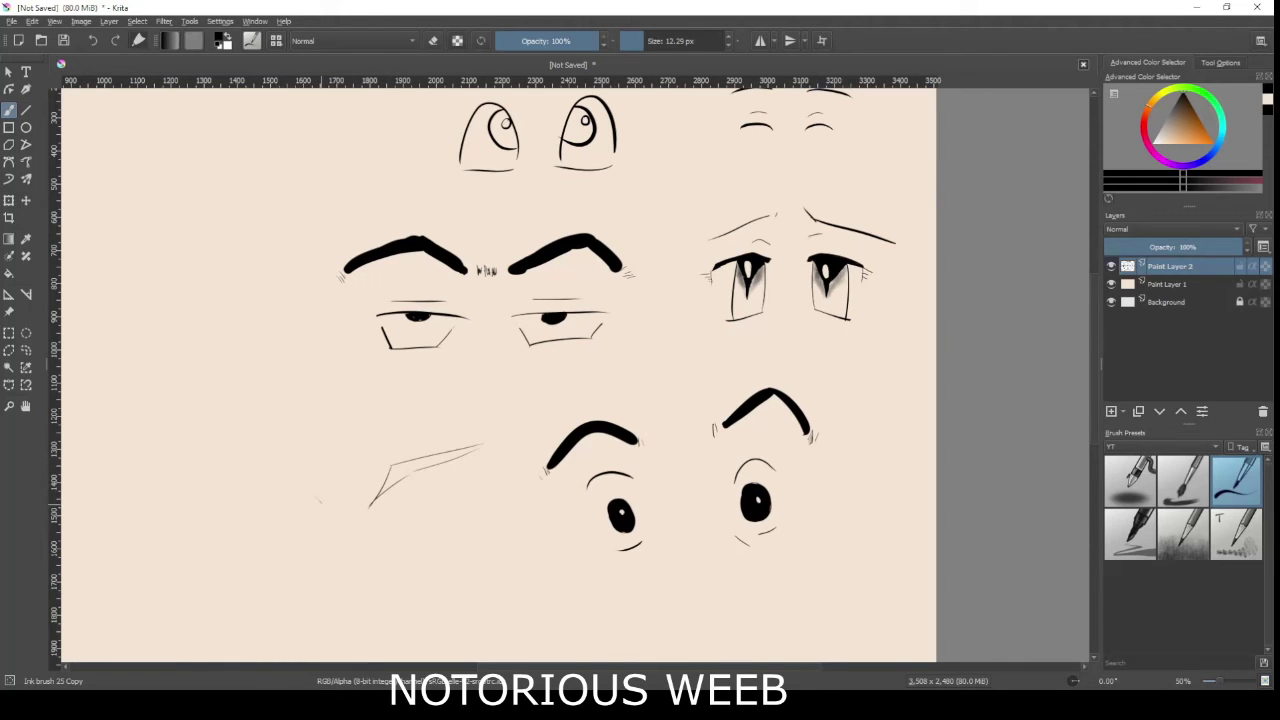
Sketch the matching left eyebrow outline, slanting down toward the centre of the angry pair
{"action": "mouse_move", "coordinate": [296, 486]}
{"action": "left_mouse_down"}
{"action": "mouse_move", "coordinate": [180, 449]}
{"action": "mouse_move", "coordinate": [252, 470]}
{"action": "left_mouse_up"}
{"action": "left_click_drag", "start_coordinate": [182, 450], "coordinate": [271, 486]}
{"action": "left_click_drag", "start_coordinate": [184, 451], "coordinate": [264, 484]}
{"action": "key", "text": "ctrl+z"}
{"action": "mouse_move", "coordinate": [186, 451]}
{"action": "left_mouse_down"}
{"action": "mouse_move", "coordinate": [294, 488]}
{"action": "mouse_move", "coordinate": [295, 500]}
{"action": "left_mouse_up"}
{"action": "left_click_drag", "start_coordinate": [265, 484], "coordinate": [325, 511]}
{"action": "key", "text": "e"}
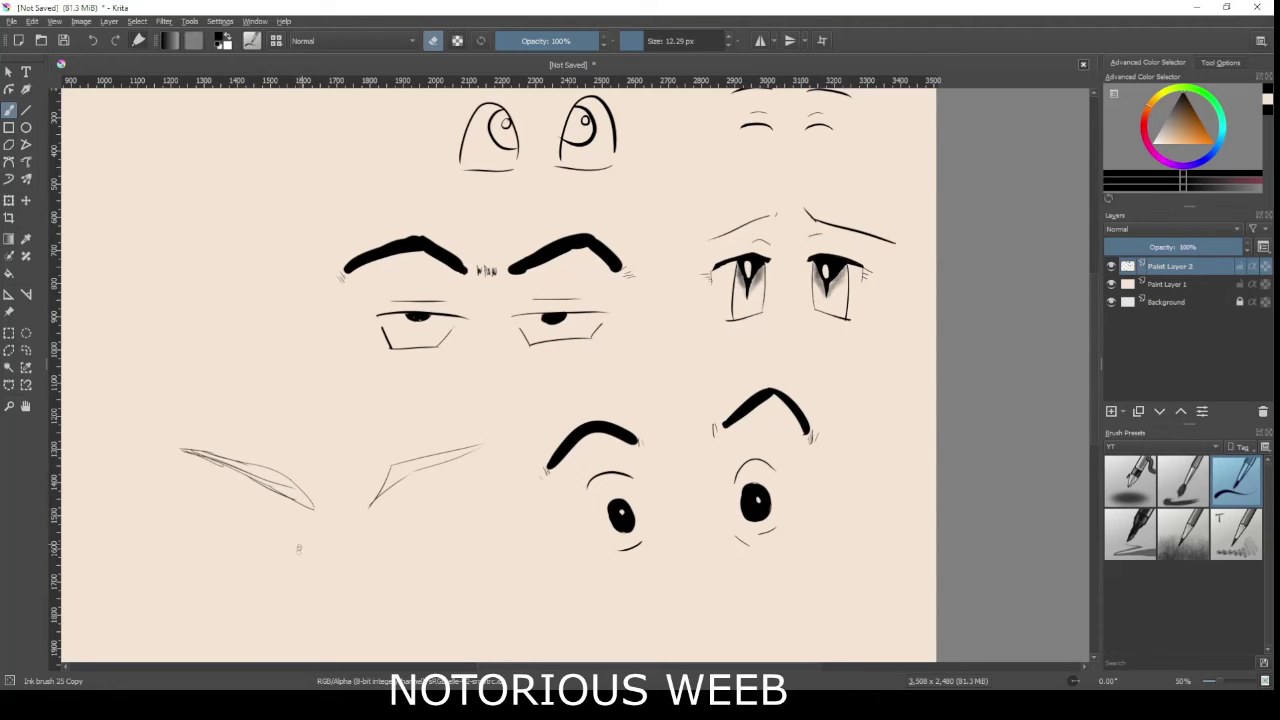
Sketch the thin curved upper eyelid lines below both slanted eyebrows of the angry pair
{"action": "key", "text": "e"}
{"action": "left_click_drag", "start_coordinate": [214, 516], "coordinate": [292, 544]}
{"action": "key", "text": "ctrl+z"}
{"action": "left_click_drag", "start_coordinate": [204, 518], "coordinate": [298, 542]}
{"action": "key", "text": "ctrl+z"}
{"action": "key", "text": "ctrl+z"}
{"action": "mouse_move", "coordinate": [386, 532]}
{"action": "left_mouse_down"}
{"action": "mouse_move", "coordinate": [471, 492]}
{"action": "mouse_move", "coordinate": [470, 508]}
{"action": "left_mouse_up"}
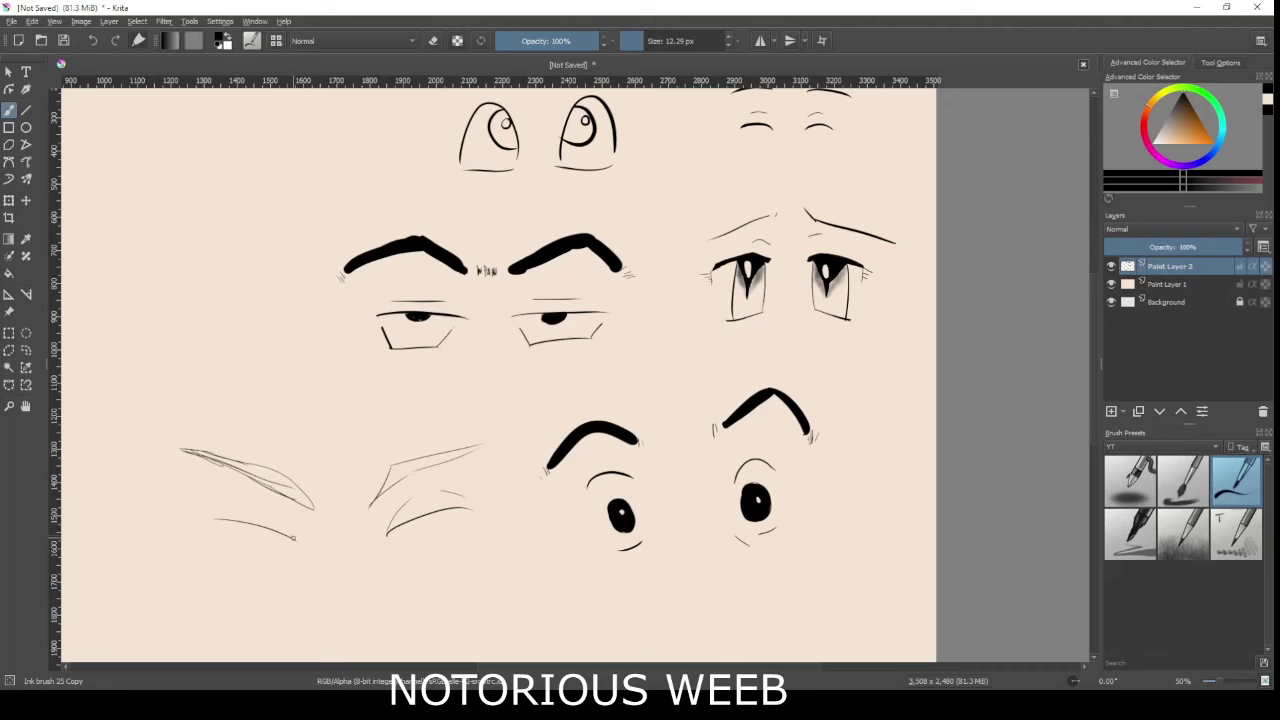
Complete the angry eyes' outlines with an inner corner and eyelid crease on the left eye and lower lids on both
{"action": "left_click_drag", "start_coordinate": [296, 542], "coordinate": [280, 512]}
{"action": "mouse_move", "coordinate": [201, 519]}
{"action": "left_mouse_down"}
{"action": "mouse_move", "coordinate": [256, 496]}
{"action": "mouse_move", "coordinate": [262, 533]}
{"action": "left_mouse_up"}
{"action": "key", "text": "ctrl+z"}
{"action": "key", "text": "ctrl+z"}
{"action": "mouse_move", "coordinate": [196, 540]}
{"action": "left_mouse_down"}
{"action": "mouse_move", "coordinate": [213, 562]}
{"action": "mouse_move", "coordinate": [270, 567]}
{"action": "left_mouse_up"}
{"action": "left_click_drag", "start_coordinate": [459, 554], "coordinate": [477, 540]}
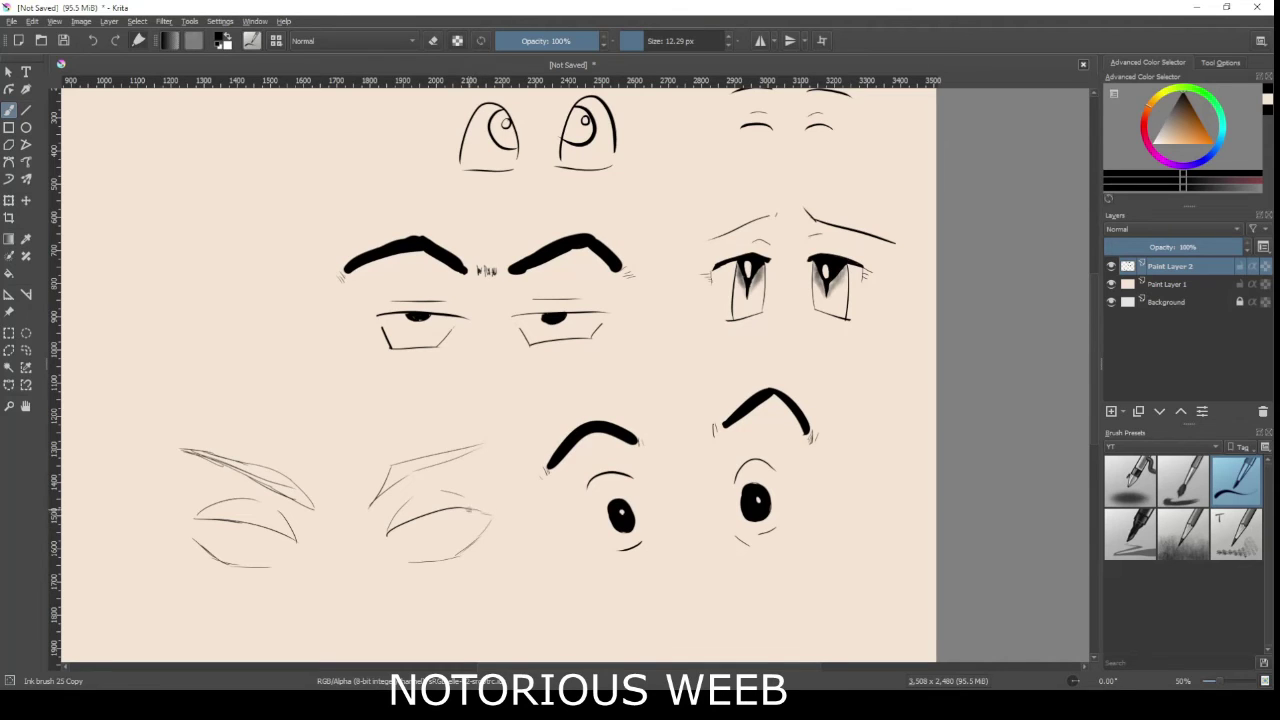
Add thin eyelashes at the outer upper and lower corners of both angry eyes
{"action": "key", "text": "e"}
{"action": "key", "text": "e"}
{"action": "mouse_move", "coordinate": [490, 512]}
{"action": "left_mouse_down"}
{"action": "mouse_move", "coordinate": [470, 500]}
{"action": "mouse_move", "coordinate": [488, 508]}
{"action": "left_mouse_up"}
{"action": "left_click_drag", "start_coordinate": [478, 512], "coordinate": [515, 499]}
{"action": "left_click_drag", "start_coordinate": [477, 539], "coordinate": [489, 542]}
{"action": "left_click_drag", "start_coordinate": [468, 546], "coordinate": [482, 550]}
{"action": "left_click_drag", "start_coordinate": [194, 547], "coordinate": [207, 554]}
{"action": "left_click_drag", "start_coordinate": [166, 506], "coordinate": [196, 511]}
{"action": "key", "text": "ctrl+z"}
{"action": "key", "text": "ctrl+z"}
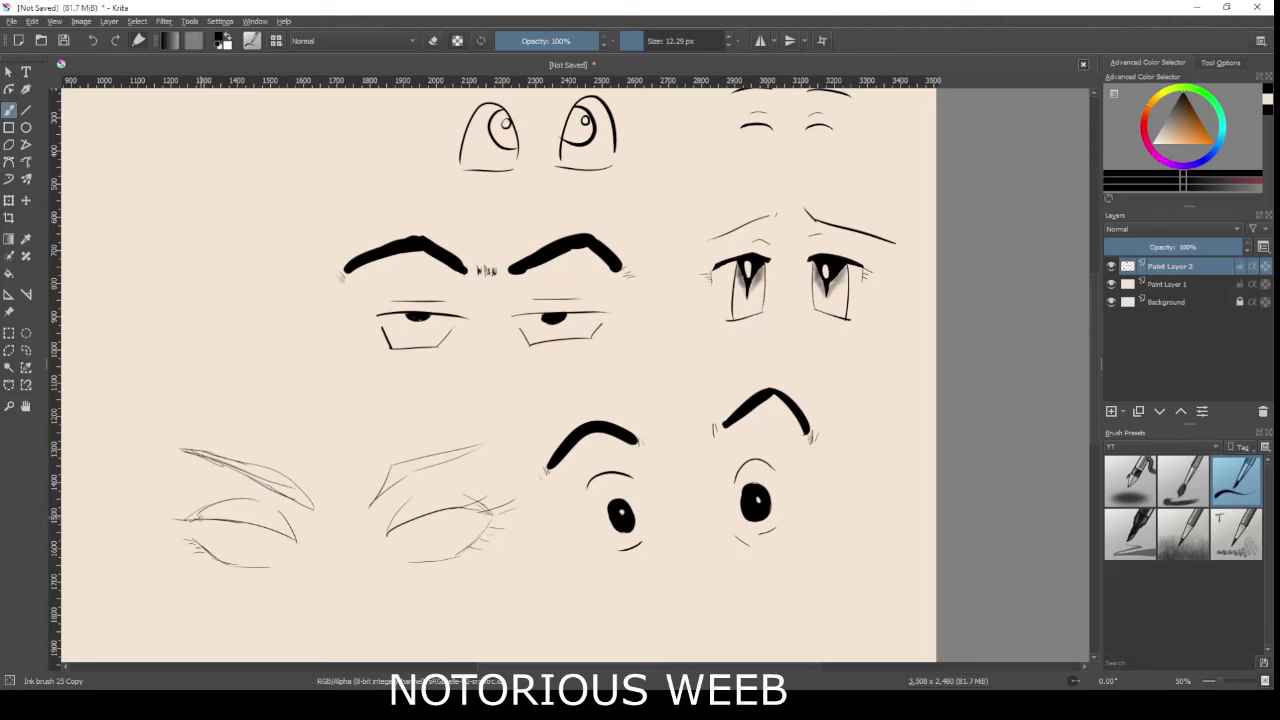
Paint solid black irises under the upper lids of both angry eyes with a 56.90 px brush
{"action": "left_click", "coordinate": [660, 41]}
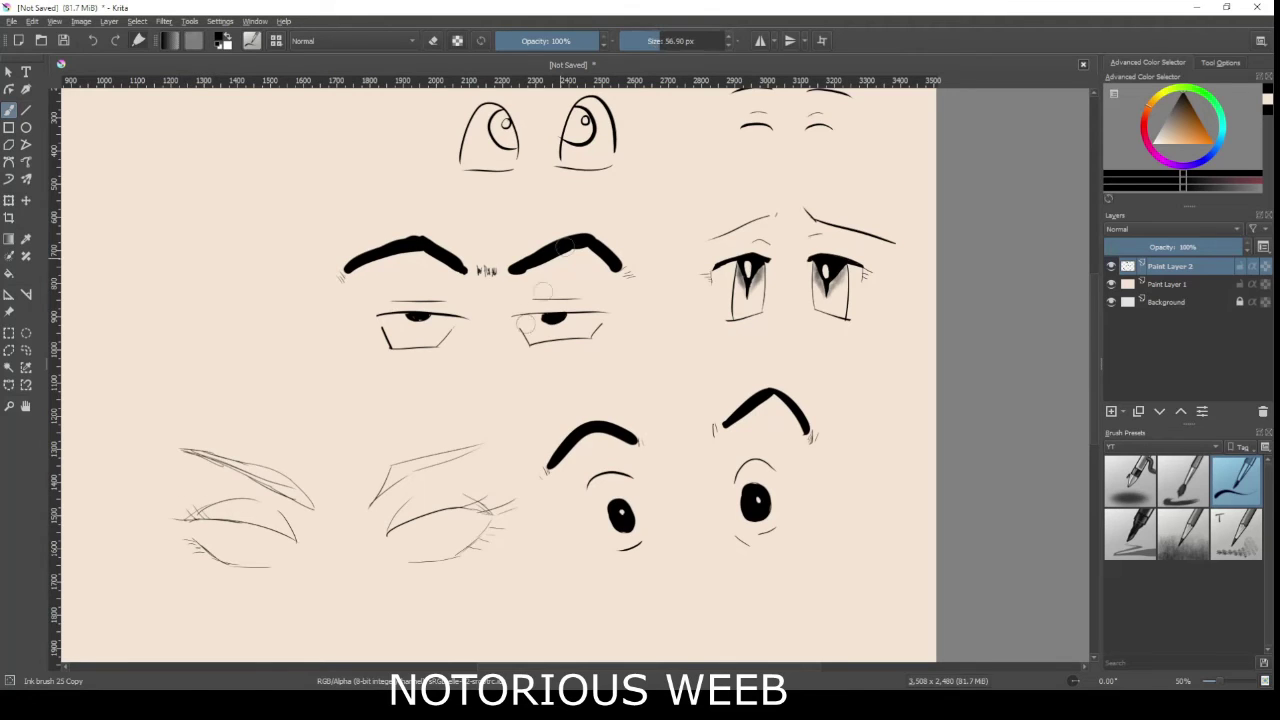
{"action": "mouse_move", "coordinate": [224, 528]}
{"action": "left_mouse_down"}
{"action": "mouse_move", "coordinate": [256, 528]}
{"action": "mouse_move", "coordinate": [247, 547]}
{"action": "mouse_move", "coordinate": [232, 524]}
{"action": "left_mouse_up"}
{"action": "key", "text": "ctrl+z"}
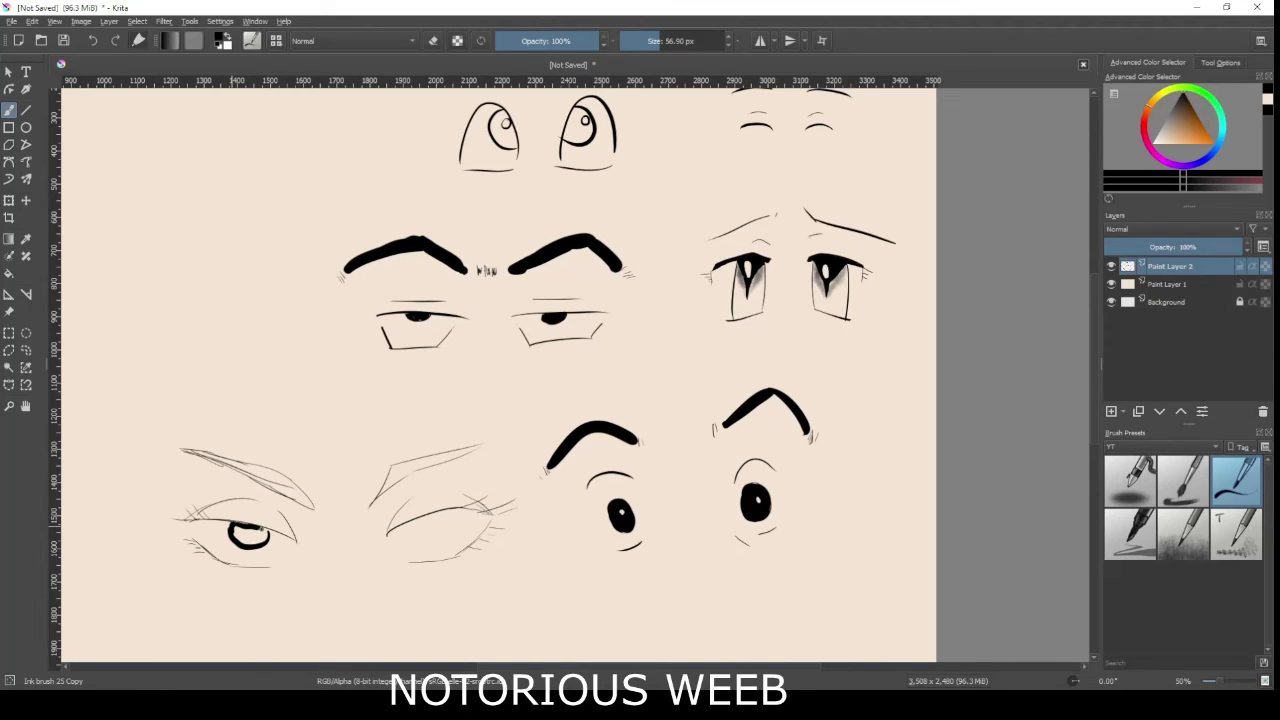
{"action": "mouse_move", "coordinate": [250, 530]}
{"action": "left_mouse_down"}
{"action": "mouse_move", "coordinate": [233, 528]}
{"action": "mouse_move", "coordinate": [260, 537]}
{"action": "mouse_move", "coordinate": [246, 538]}
{"action": "left_mouse_up"}
{"action": "mouse_move", "coordinate": [409, 520]}
{"action": "left_mouse_down"}
{"action": "mouse_move", "coordinate": [426, 536]}
{"action": "mouse_move", "coordinate": [434, 520]}
{"action": "mouse_move", "coordinate": [416, 540]}
{"action": "mouse_move", "coordinate": [438, 532]}
{"action": "mouse_move", "coordinate": [411, 520]}
{"action": "mouse_move", "coordinate": [432, 528]}
{"action": "left_mouse_up"}
{"action": "key", "text": "ctrl+z"}
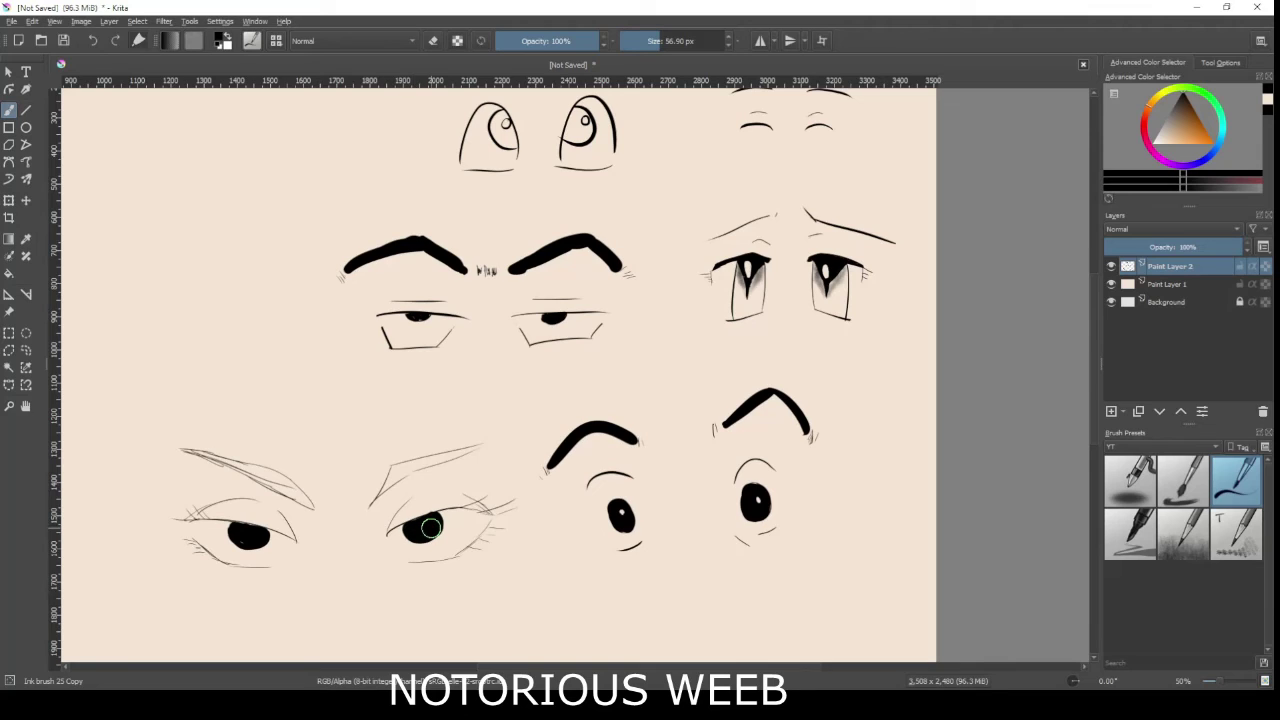
{"action": "mouse_move", "coordinate": [246, 540]}
{"action": "left_mouse_down"}
{"action": "mouse_move", "coordinate": [258, 545]}
{"action": "mouse_move", "coordinate": [242, 528]}
{"action": "mouse_move", "coordinate": [259, 535]}
{"action": "left_mouse_up"}
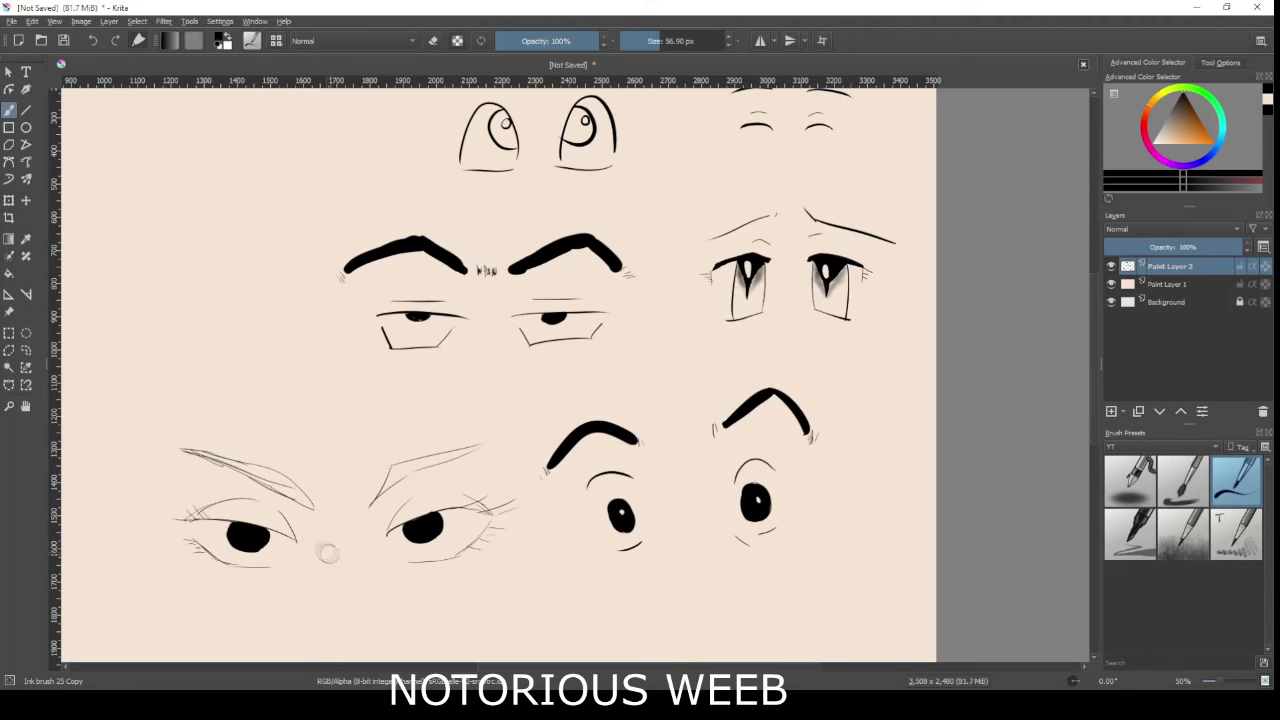
Erase a large upper highlight in each angry eye's iris and small highlights along the right iris's lower edge
{"action": "key", "text": "e"}
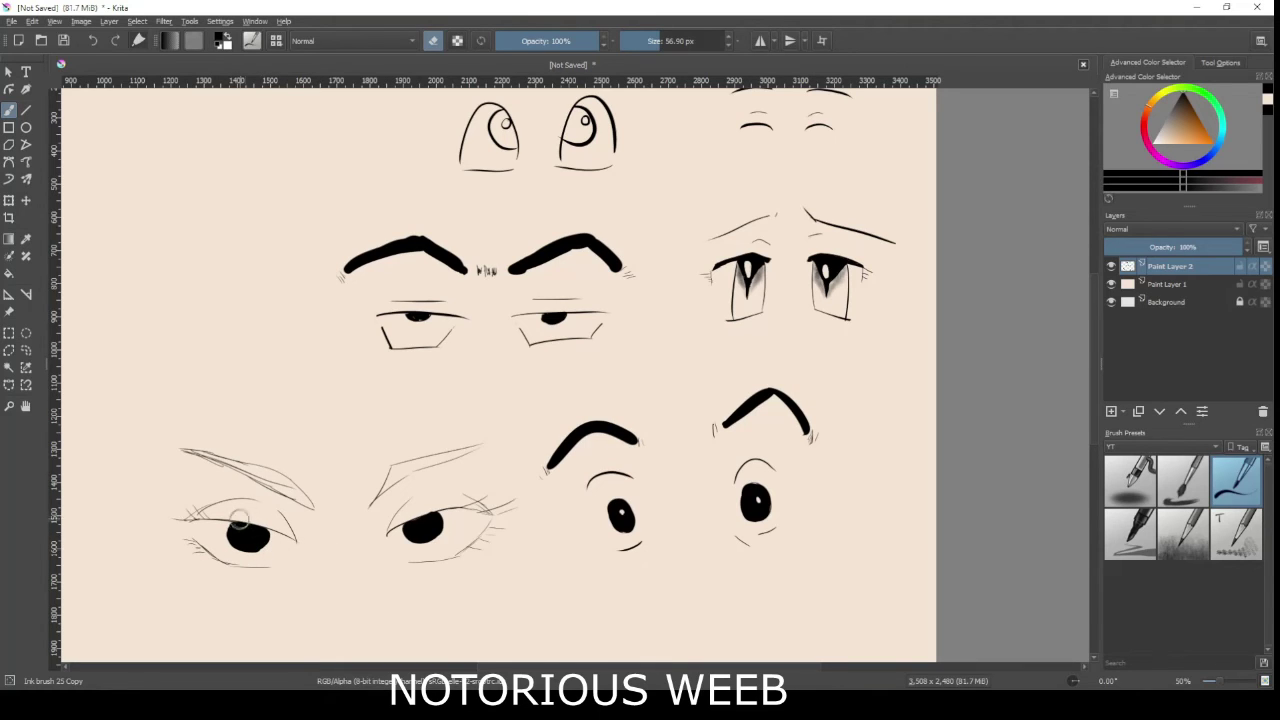
{"action": "left_click", "coordinate": [234, 527]}
{"action": "left_click", "coordinate": [411, 527]}
{"action": "scroll", "coordinate": [440, 545], "scroll_direction": "up", "scroll_amount": 2}
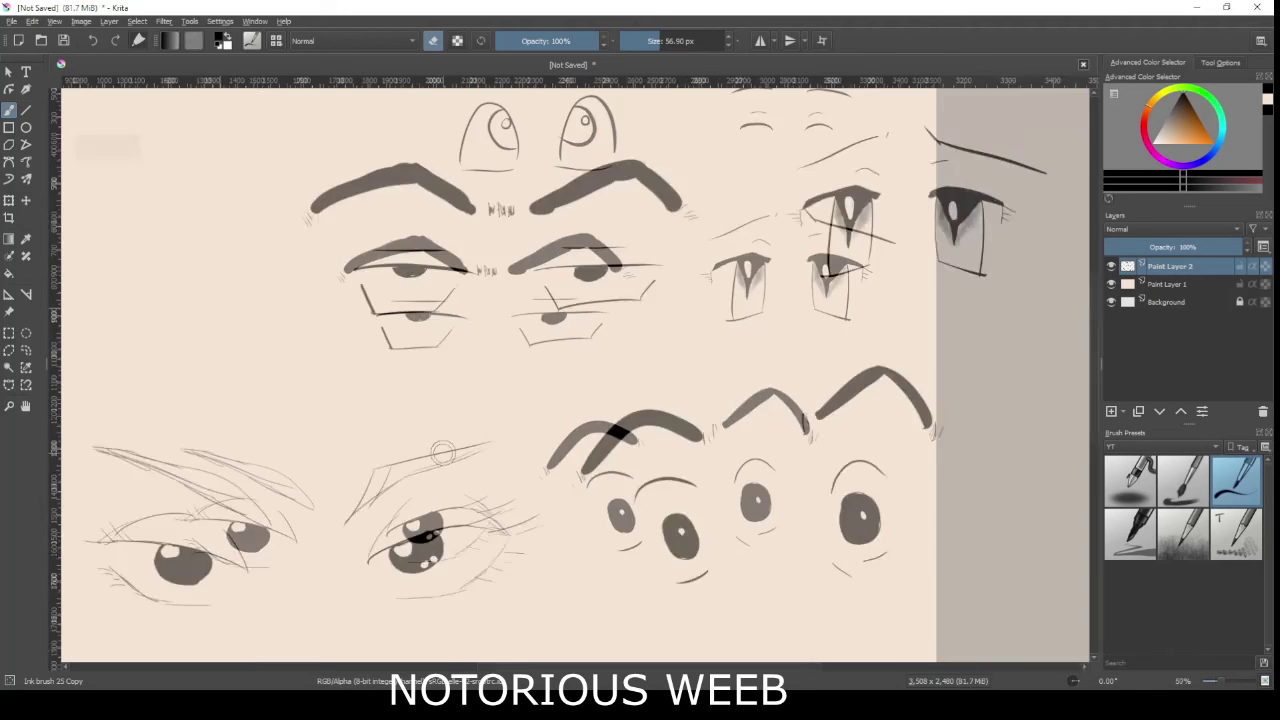
{"action": "scroll", "coordinate": [352, 605], "scroll_direction": "up", "scroll_amount": 1}
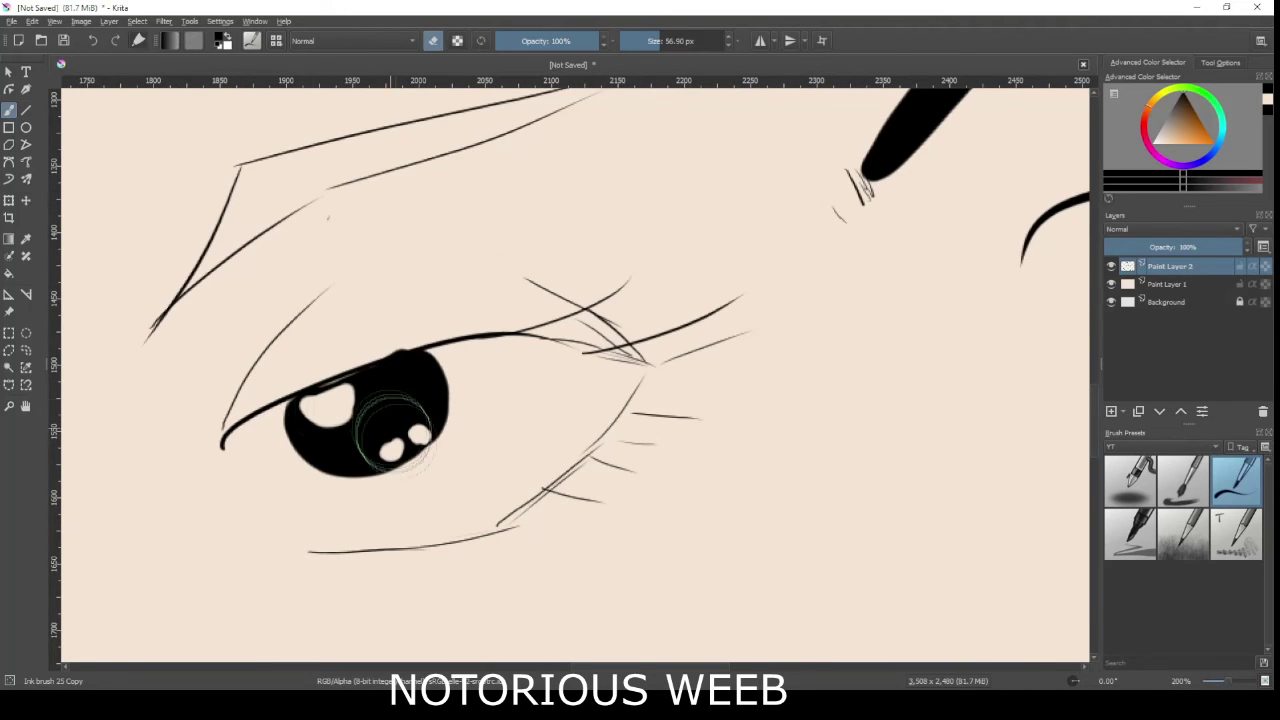
{"action": "left_click_drag", "start_coordinate": [388, 453], "coordinate": [394, 448]}
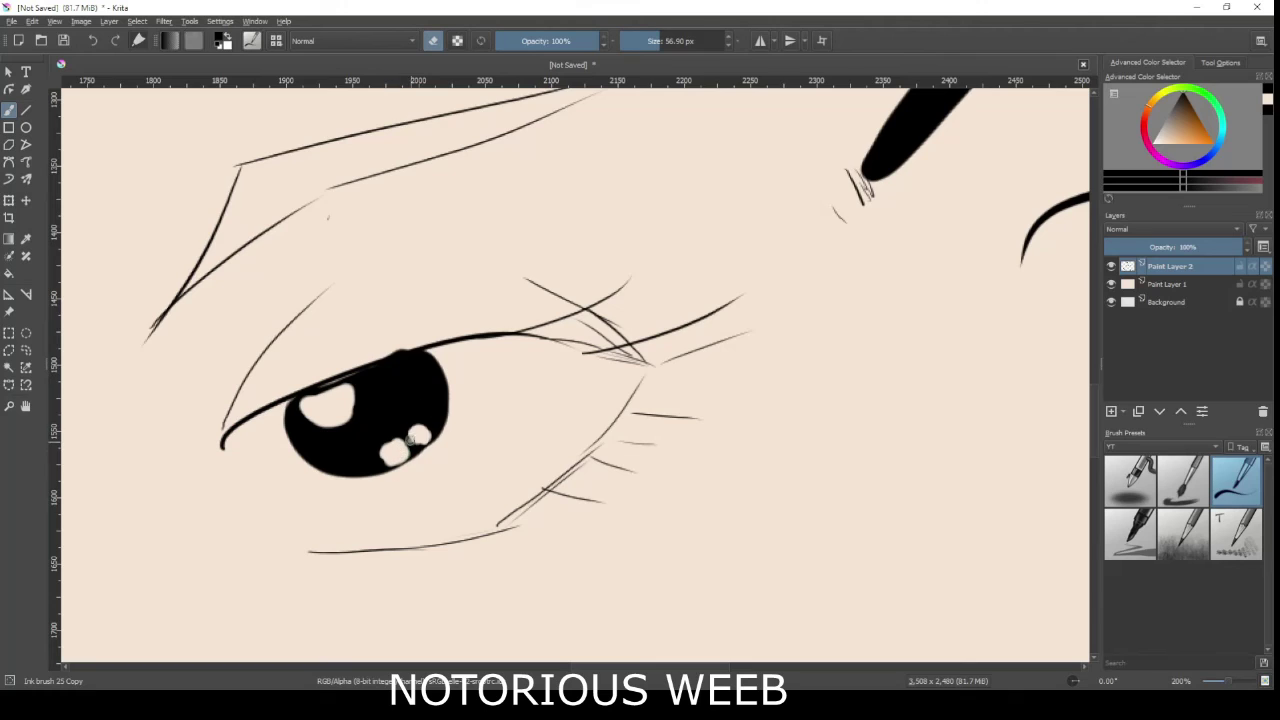
Erase a row of three small highlights along the left iris's lower edge with a 10.36 px eraser
{"action": "left_click_drag", "start_coordinate": [654, 40], "coordinate": [636, 40]}
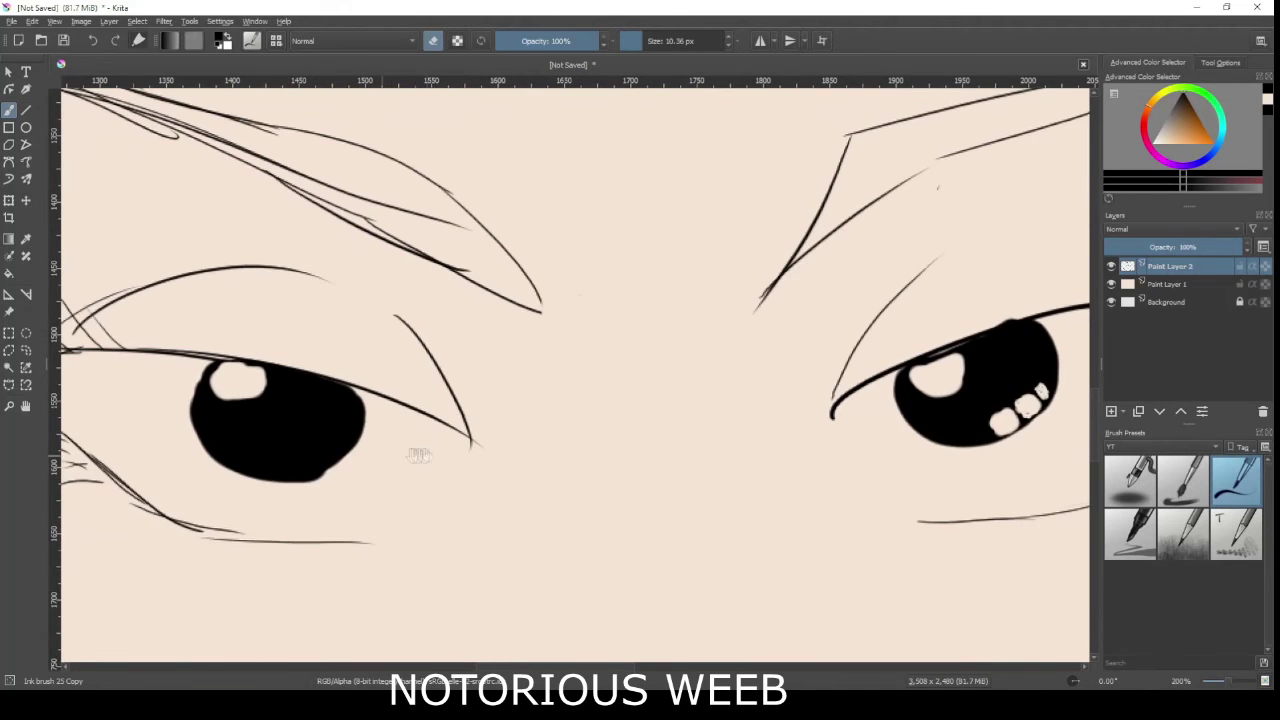
{"action": "left_click_drag", "start_coordinate": [277, 474], "coordinate": [282, 478]}
{"action": "key", "text": "ctrl+z"}
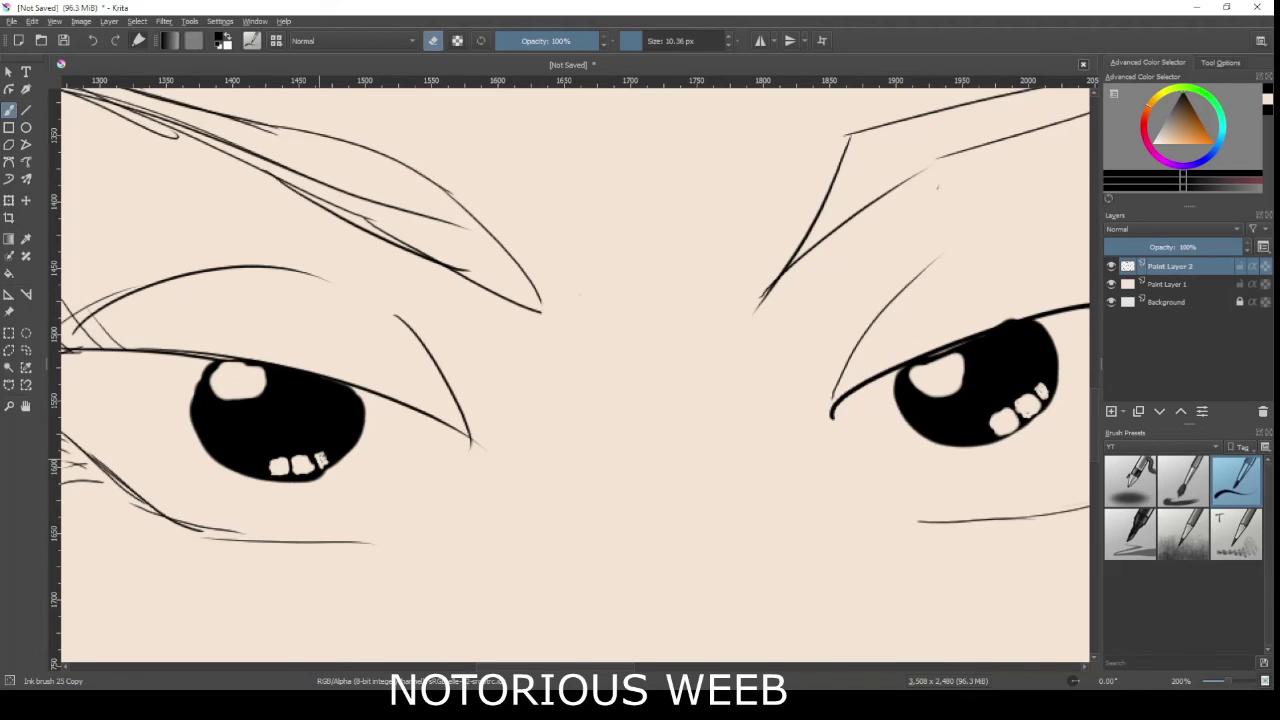
Erase the rough outline of the angry pair's left eyebrow with a 14.46 px eraser
{"action": "scroll", "coordinate": [326, 476], "scroll_direction": "down", "scroll_amount": 5}
{"action": "scroll", "coordinate": [431, 383], "scroll_direction": "up", "scroll_amount": 4}
{"action": "key", "text": "e"}
{"action": "key", "text": "e"}
{"action": "left_click", "coordinate": [670, 41]}
{"action": "mouse_move", "coordinate": [215, 388]}
{"action": "left_mouse_down"}
{"action": "mouse_move", "coordinate": [311, 411]}
{"action": "mouse_move", "coordinate": [545, 537]}
{"action": "left_mouse_up"}
Redraw the angry pair's left eyebrow as a clean, angular tapered outline
{"action": "key", "text": "e"}
{"action": "mouse_move", "coordinate": [143, 385]}
{"action": "left_mouse_down"}
{"action": "mouse_move", "coordinate": [465, 473]}
{"action": "mouse_move", "coordinate": [449, 507]}
{"action": "left_mouse_up"}
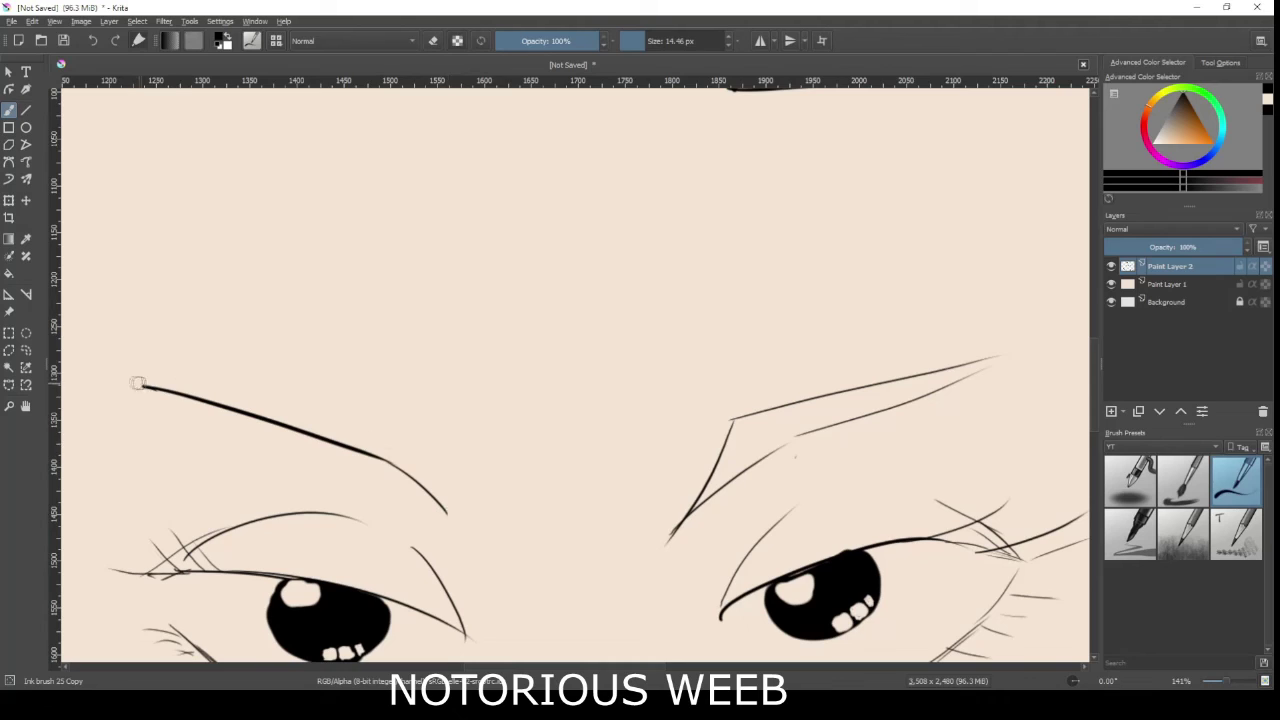
{"action": "key", "text": "ctrl+z"}
{"action": "mouse_move", "coordinate": [138, 379]}
{"action": "left_mouse_down"}
{"action": "mouse_move", "coordinate": [429, 420]}
{"action": "mouse_move", "coordinate": [415, 426]}
{"action": "mouse_move", "coordinate": [470, 522]}
{"action": "left_mouse_up"}
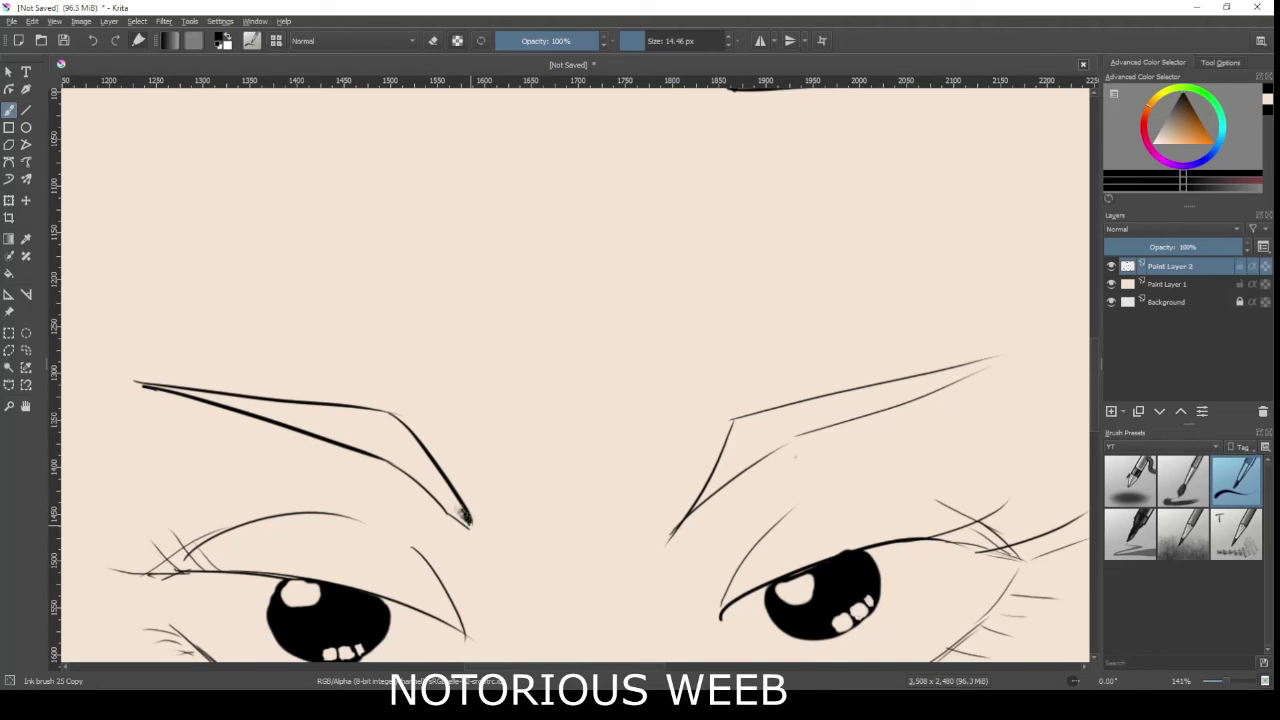
Try to fill the inner end of the redrawn left eyebrow with black
{"action": "left_click_drag", "start_coordinate": [403, 444], "coordinate": [458, 510]}
{"action": "left_click_drag", "start_coordinate": [432, 465], "coordinate": [451, 511]}
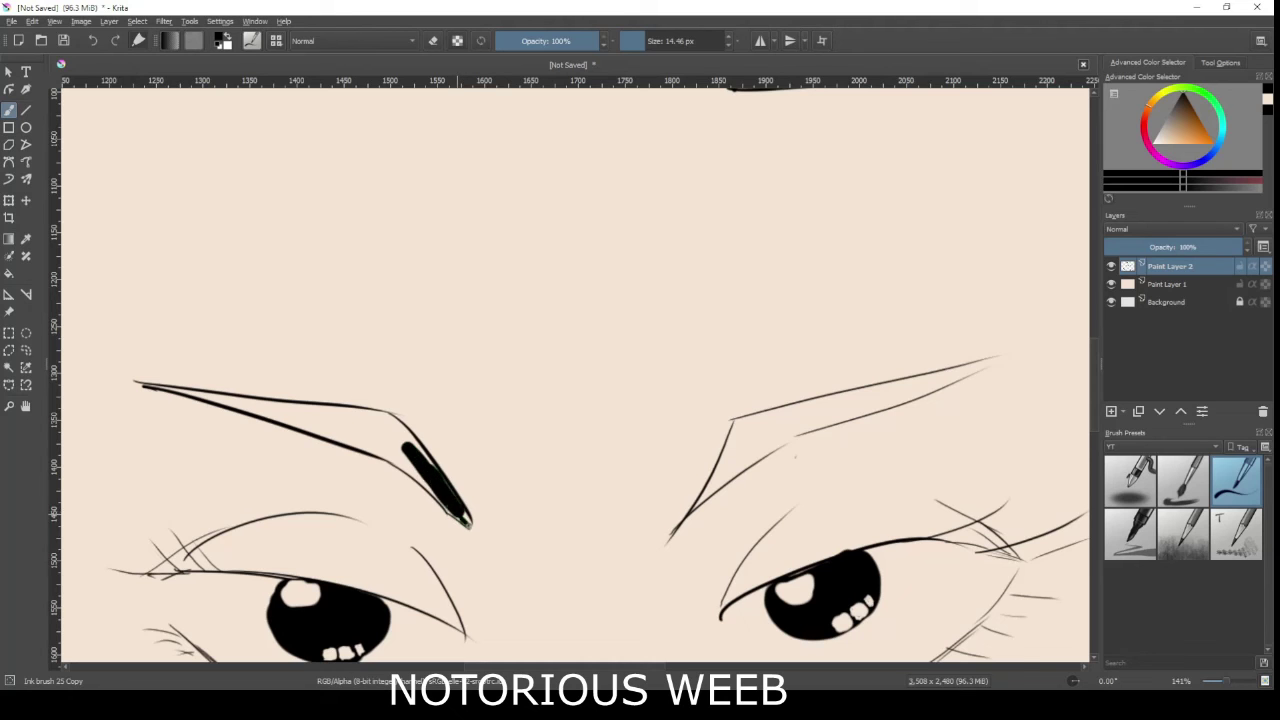
{"action": "key", "text": "ctrl+z"}
Fill the irises of the tall, arched upward-looking eyes solid black, leaving a round highlight in the left one
{"action": "key", "text": "minus"}
{"action": "key", "text": "minus"}
{"action": "key", "text": "minus"}
{"action": "key", "text": "minus"}
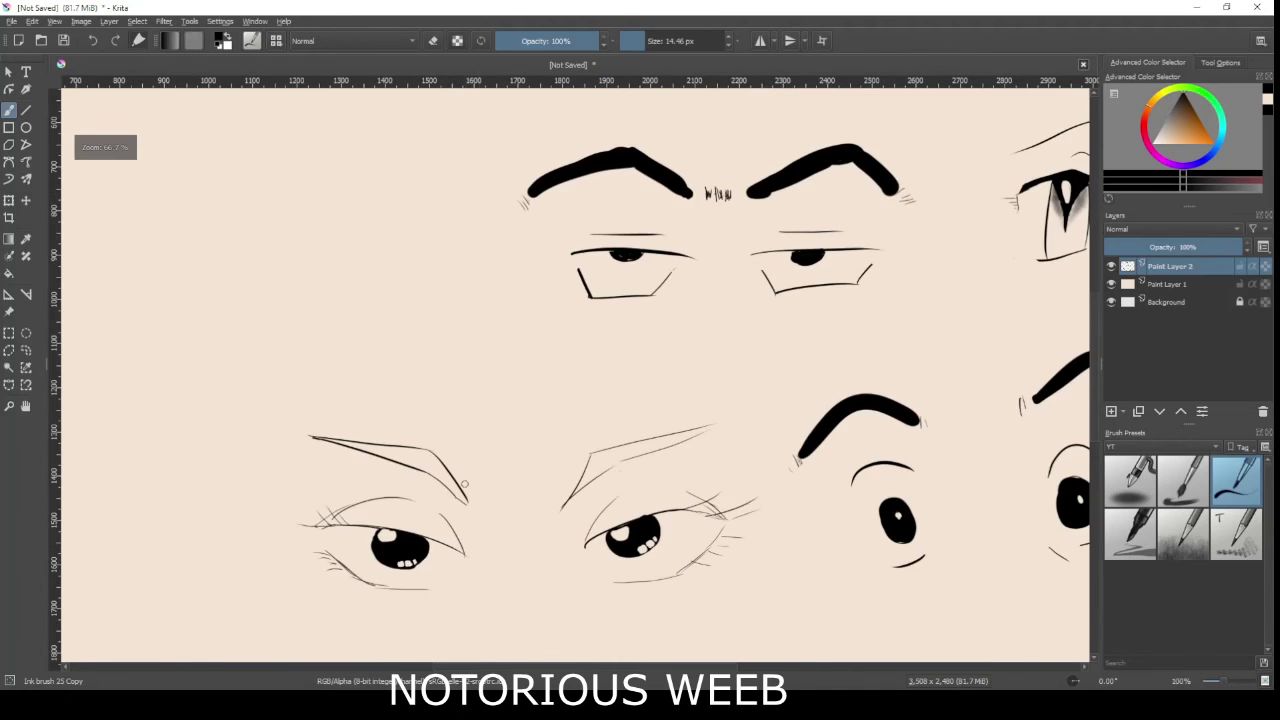
{"action": "scroll", "coordinate": [656, 487], "scroll_direction": "up", "scroll_amount": 1}
{"action": "left_click_drag", "start_coordinate": [753, 450], "coordinate": [544, 540]}
{"action": "scroll", "coordinate": [486, 284], "scroll_direction": "up", "scroll_amount": 2}
{"action": "scroll", "coordinate": [599, 203], "scroll_direction": "up", "scroll_amount": 1}
{"action": "left_click_drag", "start_coordinate": [599, 203], "coordinate": [467, 438]}
{"action": "key", "text": "plus"}
{"action": "mouse_move", "coordinate": [347, 370]}
{"action": "left_mouse_down"}
{"action": "mouse_move", "coordinate": [295, 339]}
{"action": "mouse_move", "coordinate": [334, 263]}
{"action": "mouse_move", "coordinate": [344, 279]}
{"action": "mouse_move", "coordinate": [313, 301]}
{"action": "mouse_move", "coordinate": [321, 369]}
{"action": "mouse_move", "coordinate": [318, 281]}
{"action": "mouse_move", "coordinate": [300, 351]}
{"action": "mouse_move", "coordinate": [324, 269]}
{"action": "mouse_move", "coordinate": [324, 342]}
{"action": "mouse_move", "coordinate": [328, 295]}
{"action": "mouse_move", "coordinate": [350, 285]}
{"action": "mouse_move", "coordinate": [309, 331]}
{"action": "mouse_move", "coordinate": [364, 330]}
{"action": "mouse_move", "coordinate": [375, 344]}
{"action": "mouse_move", "coordinate": [349, 345]}
{"action": "mouse_move", "coordinate": [347, 405]}
{"action": "mouse_move", "coordinate": [377, 378]}
{"action": "mouse_move", "coordinate": [378, 406]}
{"action": "left_mouse_up"}
{"action": "left_click_drag", "start_coordinate": [638, 326], "coordinate": [625, 366]}
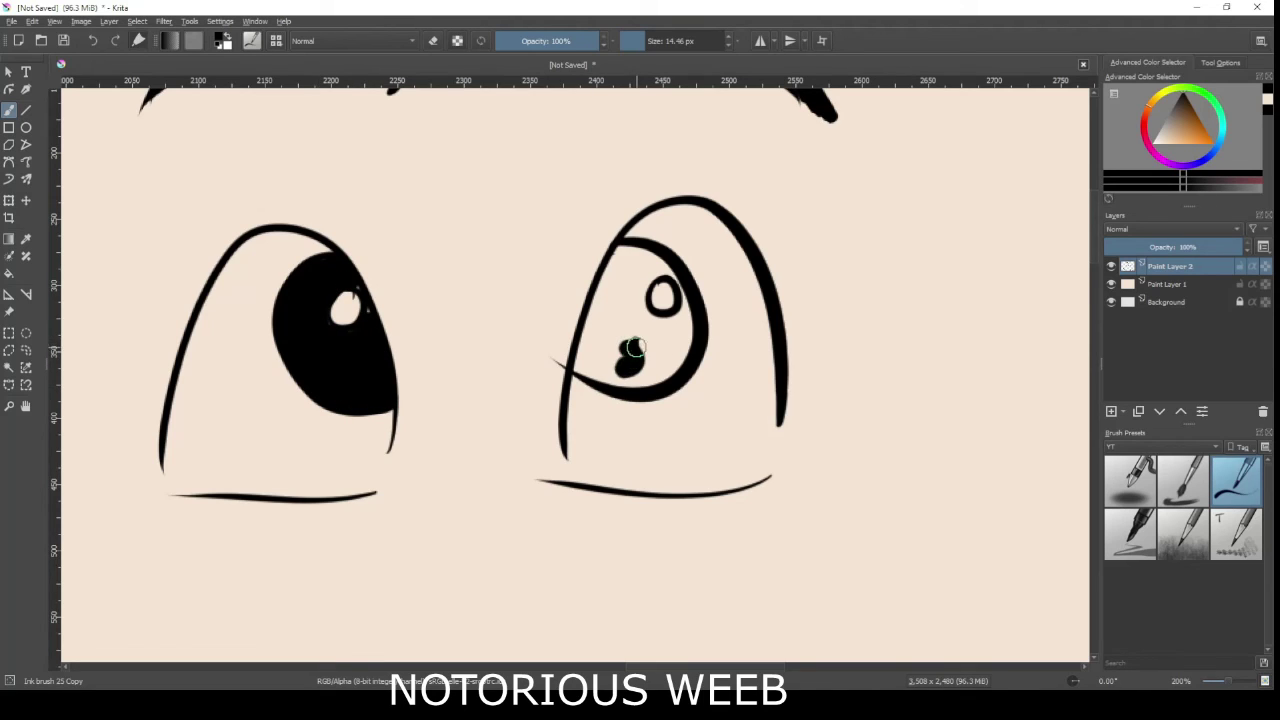
{"action": "key", "text": "e"}
{"action": "mouse_move", "coordinate": [632, 340]}
{"action": "left_mouse_down"}
{"action": "mouse_move", "coordinate": [659, 305]}
{"action": "mouse_move", "coordinate": [656, 326]}
{"action": "mouse_move", "coordinate": [653, 293]}
{"action": "mouse_move", "coordinate": [669, 305]}
{"action": "mouse_move", "coordinate": [621, 259]}
{"action": "mouse_move", "coordinate": [584, 346]}
{"action": "mouse_move", "coordinate": [594, 374]}
{"action": "mouse_move", "coordinate": [626, 287]}
{"action": "mouse_move", "coordinate": [636, 357]}
{"action": "mouse_move", "coordinate": [674, 364]}
{"action": "mouse_move", "coordinate": [664, 279]}
{"action": "mouse_move", "coordinate": [613, 270]}
{"action": "mouse_move", "coordinate": [619, 259]}
{"action": "mouse_move", "coordinate": [650, 270]}
{"action": "left_mouse_up"}
{"action": "key", "text": "e"}
Erase the stray line beside the right iris, clean up the left highlight and erase a matching one in the right iris
{"action": "key", "text": "e"}
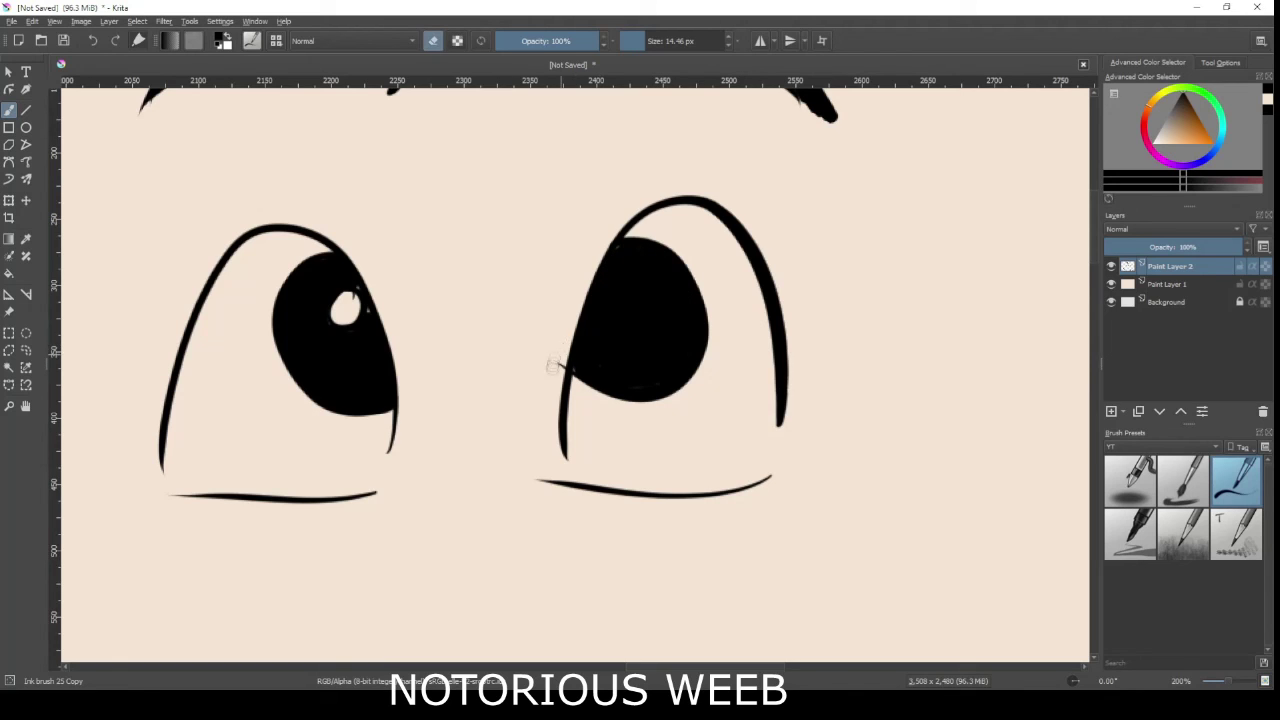
{"action": "left_click_drag", "start_coordinate": [341, 309], "coordinate": [347, 301]}
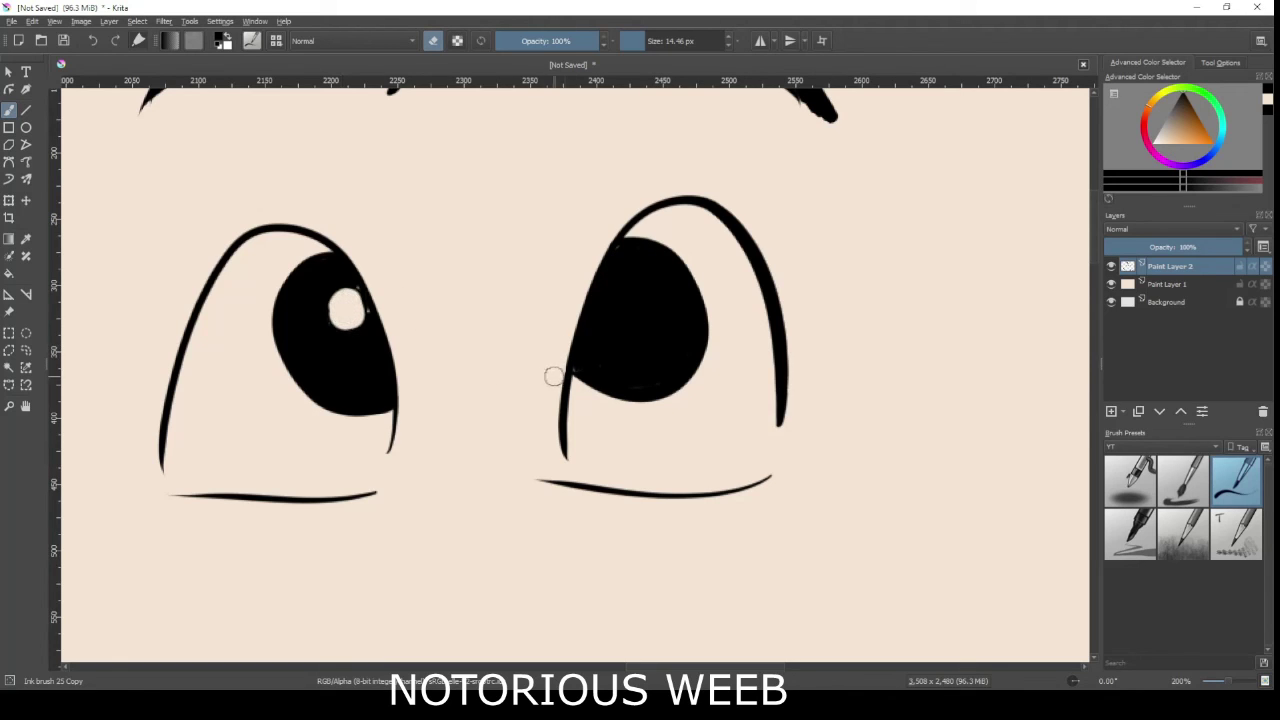
{"action": "left_click_drag", "start_coordinate": [606, 318], "coordinate": [614, 290]}
{"action": "left_click_drag", "start_coordinate": [352, 302], "coordinate": [356, 306]}
{"action": "scroll", "coordinate": [376, 330], "scroll_direction": "down", "scroll_amount": 4}
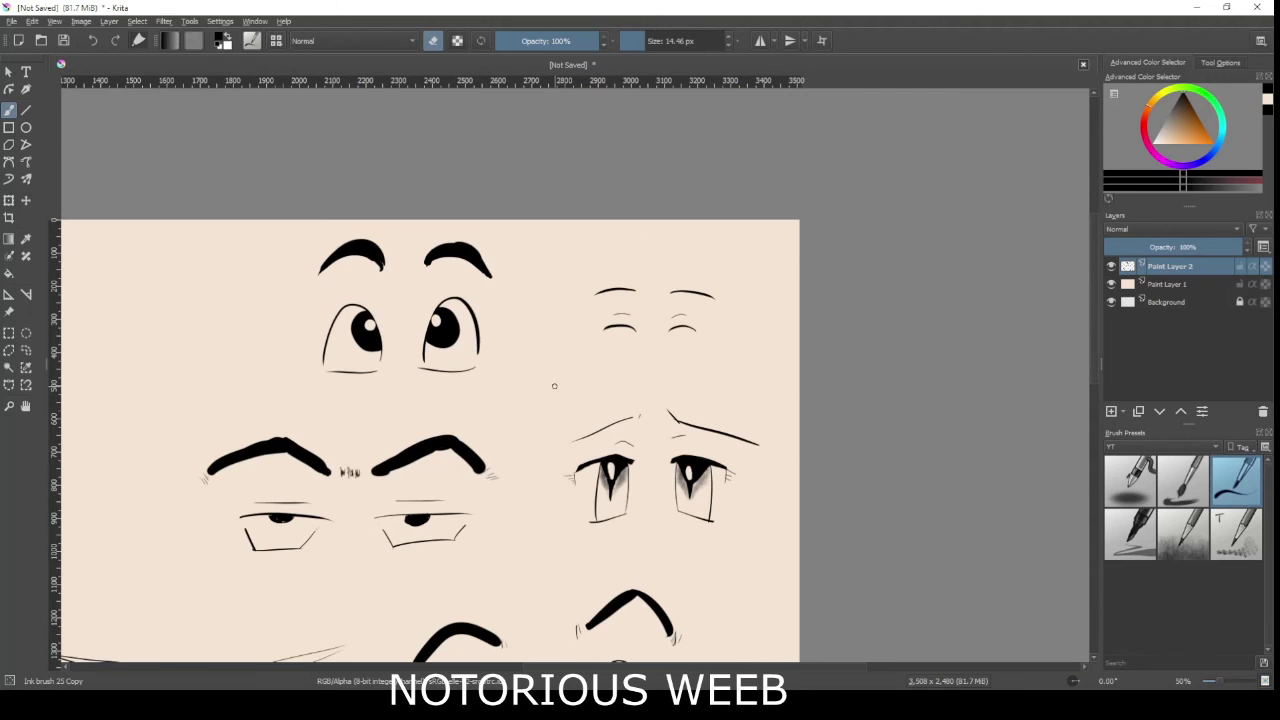
Change the brush colour to red and draw small boxes beside and below both upward-looking eyes
{"action": "left_click_drag", "start_coordinate": [557, 424], "coordinate": [634, 265]}
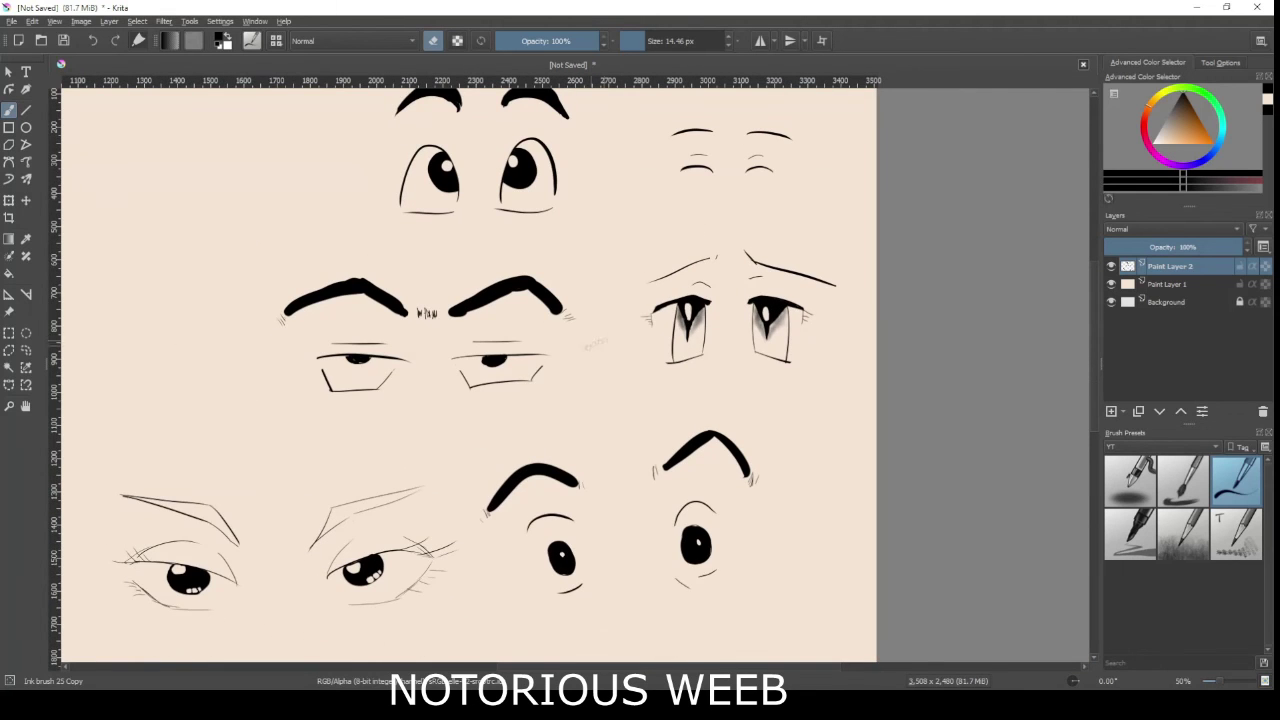
{"action": "left_click_drag", "start_coordinate": [555, 344], "coordinate": [573, 386]}
{"action": "left_click", "coordinate": [1146, 118]}
{"action": "left_click", "coordinate": [1212, 143]}
{"action": "key", "text": "e"}
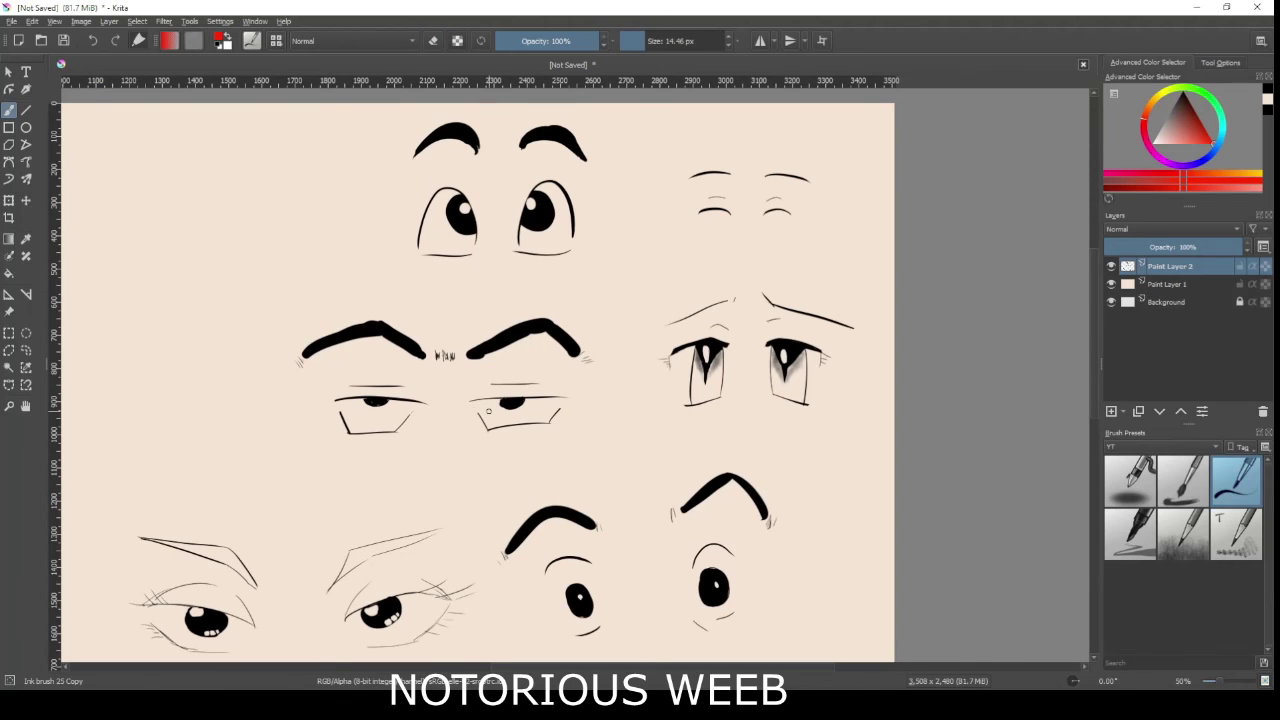
{"action": "left_click_drag", "start_coordinate": [422, 218], "coordinate": [405, 243]}
{"action": "key", "text": "ctrl+z"}
{"action": "left_click_drag", "start_coordinate": [532, 254], "coordinate": [534, 272]}
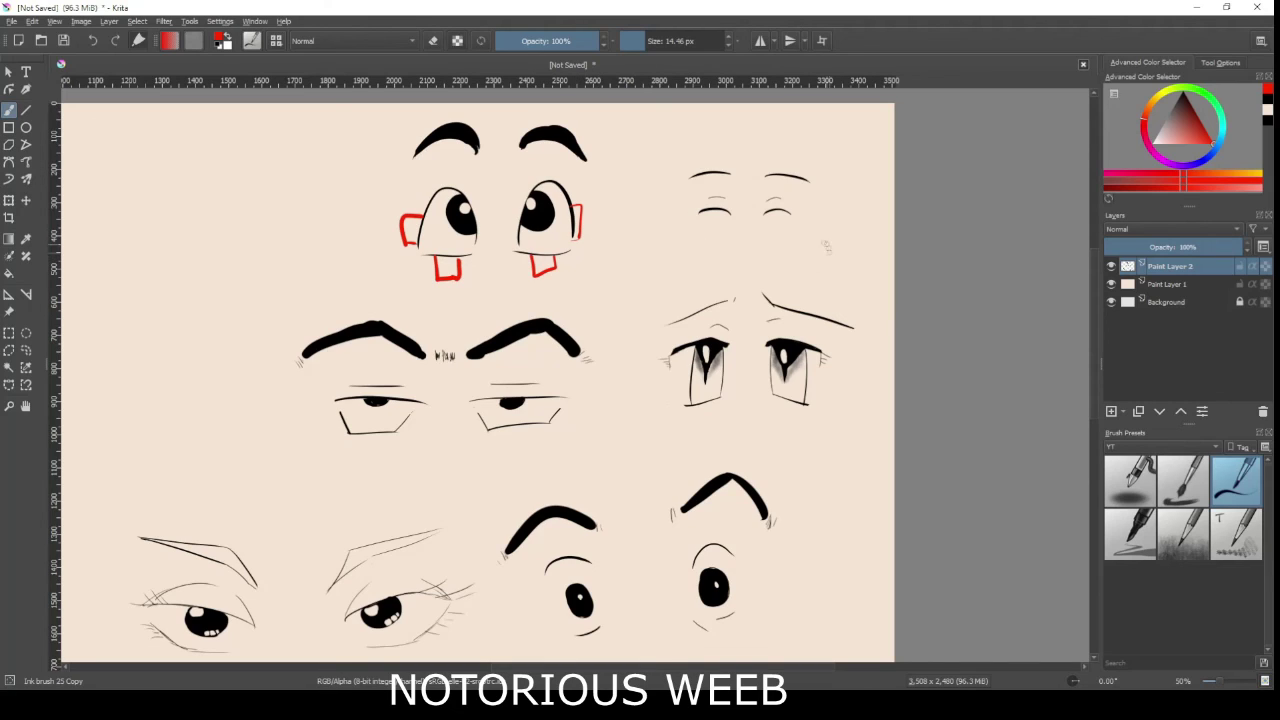
Write "a/b" in red beside the closed eyes and "NO/NO" across the sad shaded eyes
{"action": "left_click_drag", "start_coordinate": [812, 196], "coordinate": [818, 218]}
{"action": "mouse_move", "coordinate": [832, 166]}
{"action": "left_mouse_down"}
{"action": "mouse_move", "coordinate": [821, 227]}
{"action": "mouse_move", "coordinate": [838, 220]}
{"action": "left_mouse_up"}
{"action": "left_click_drag", "start_coordinate": [847, 190], "coordinate": [845, 193]}
{"action": "mouse_move", "coordinate": [690, 402]}
{"action": "left_mouse_down"}
{"action": "mouse_move", "coordinate": [735, 318]}
{"action": "mouse_move", "coordinate": [756, 330]}
{"action": "left_mouse_up"}
{"action": "mouse_move", "coordinate": [843, 321]}
{"action": "left_mouse_down"}
{"action": "mouse_move", "coordinate": [790, 406]}
{"action": "mouse_move", "coordinate": [846, 366]}
{"action": "left_mouse_up"}
{"action": "left_click_drag", "start_coordinate": [862, 381], "coordinate": [858, 386]}
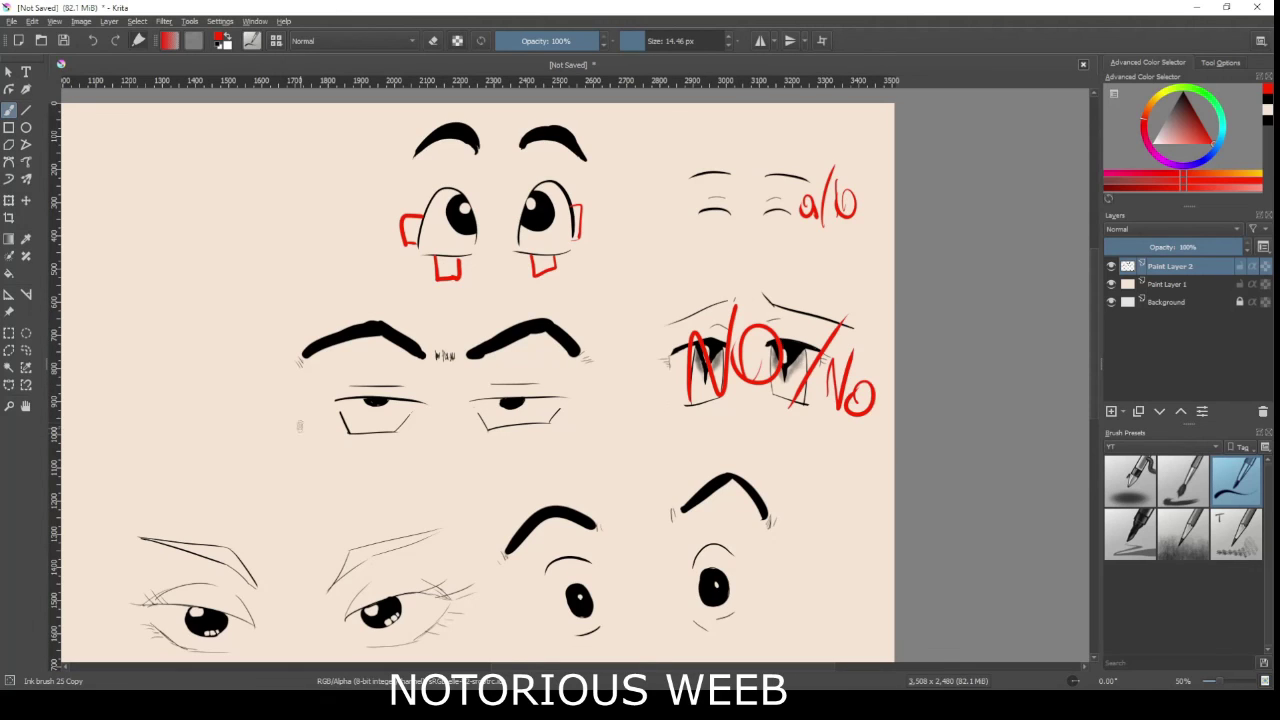
Draw red slash-separated symbols over the left half-lidded eye, and crossed and plain check marks around a slash on the wide-open pair
{"action": "left_click_drag", "start_coordinate": [370, 364], "coordinate": [357, 447]}
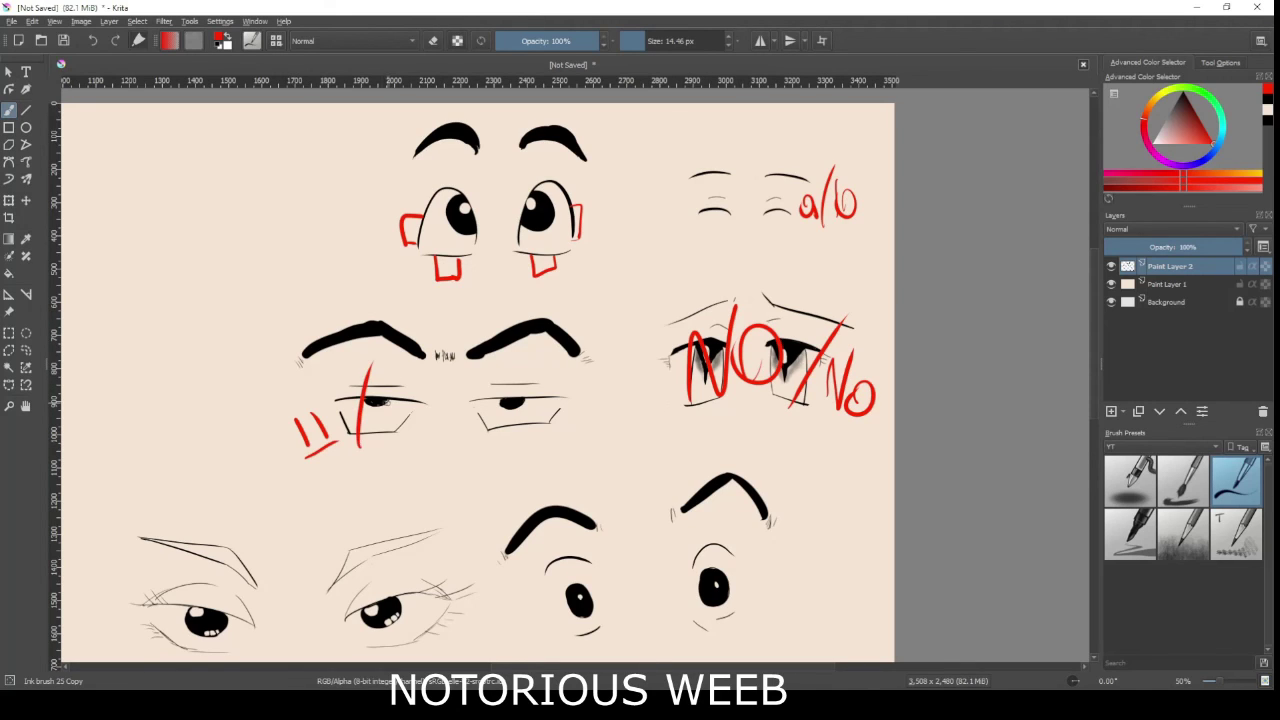
{"action": "left_click_drag", "start_coordinate": [609, 458], "coordinate": [562, 328]}
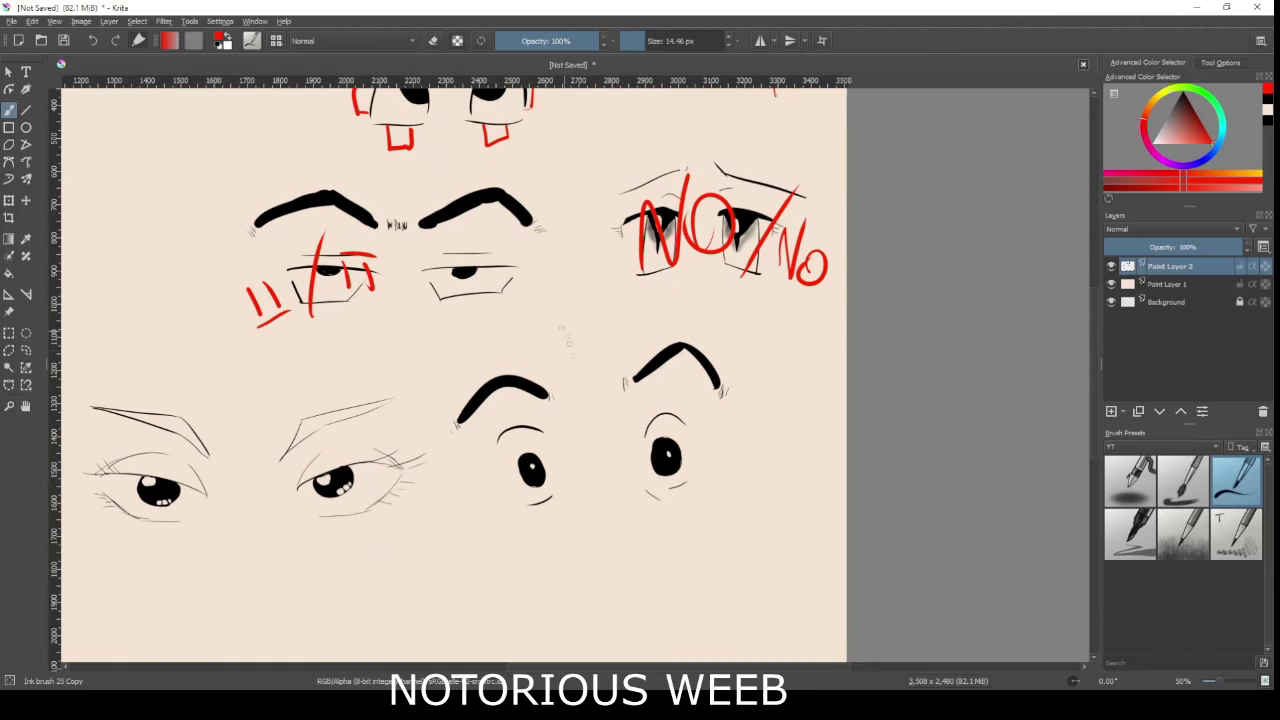
{"action": "mouse_move", "coordinate": [584, 437]}
{"action": "left_mouse_down"}
{"action": "mouse_move", "coordinate": [623, 403]}
{"action": "mouse_move", "coordinate": [612, 433]}
{"action": "left_mouse_up"}
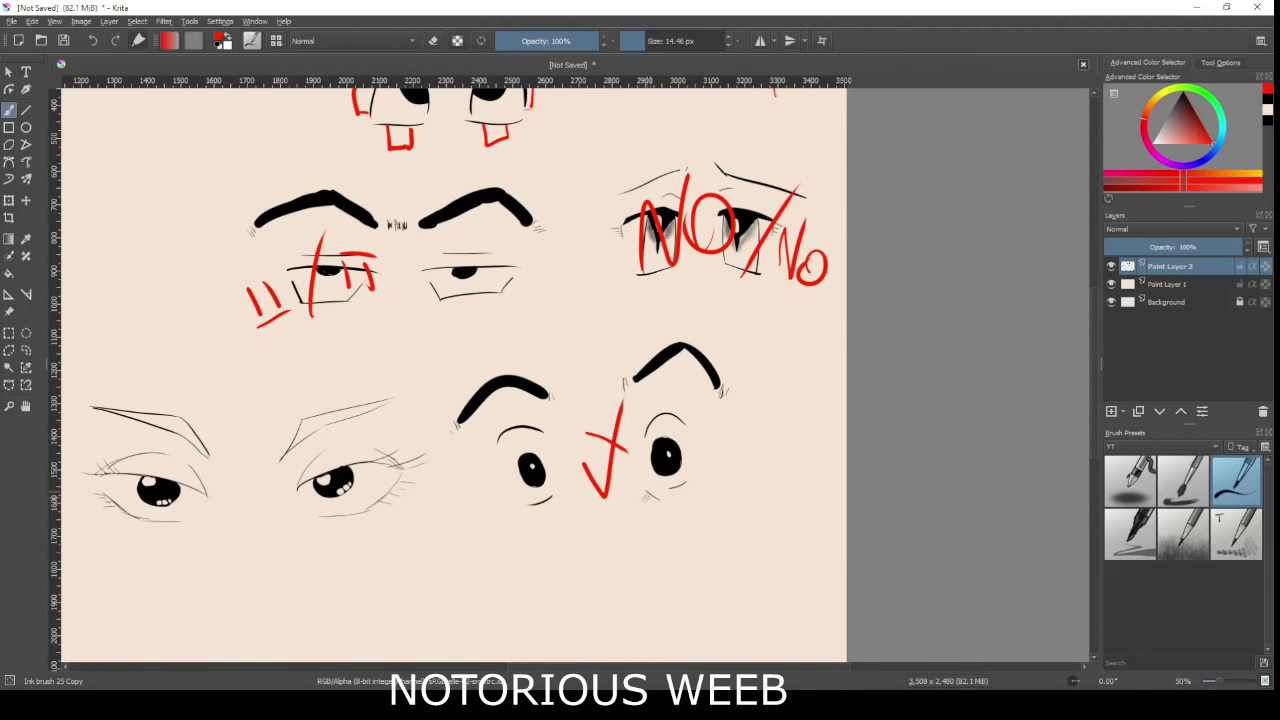
{"action": "left_click_drag", "start_coordinate": [710, 378], "coordinate": [641, 502]}
{"action": "left_click_drag", "start_coordinate": [688, 452], "coordinate": [765, 404]}
Doodle two small red emoticon faces separated by a slash over the lower part of the angry eyes
{"action": "left_click_drag", "start_coordinate": [234, 515], "coordinate": [380, 489]}
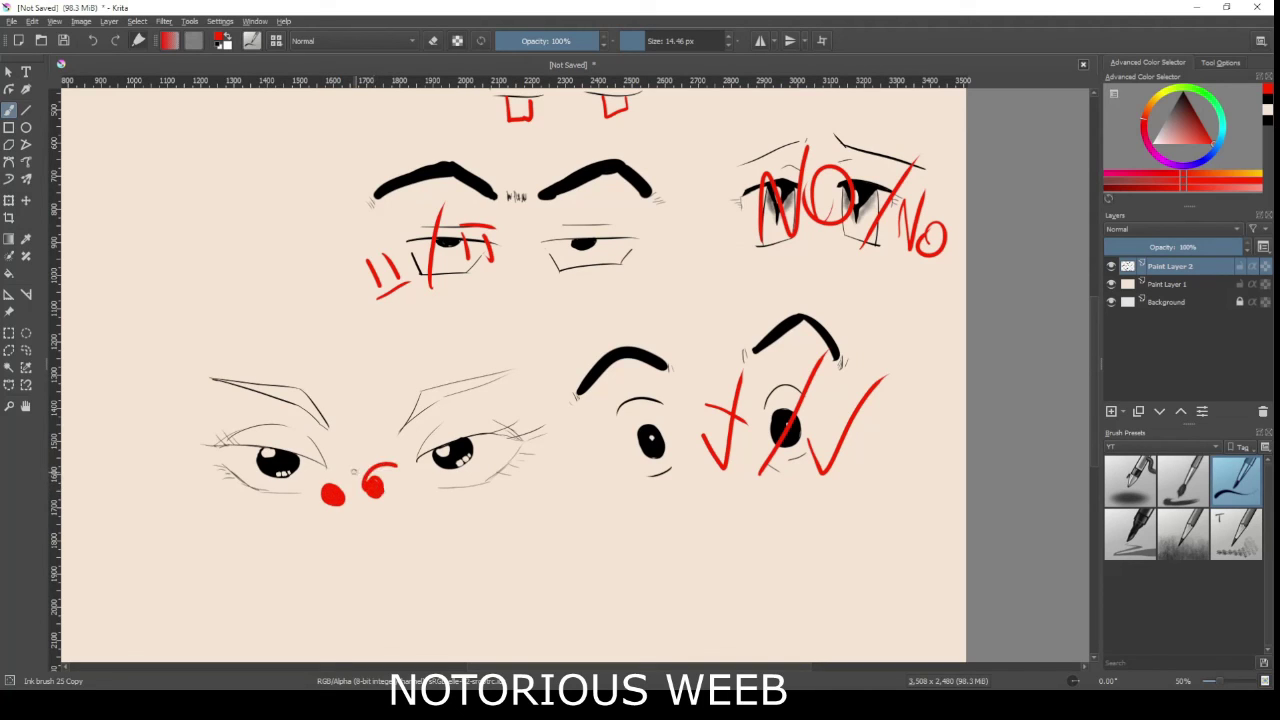
{"action": "key", "text": "ctrl+z"}
{"action": "key", "text": "ctrl+z"}
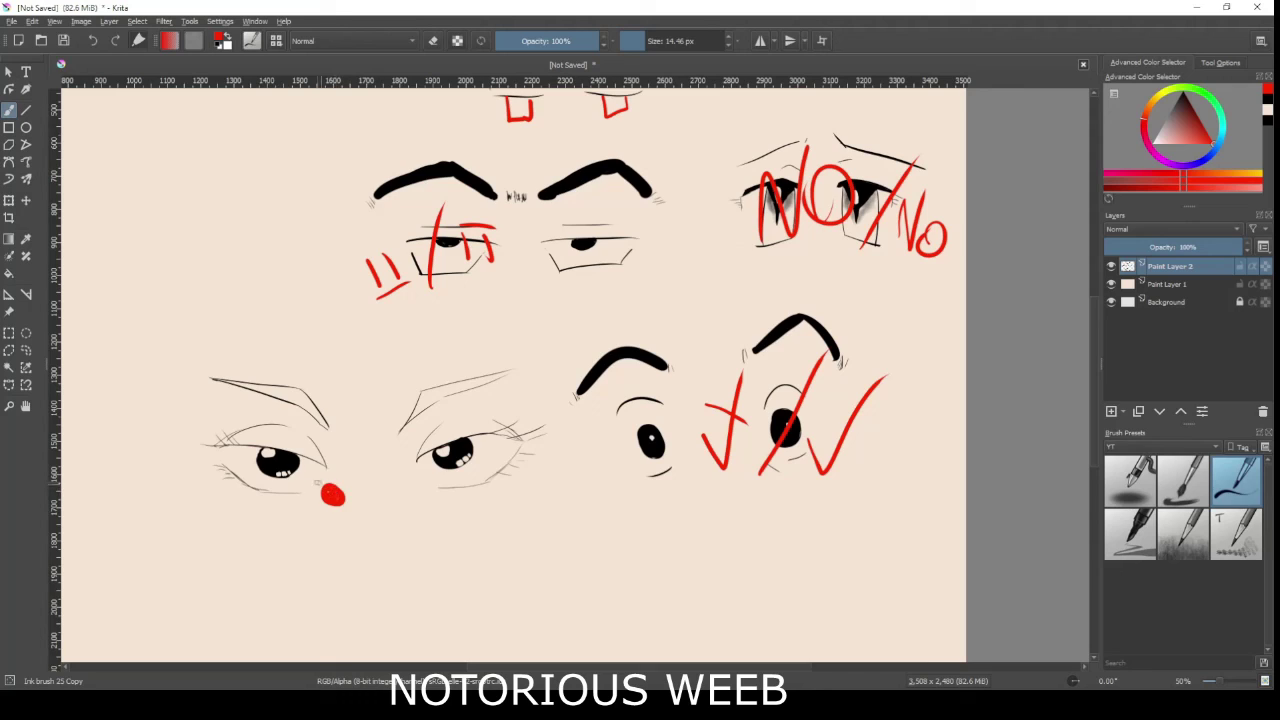
{"action": "left_click_drag", "start_coordinate": [351, 535], "coordinate": [388, 532]}
{"action": "left_click_drag", "start_coordinate": [468, 410], "coordinate": [418, 550]}
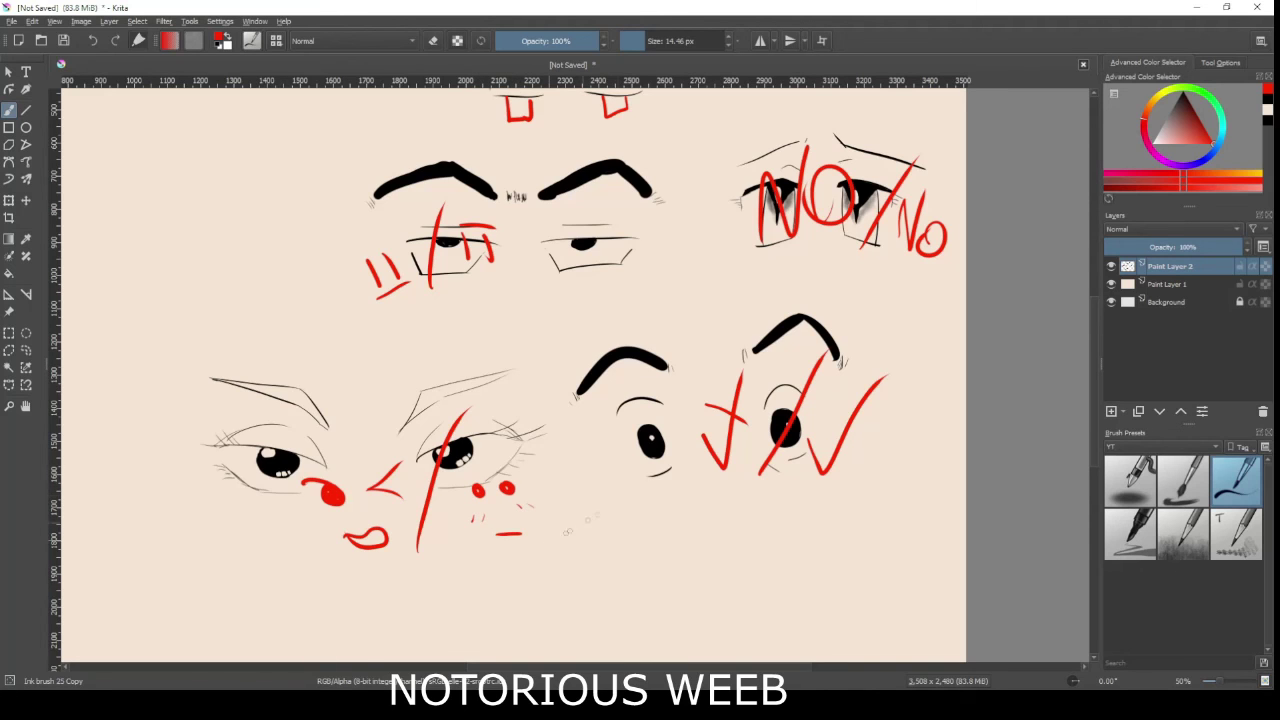
{"action": "left_click_drag", "start_coordinate": [642, 462], "coordinate": [590, 571]}
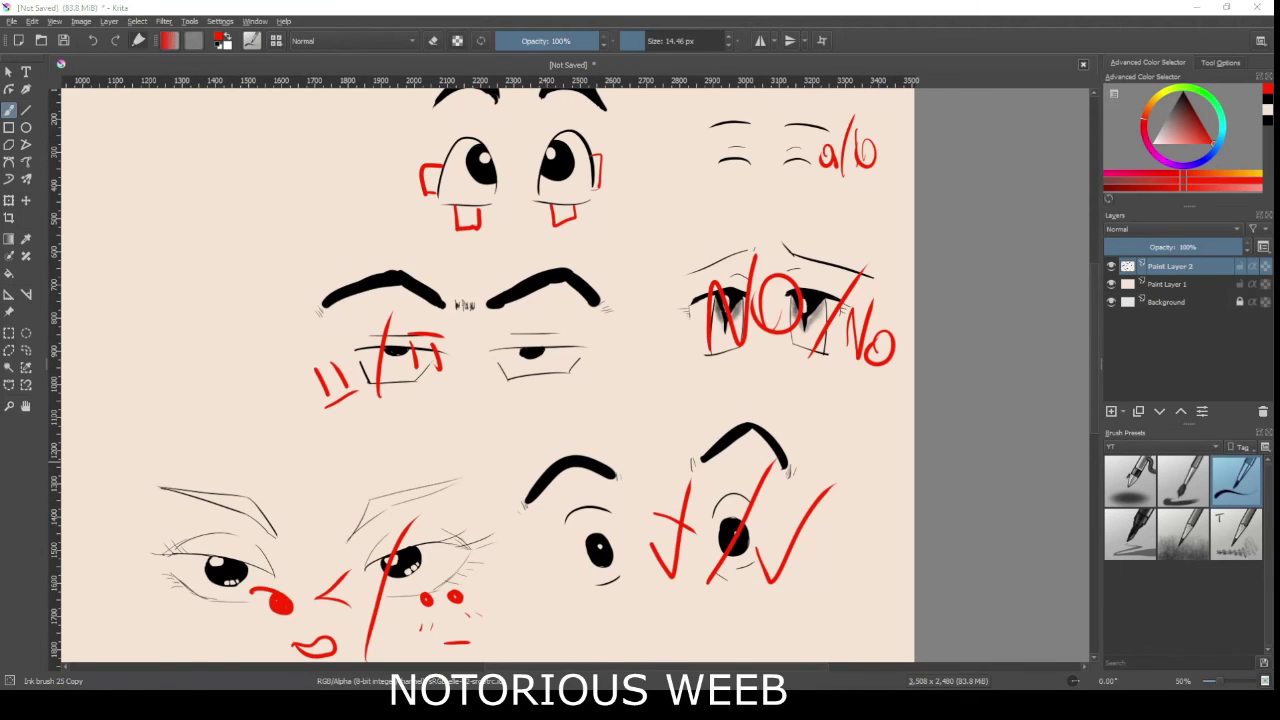